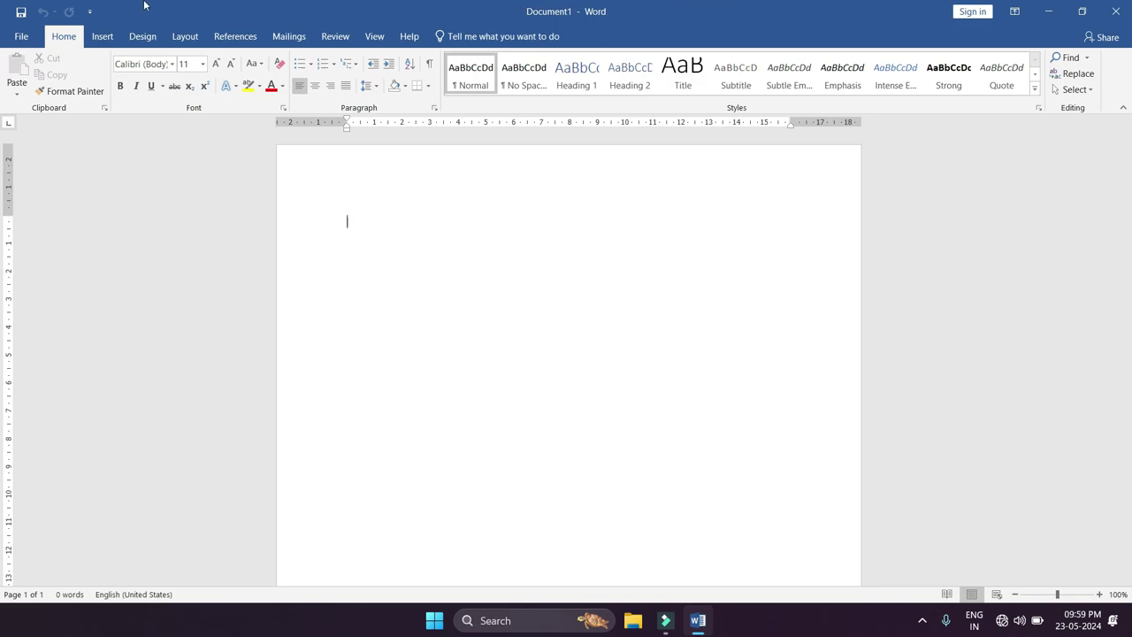
Close the open document, relaunch Word by searching Windows for "word", and start a blank document.
click(1117, 11)
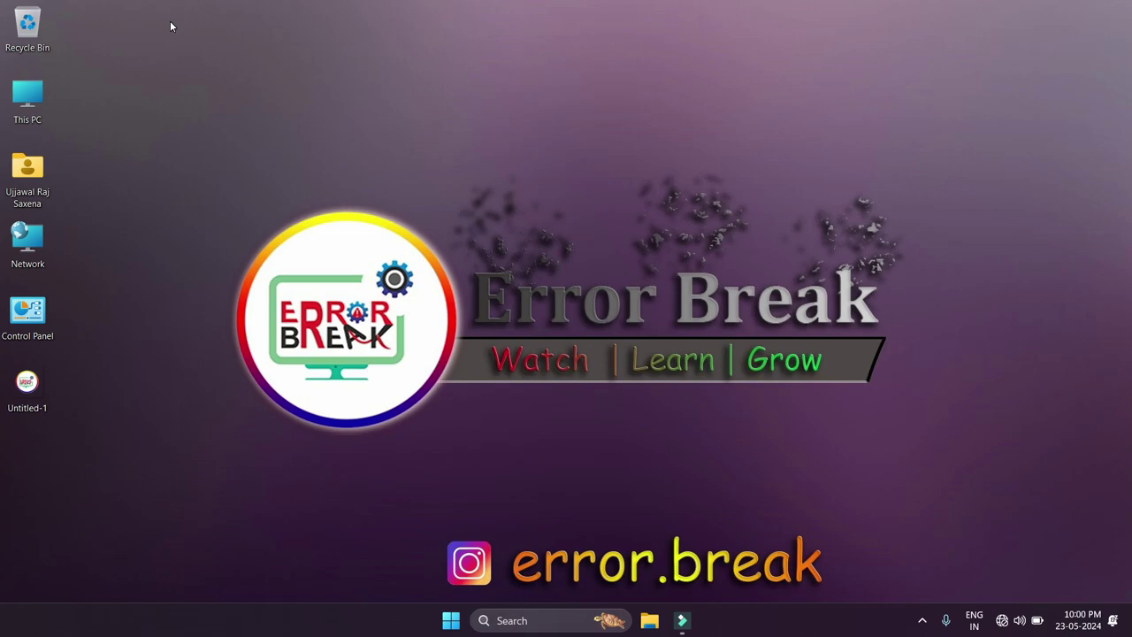
key(super)
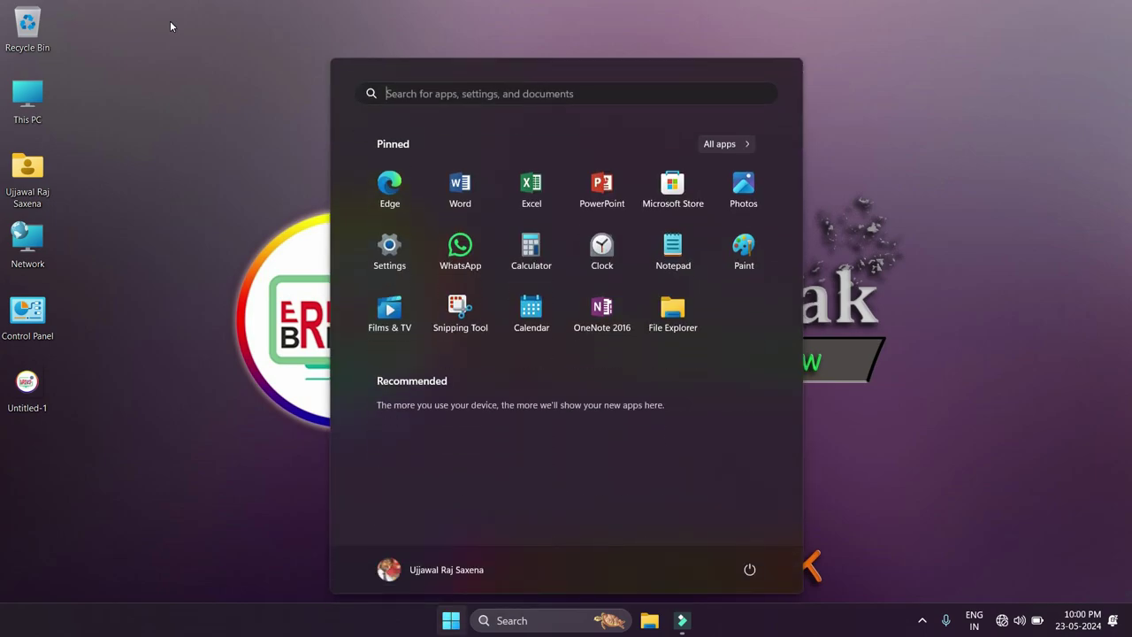
text(wo)
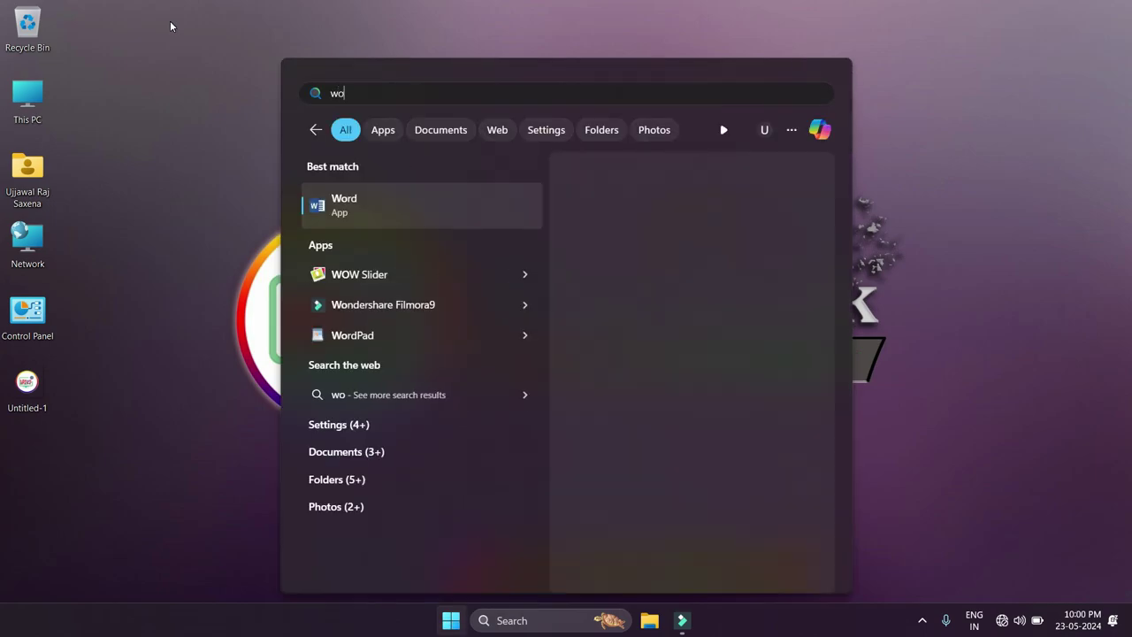
text(rd)
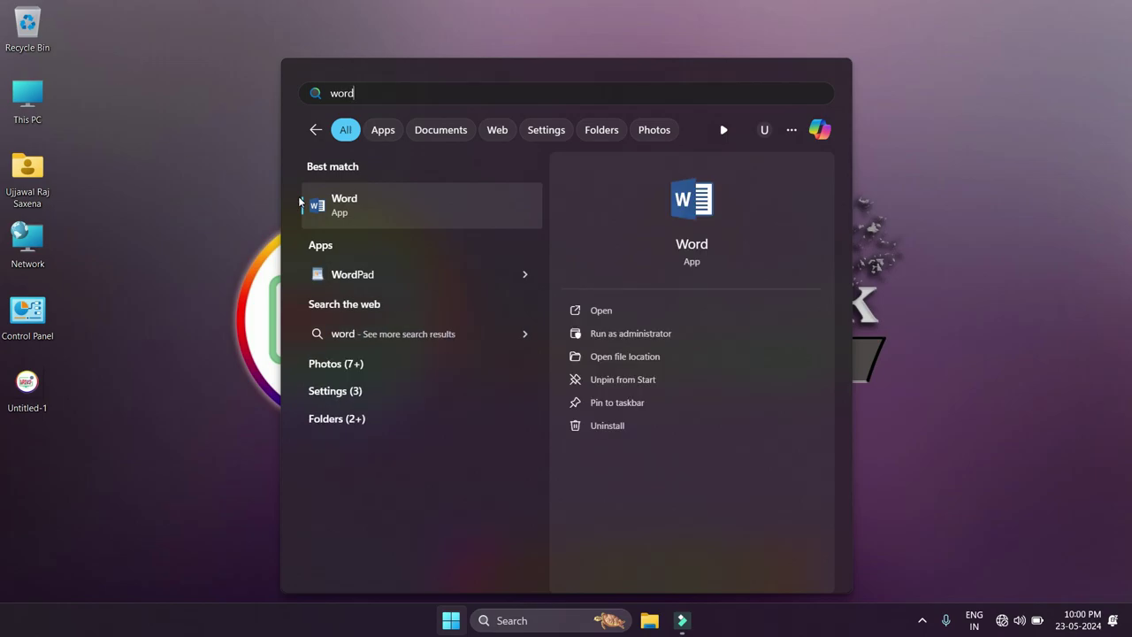
click(345, 209)
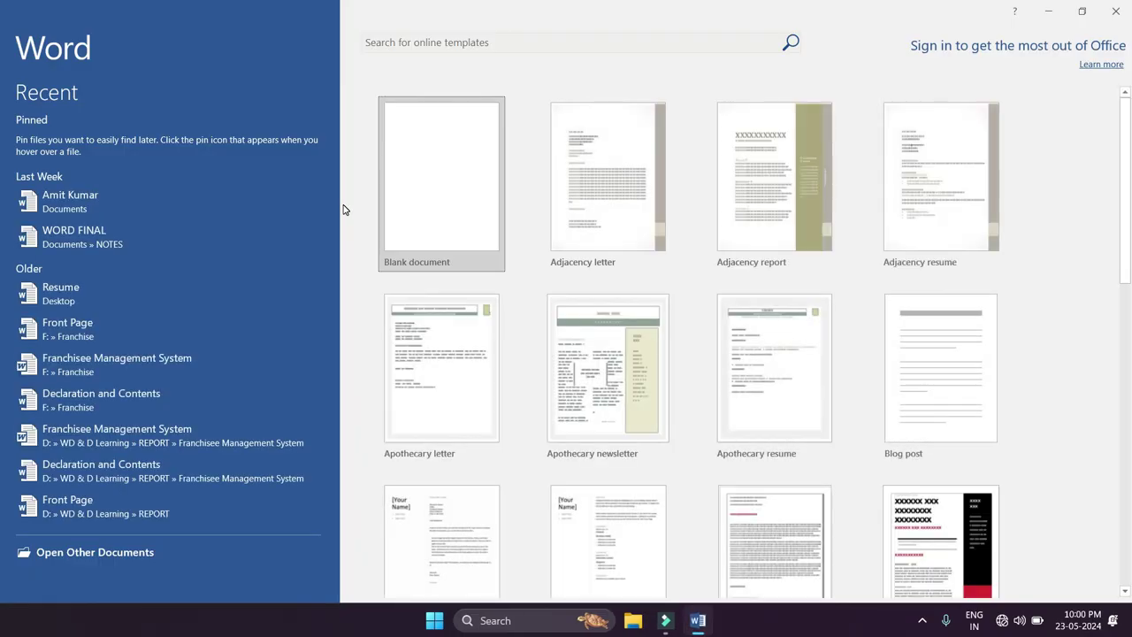
click(448, 172)
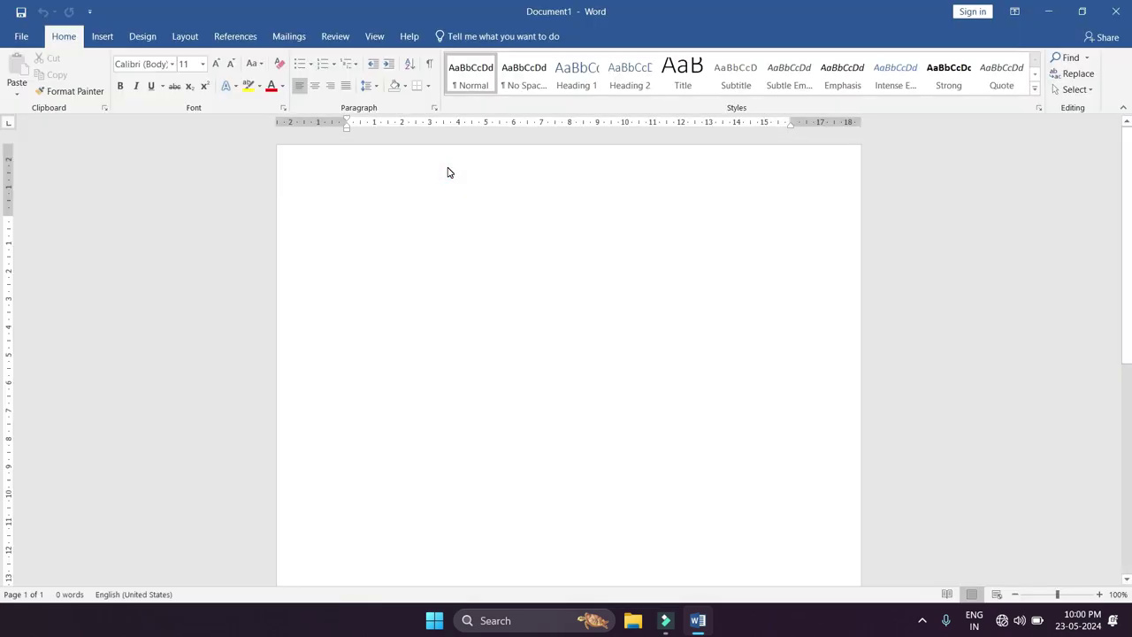
click(348, 219)
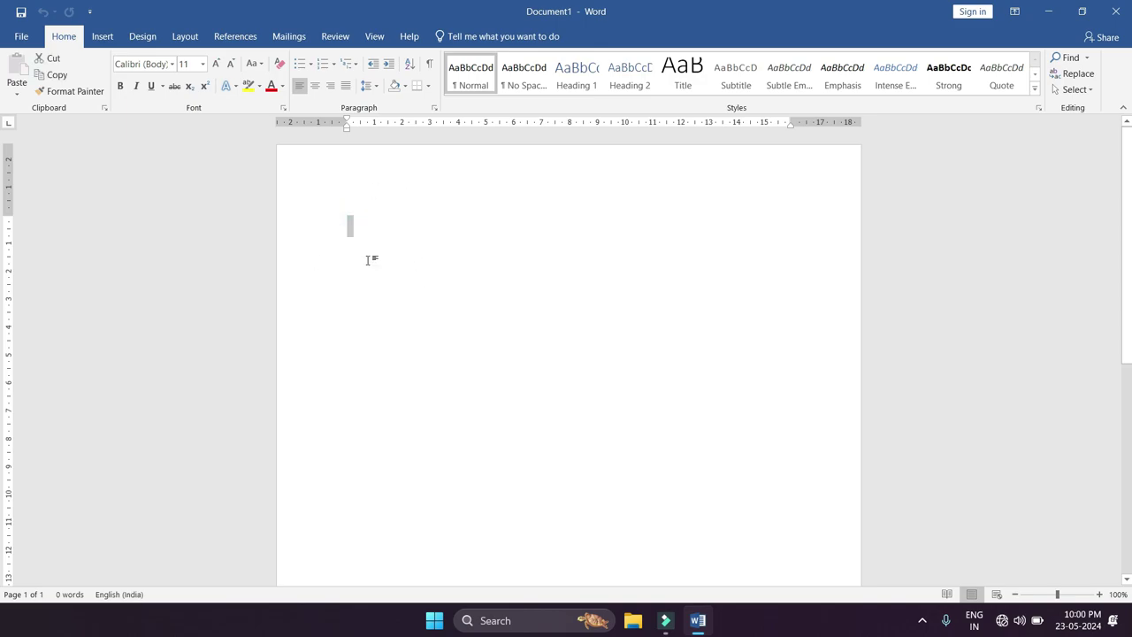
click(380, 229)
Close Word and relaunch it through the Windows Run dialog with the command winword.
click(1117, 11)
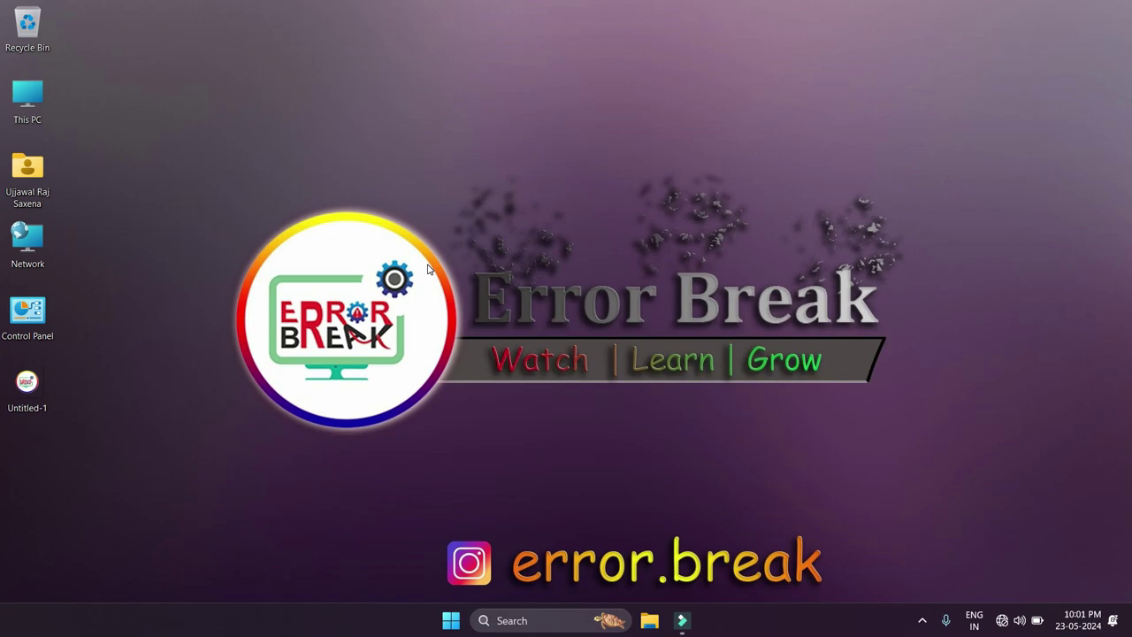
key(super+r)
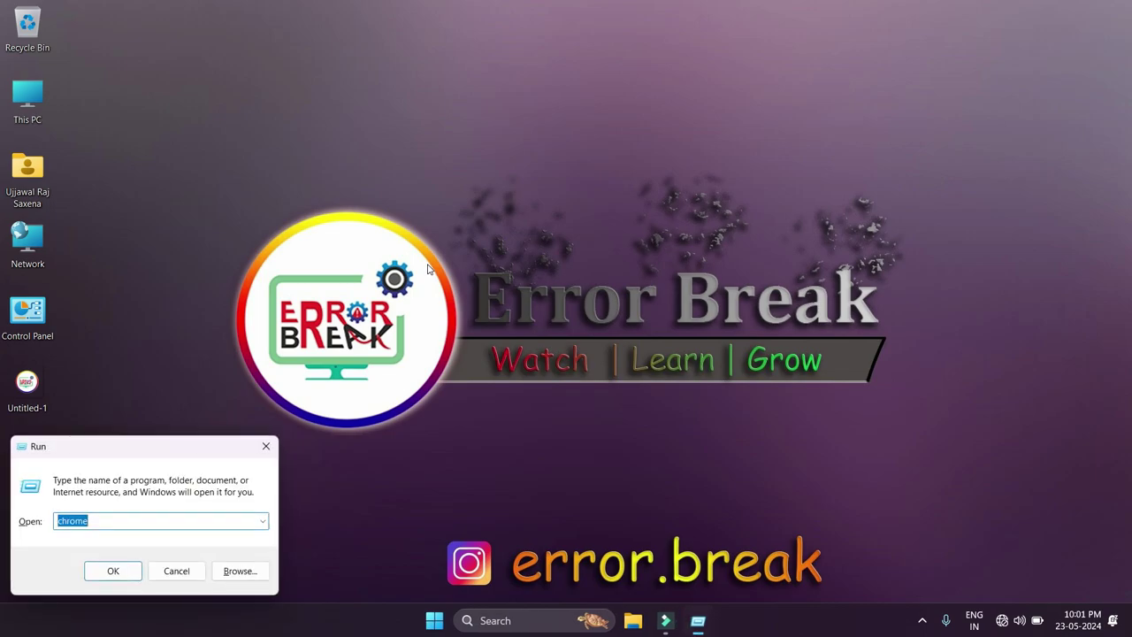
drag(71, 446, 121, 428)
drag(190, 496, 105, 491)
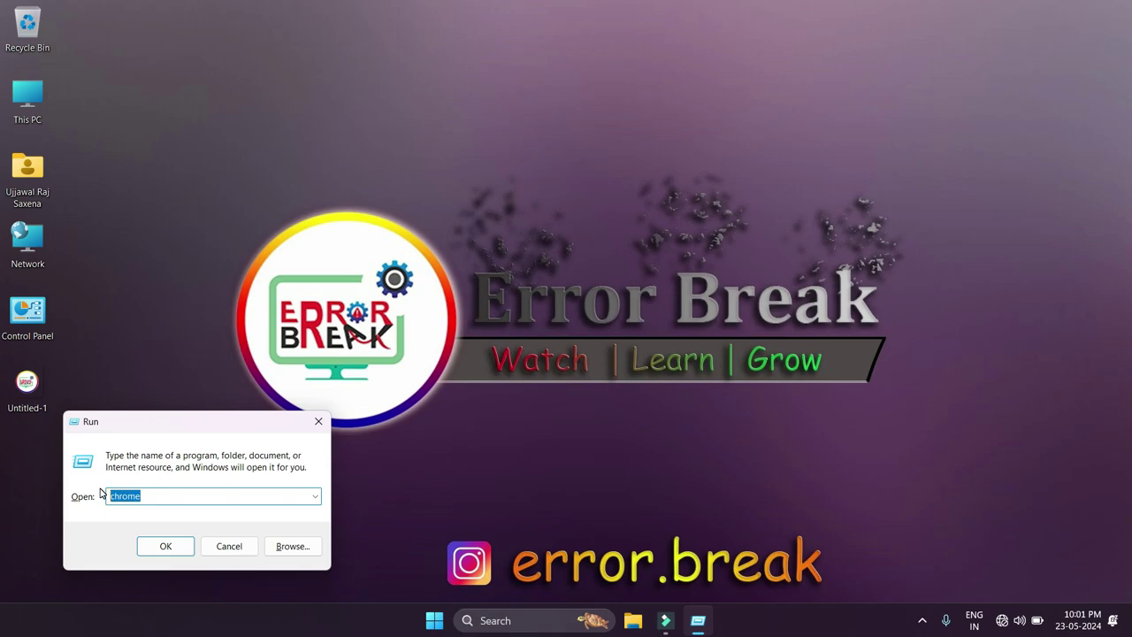
text(w)
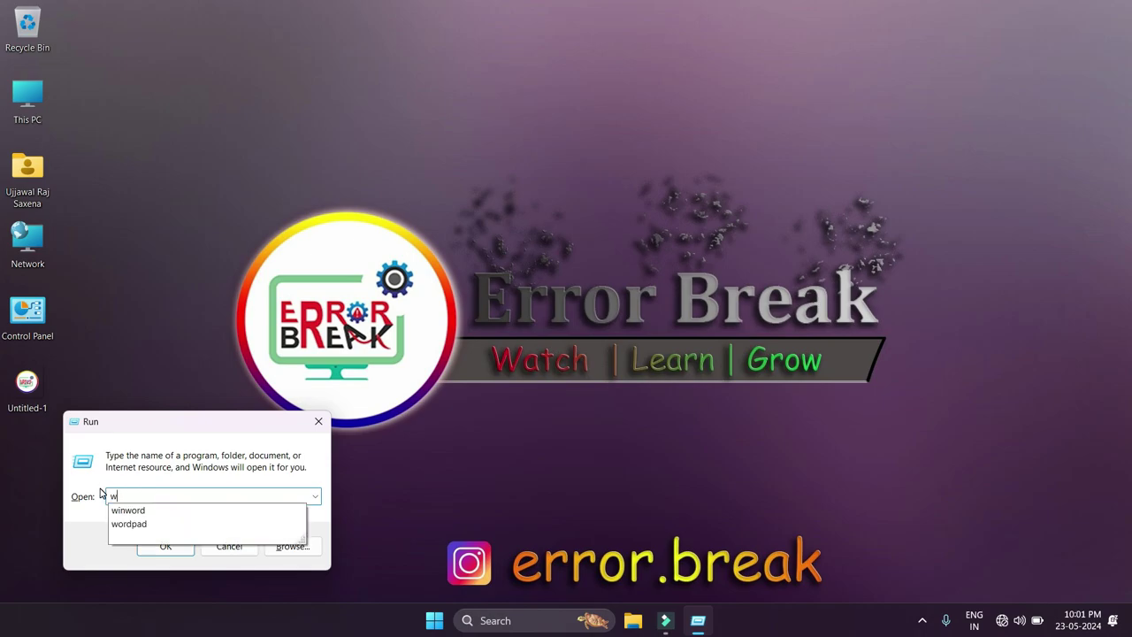
text(inword)
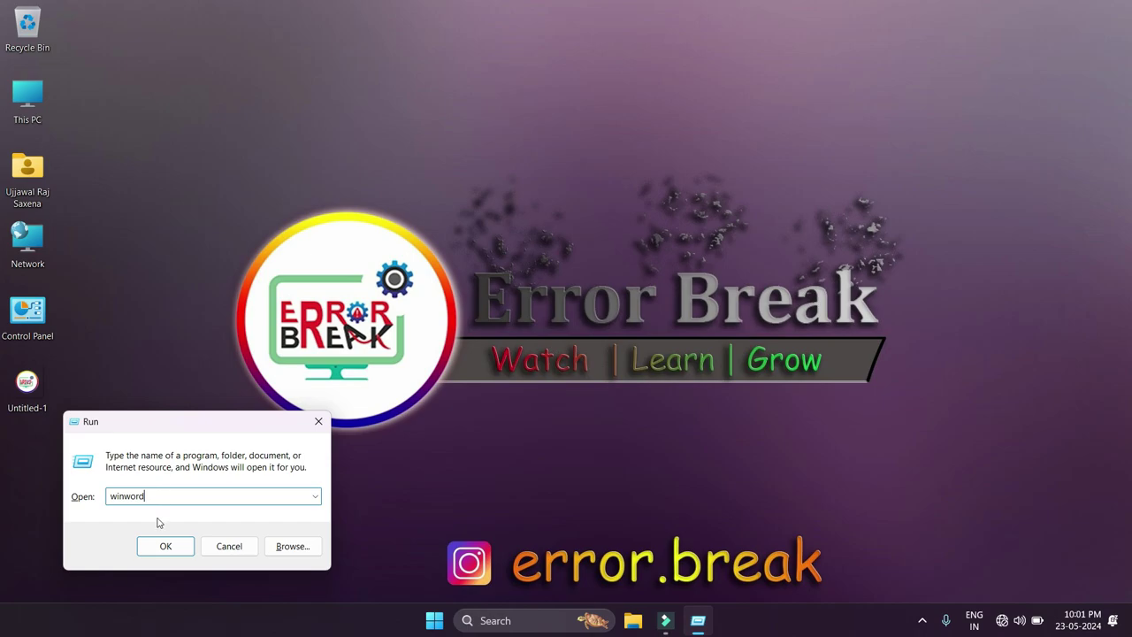
click(160, 550)
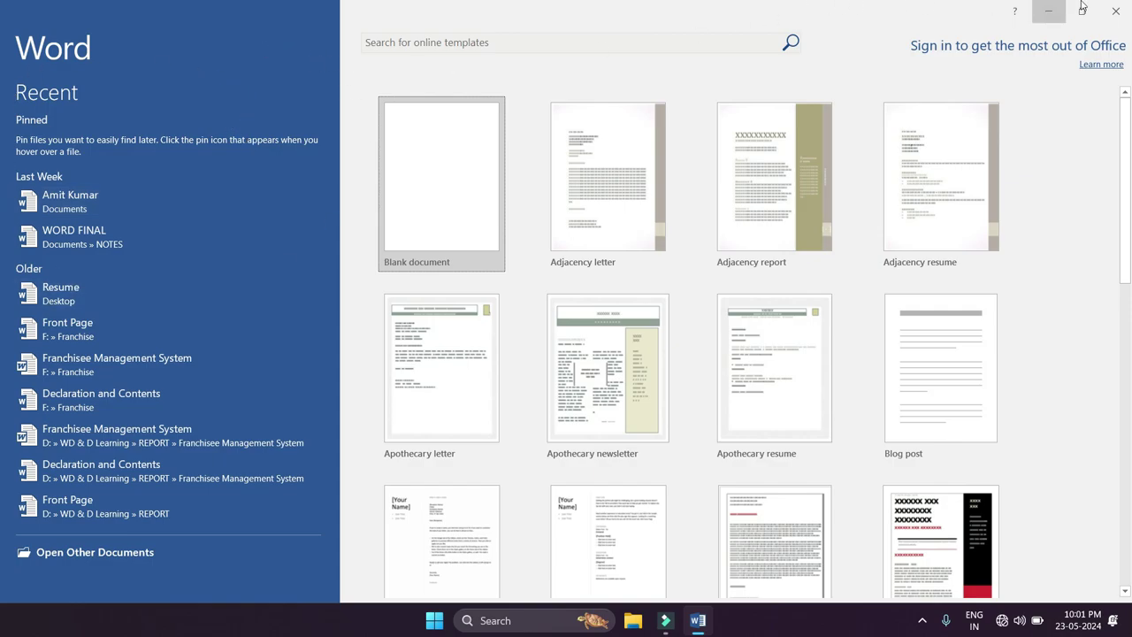
Close Word, search Windows for "word", and open the file location of the Word app.
click(1117, 10)
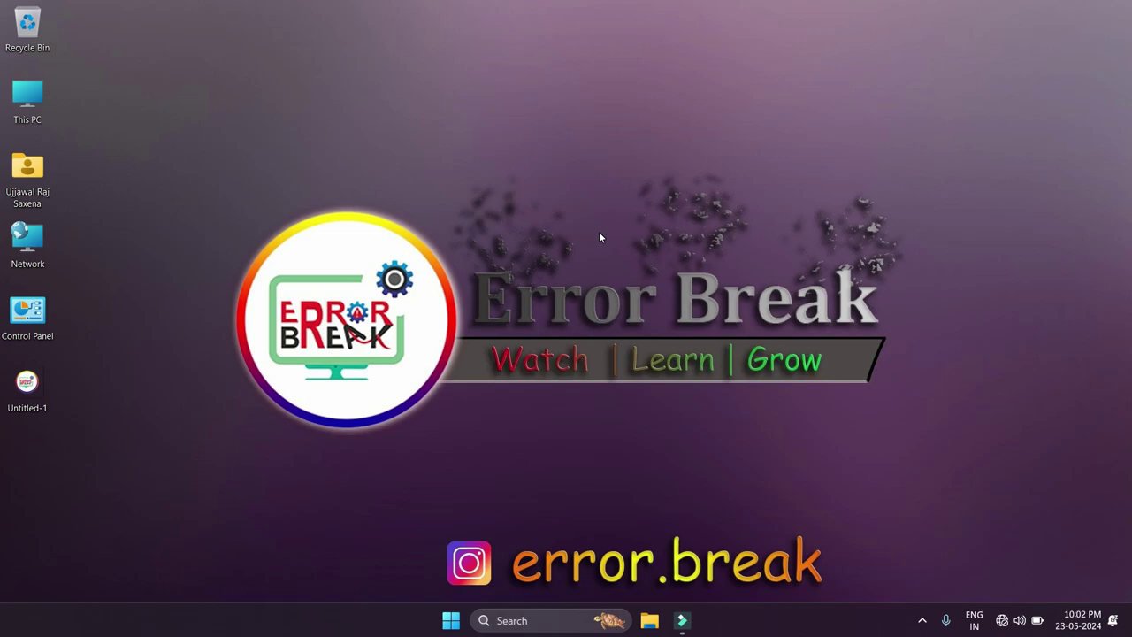
key(super)
text(word)
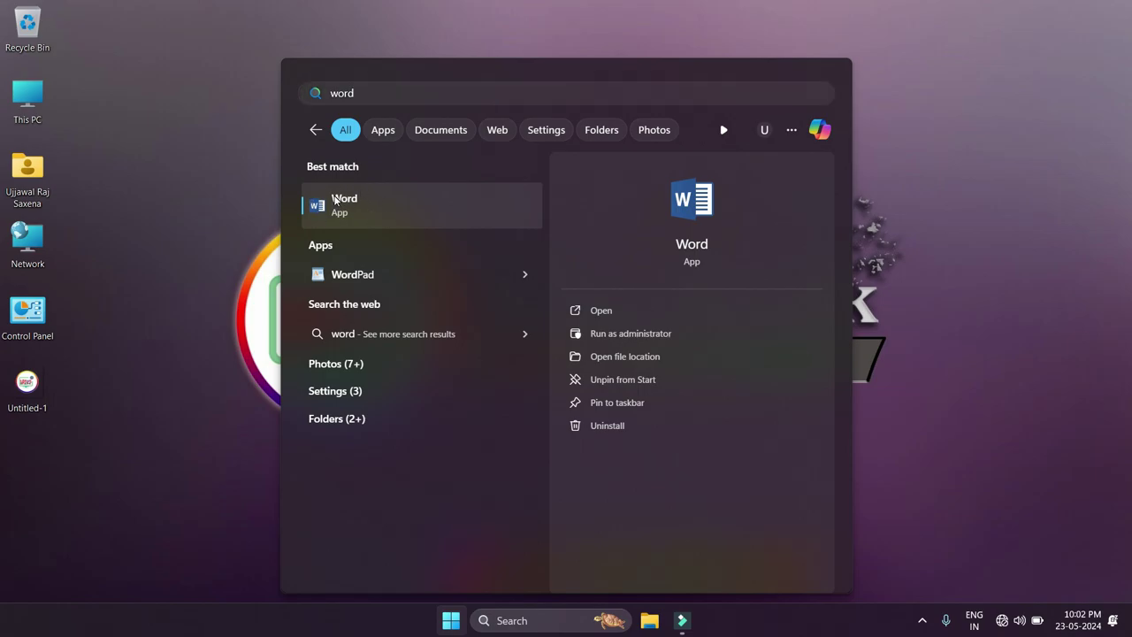
right_click(334, 201)
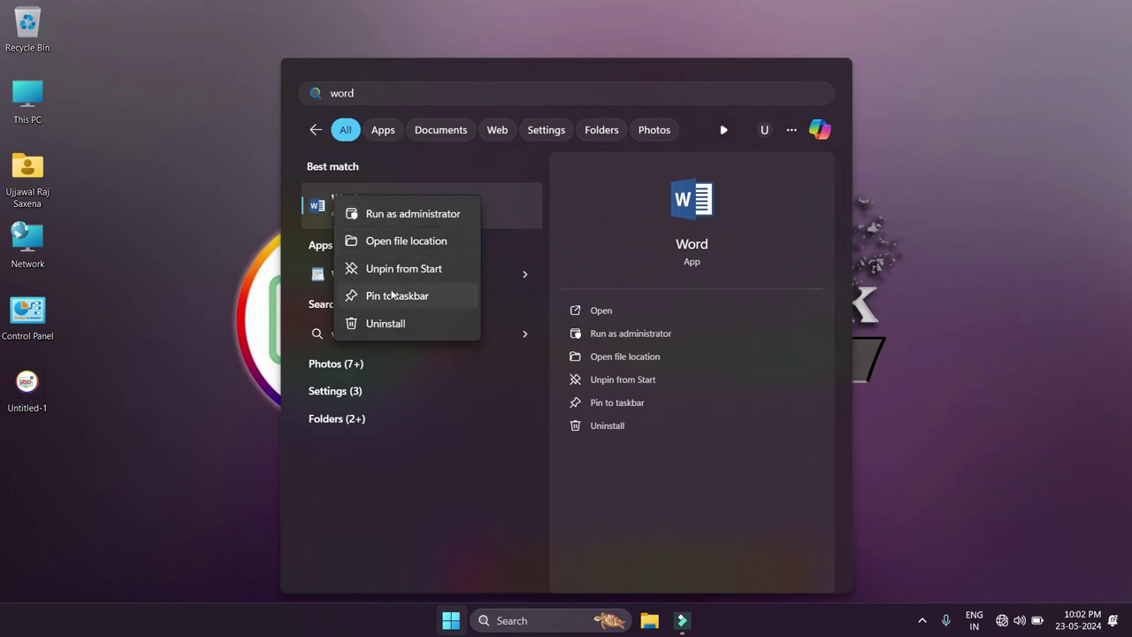
click(391, 242)
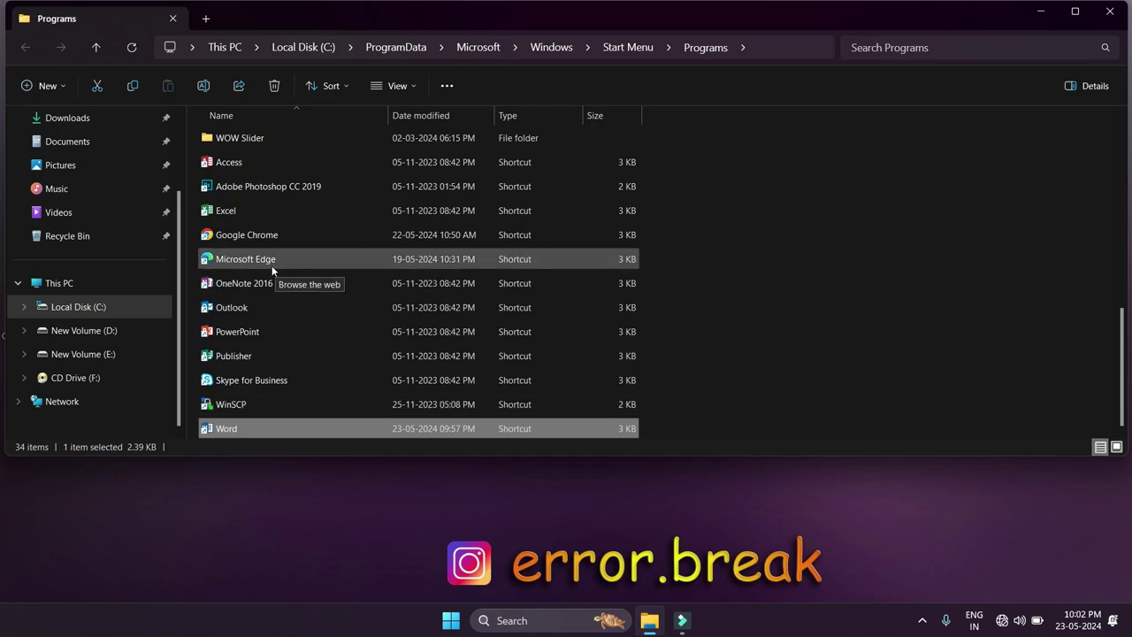
Assign Ctrl + Alt + W as the shortcut key in the Word shortcut's properties, granting administrator permission for the change.
key(Tab)
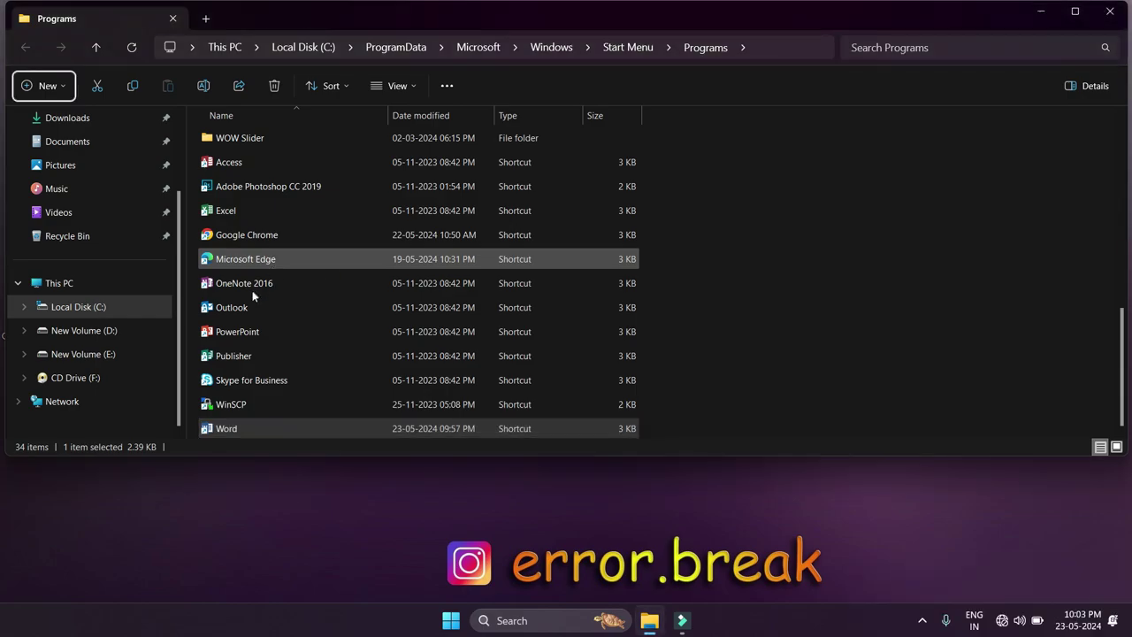
click(214, 429)
right_click(214, 429)
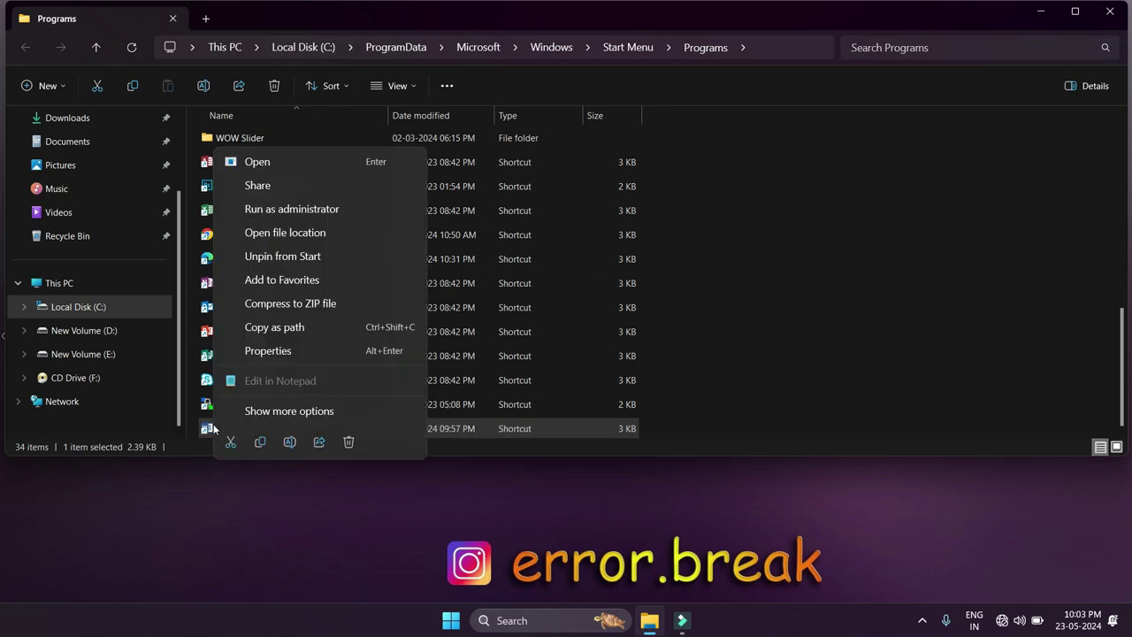
click(270, 351)
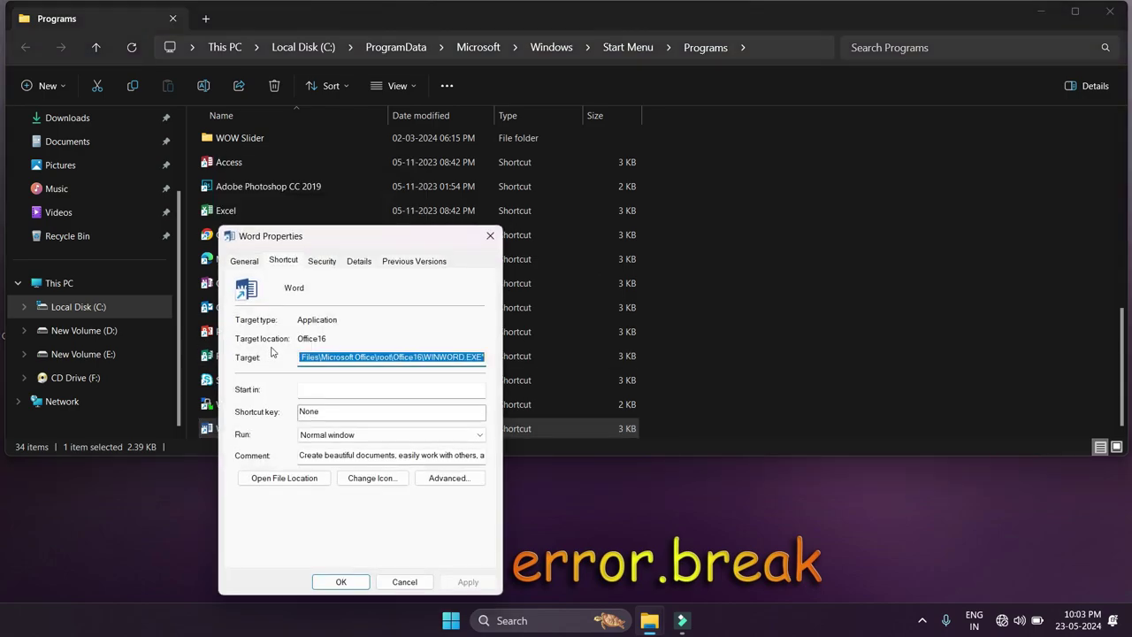
drag(270, 244, 432, 192)
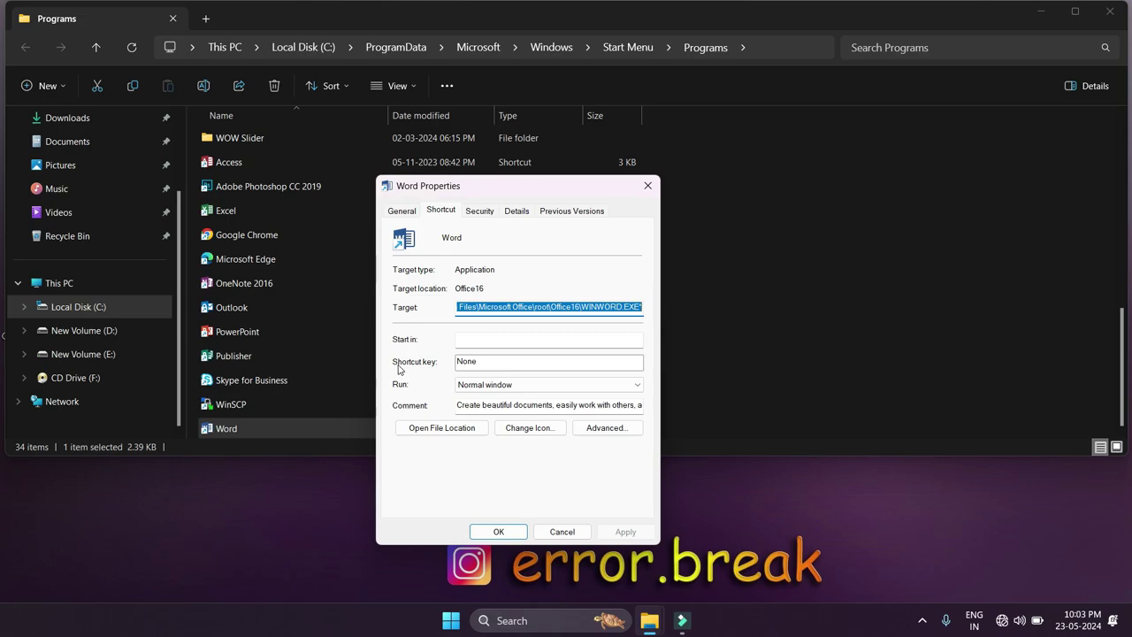
click(493, 362)
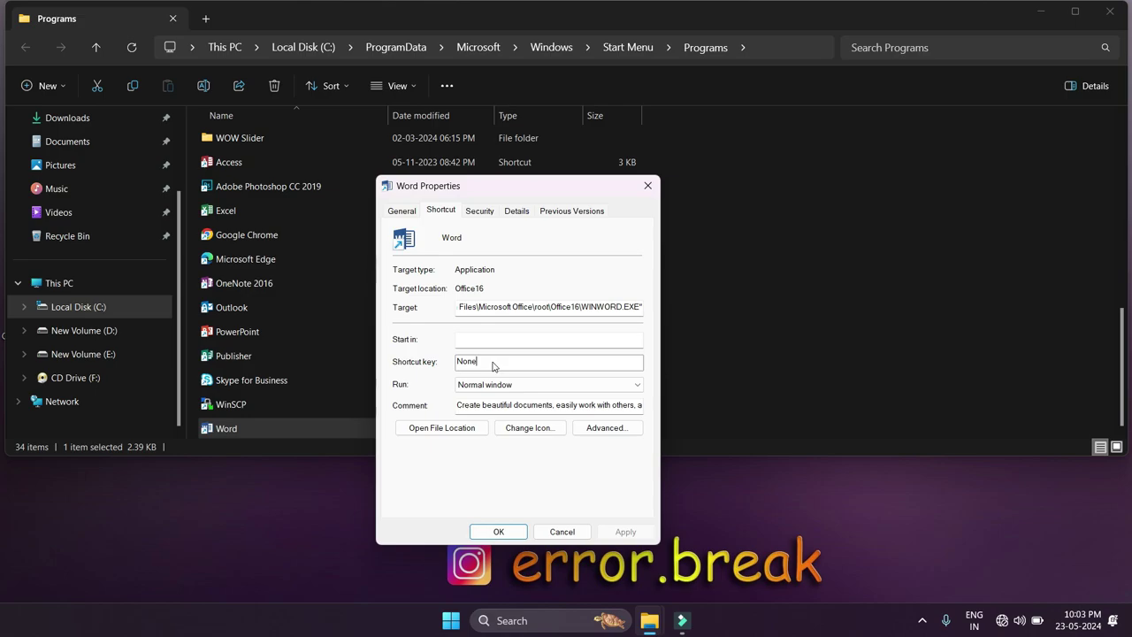
key(ctrl+alt+w)
click(498, 532)
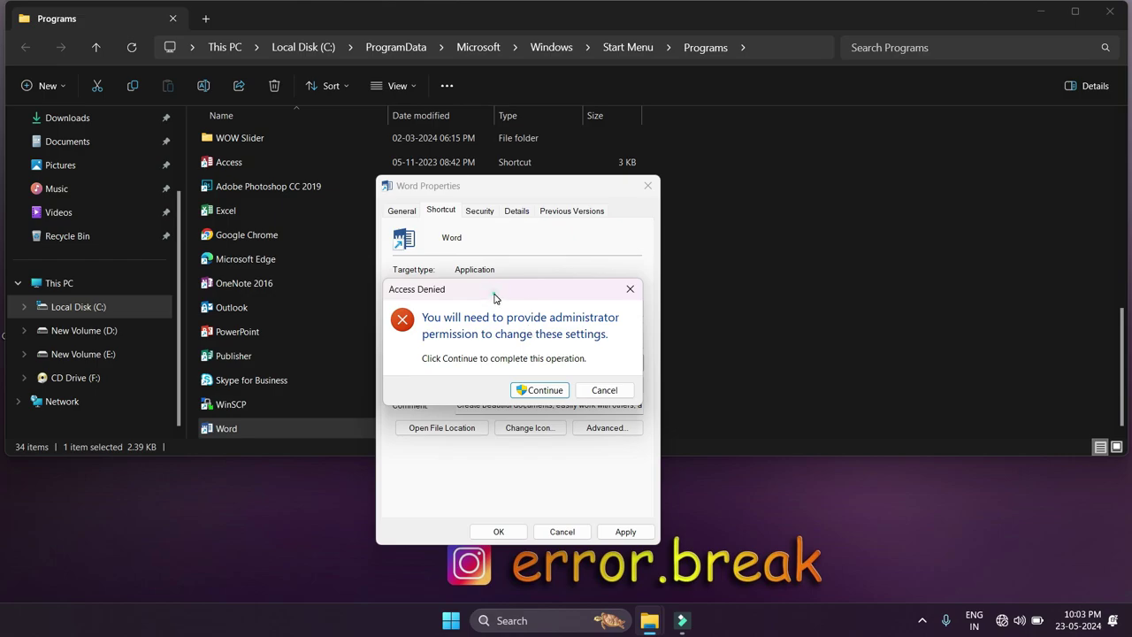
drag(494, 296, 504, 270)
click(538, 366)
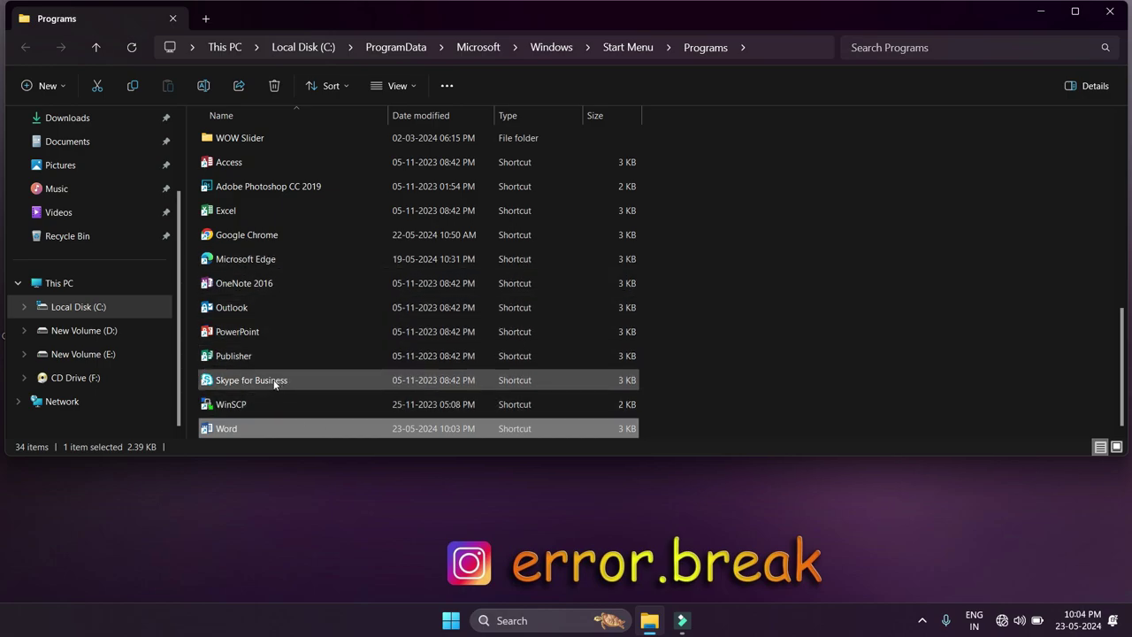
Reopen the Word shortcut's properties to check the assigned shortcut key, and close them.
key(F10)
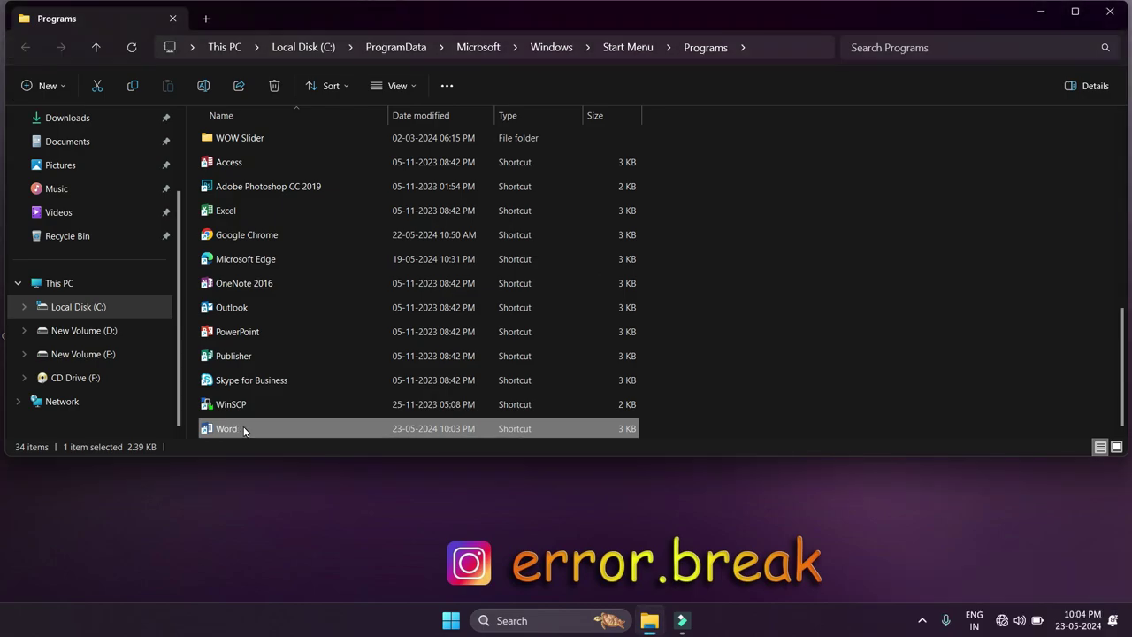
right_click(244, 431)
click(215, 482)
right_click(222, 431)
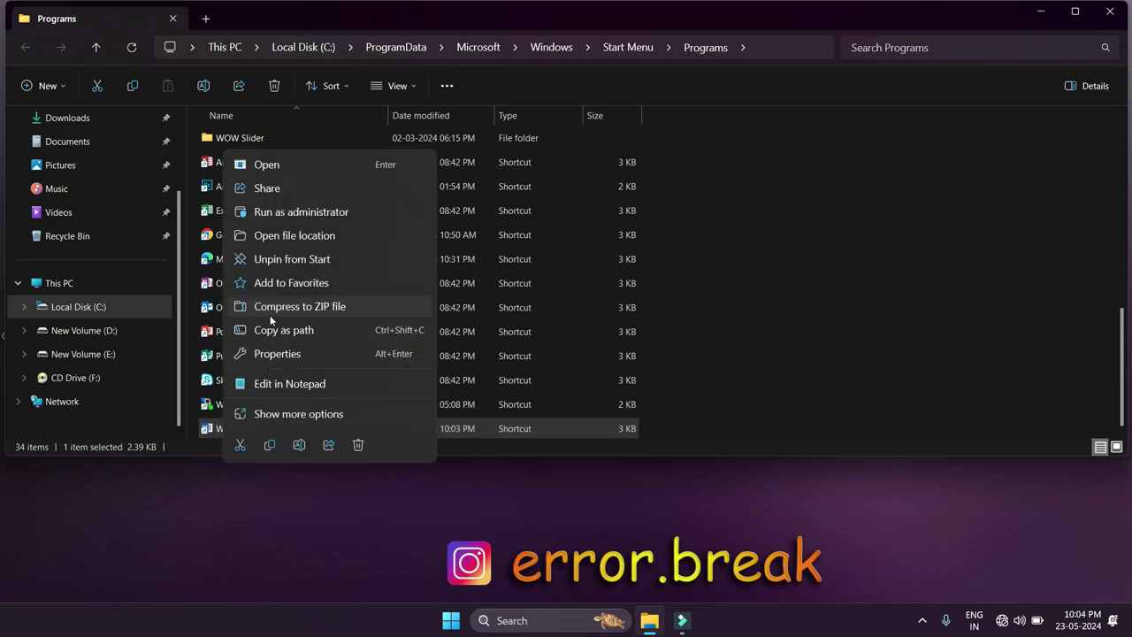
click(273, 354)
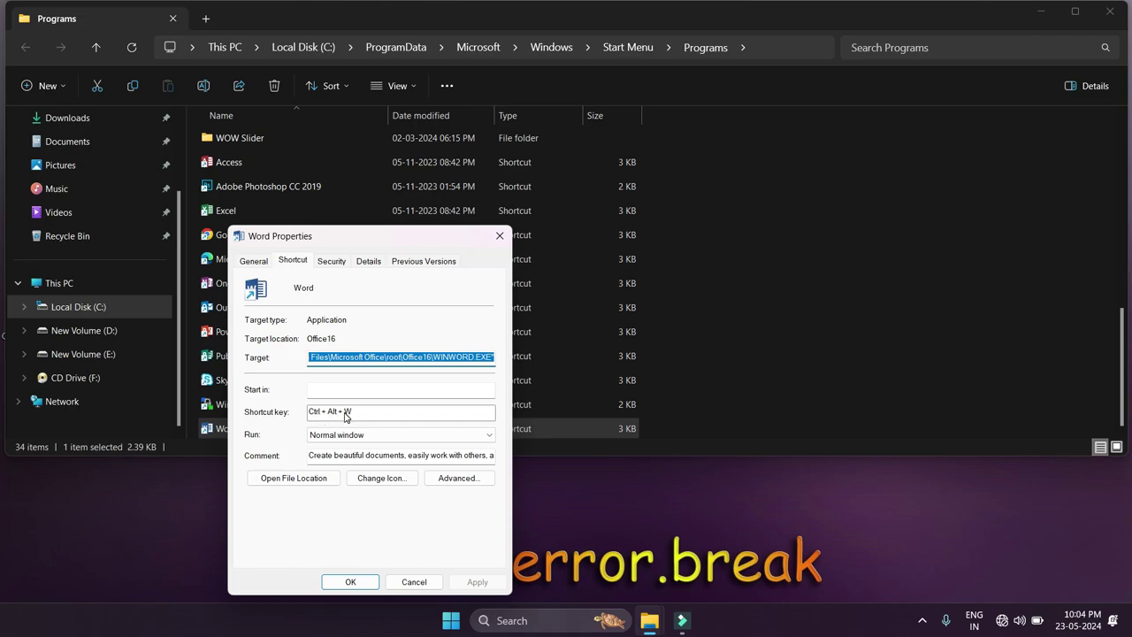
click(350, 582)
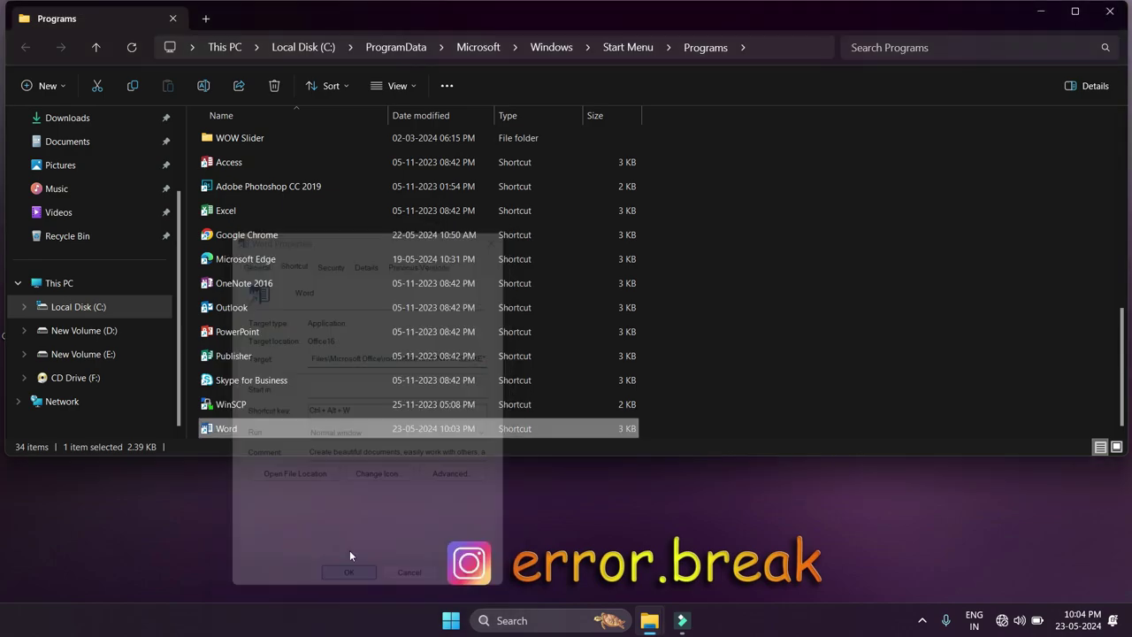
Close the Programs folder window and launch Word.
click(1108, 15)
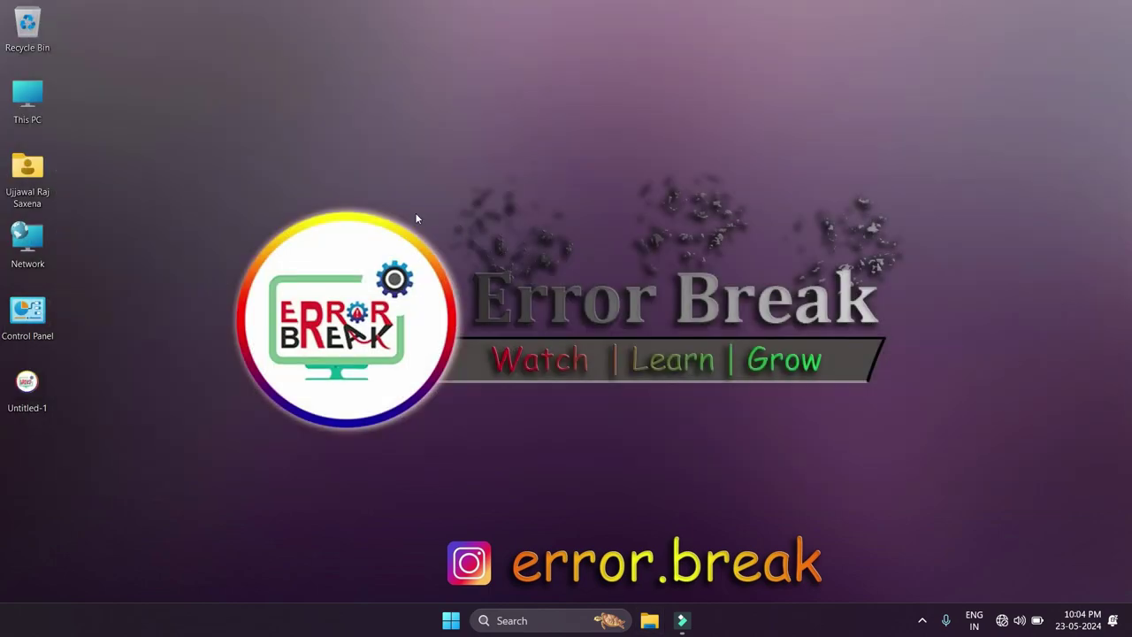
right_click(203, 86)
click(239, 146)
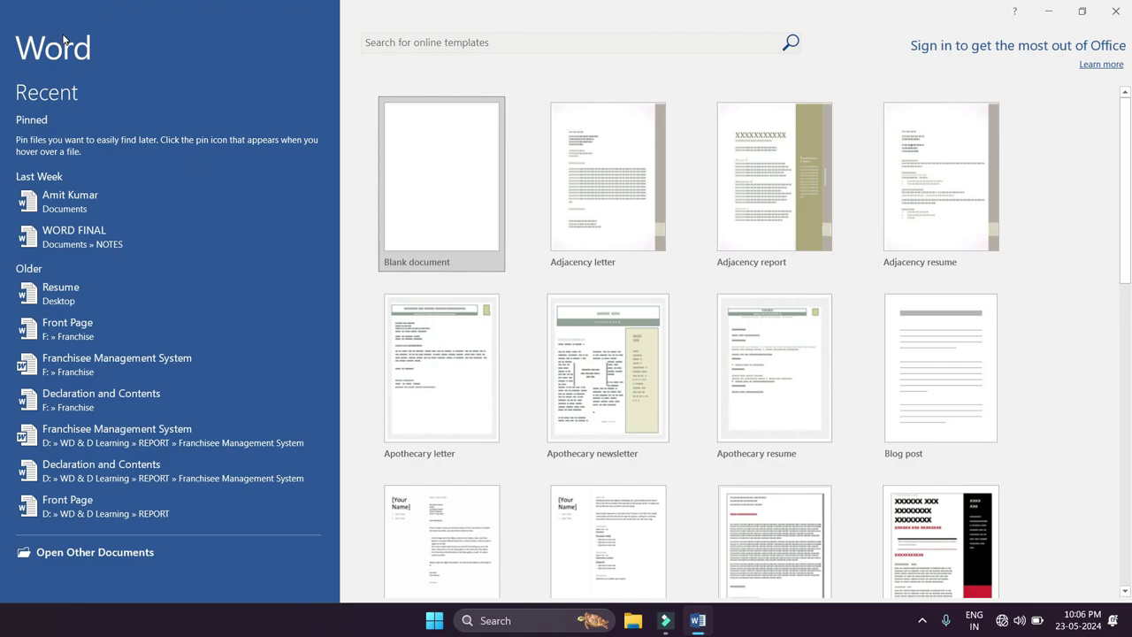
Create a new blank document from Word's start screen.
click(3, 4)
click(128, 18)
key(alt)
key(alt)
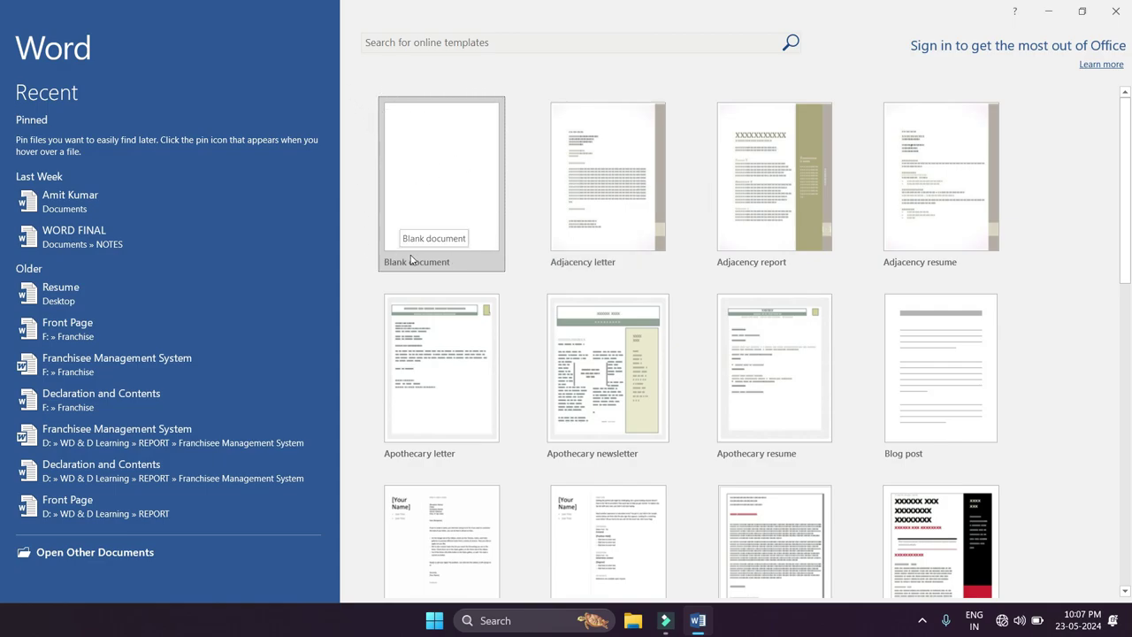
click(446, 177)
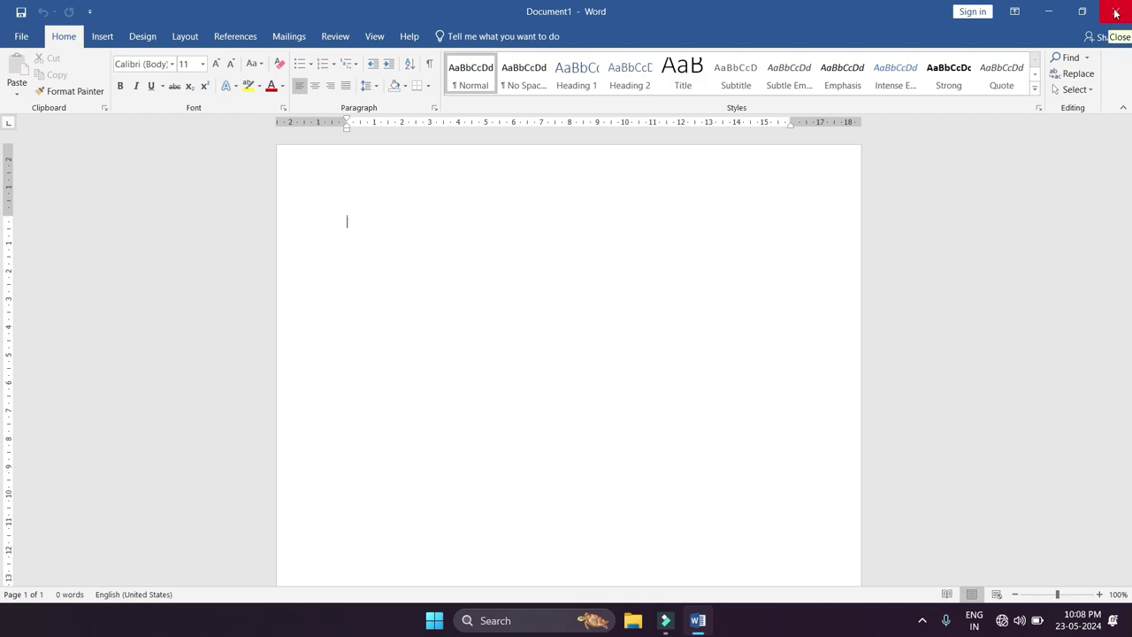
Restore the Word window from full screen, move it slightly up, and make it taller by extending its upper edge.
click(1082, 11)
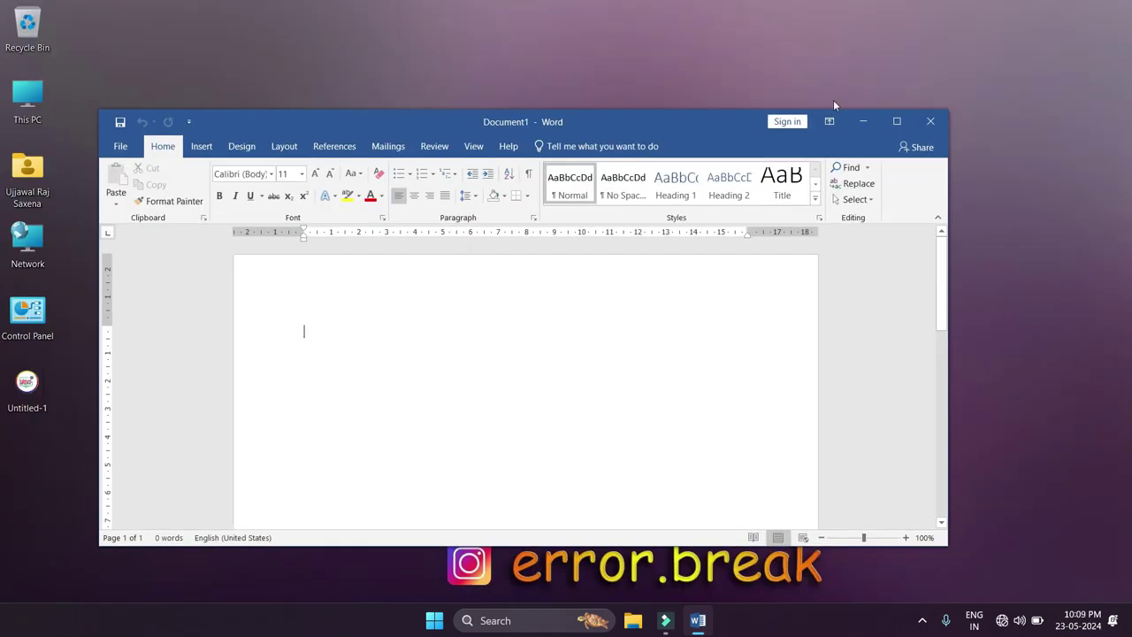
drag(615, 121, 620, 96)
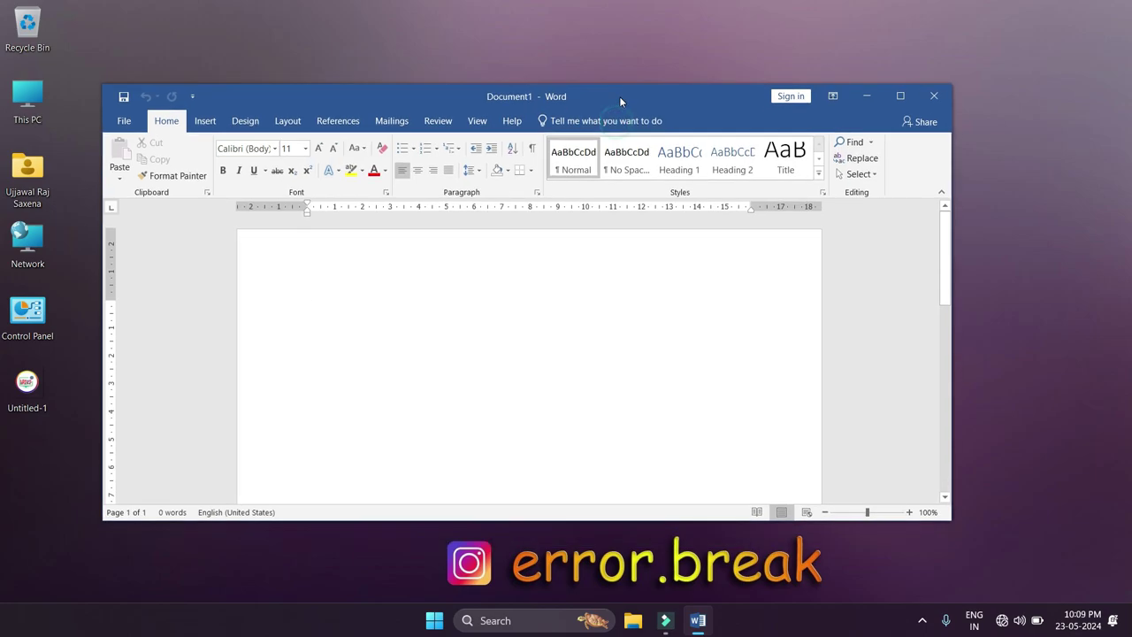
click(418, 84)
drag(418, 84, 419, 43)
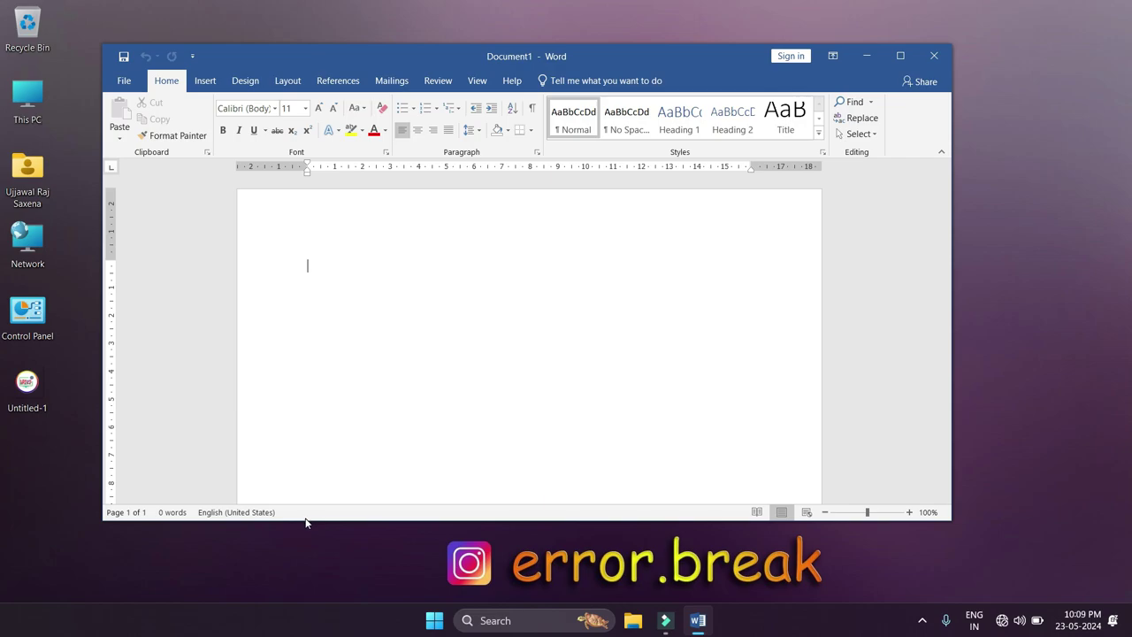
Make the Word window taller by extending its lower edge downward, and maximize it to fill the screen.
drag(303, 523, 299, 551)
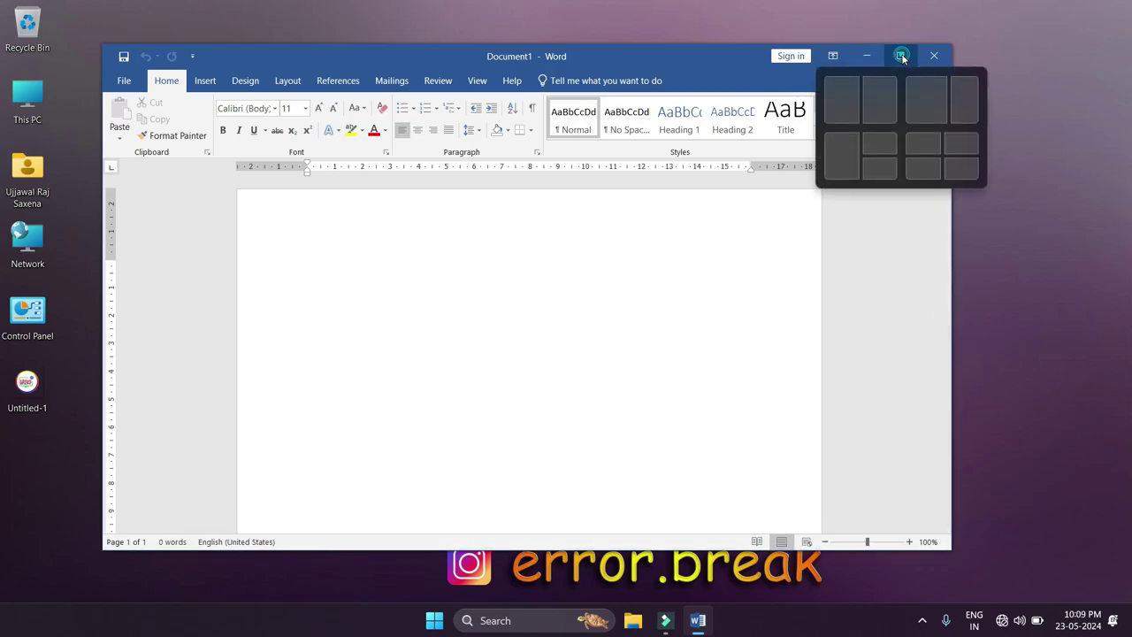
click(902, 56)
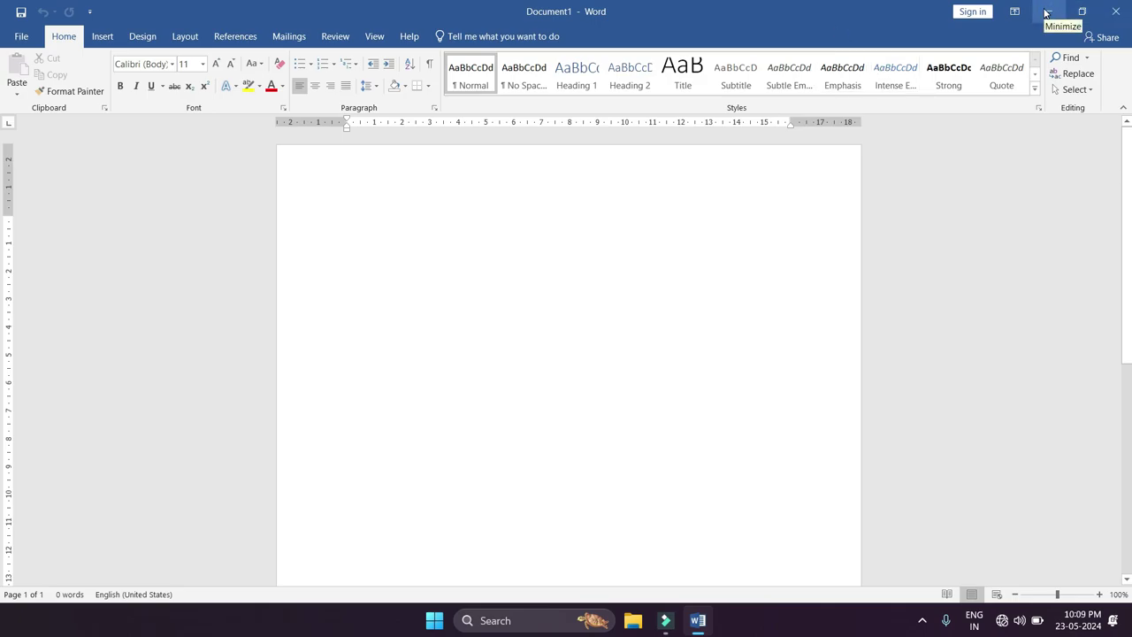
Minimize the maximized Word window and bring it back to the screen, twice in a row.
click(698, 620)
click(696, 622)
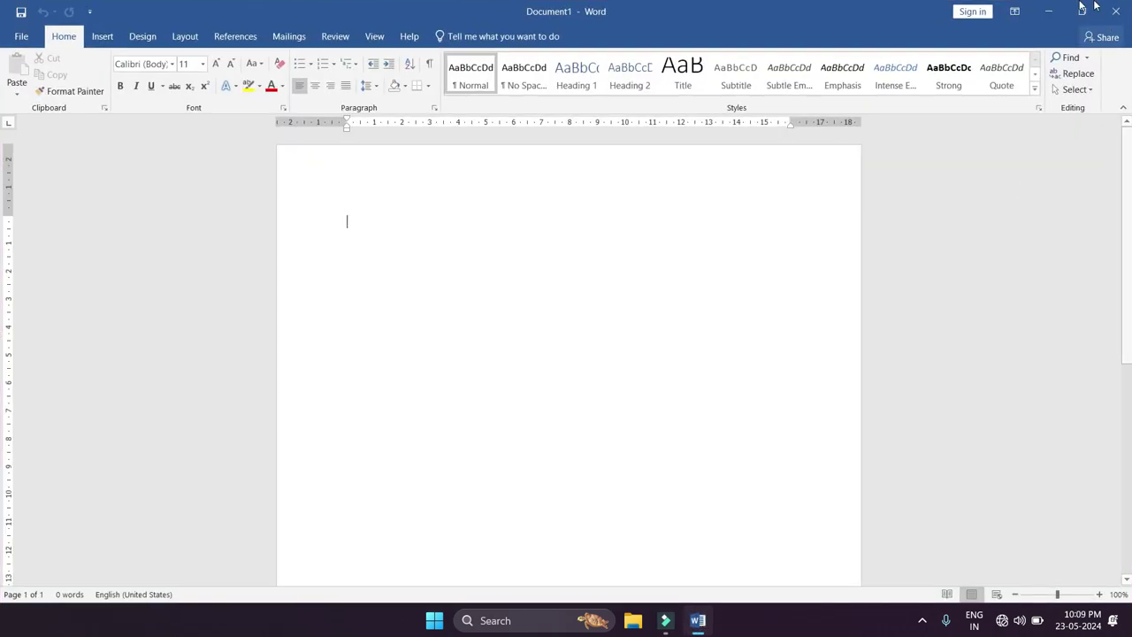
click(1049, 12)
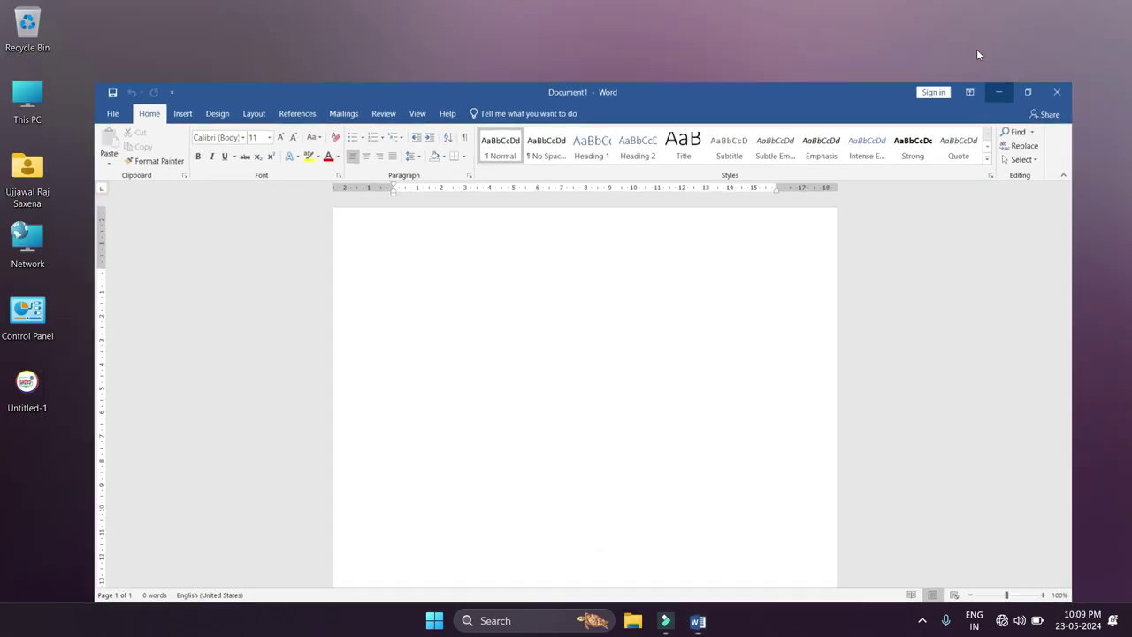
mouse_move(695, 631)
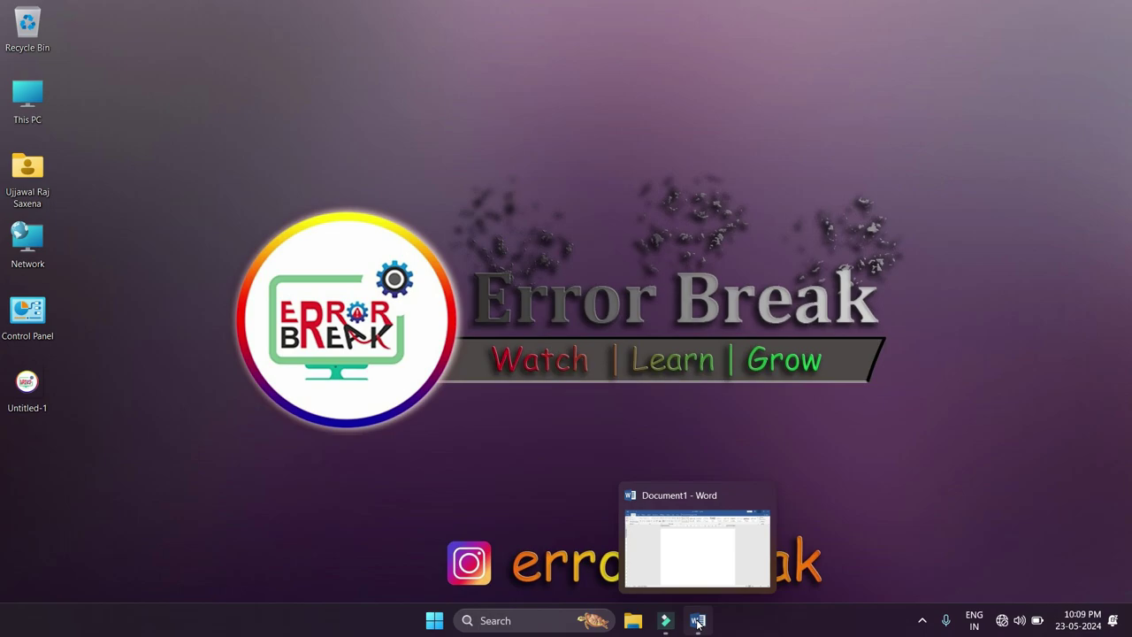
click(698, 623)
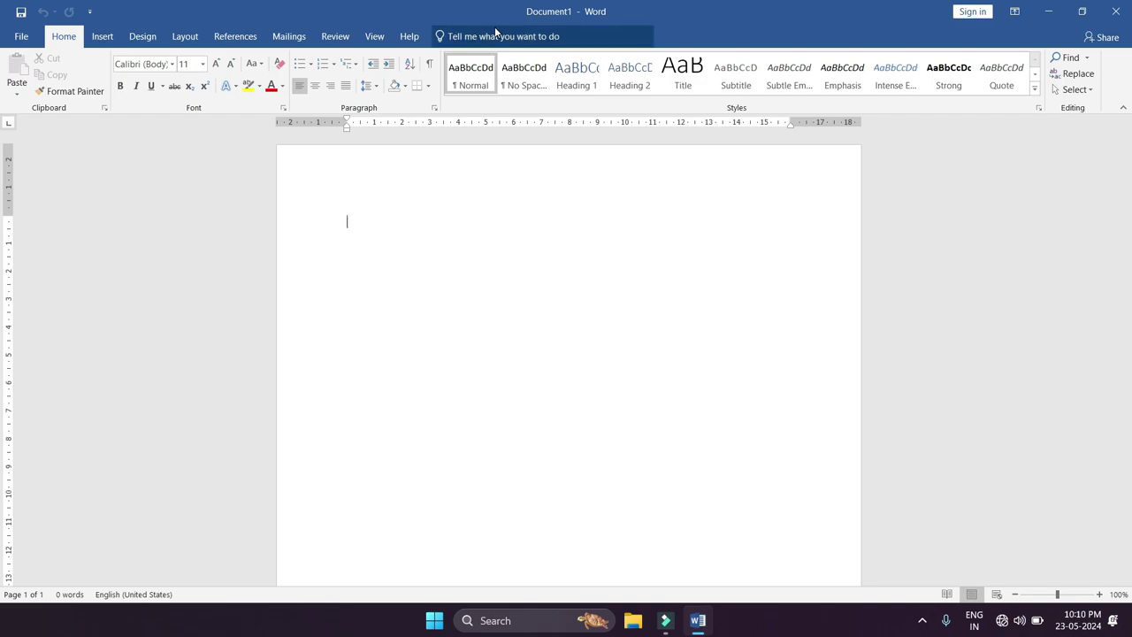
Look through every ribbon category from Home to Help, including the File page, and return to the document.
click(55, 42)
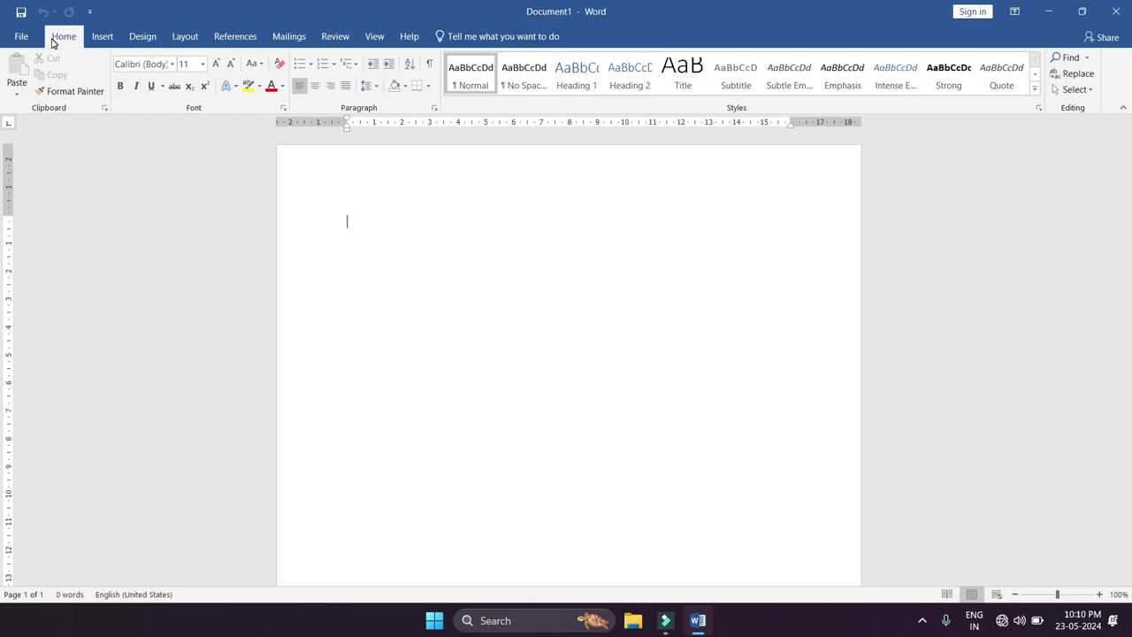
click(102, 37)
click(143, 37)
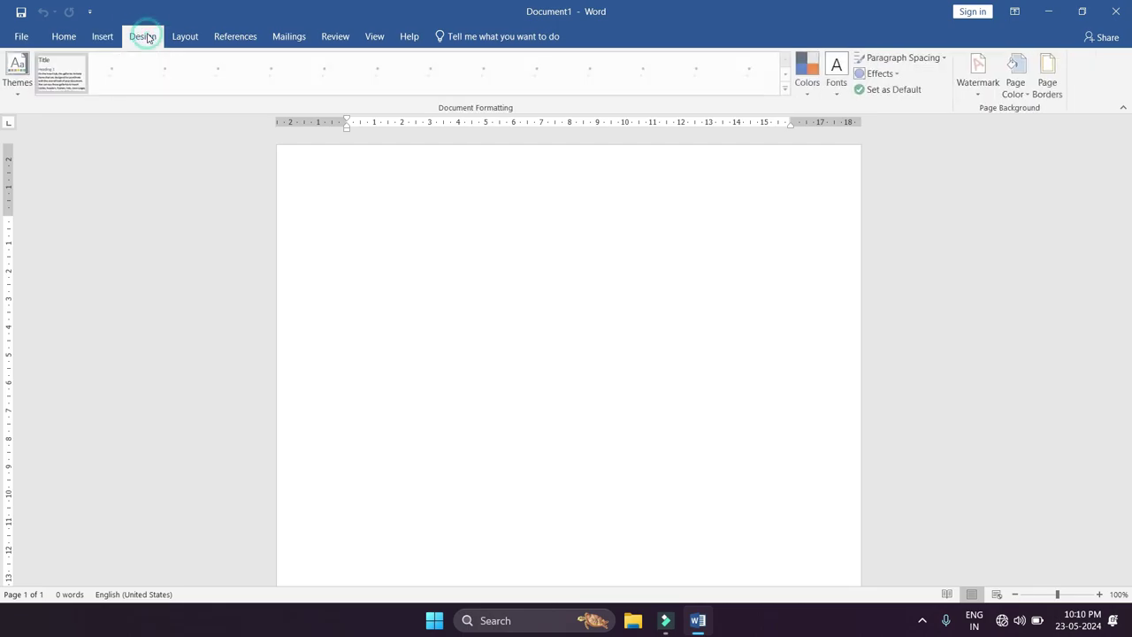
click(186, 37)
click(235, 37)
click(290, 37)
click(335, 37)
click(374, 37)
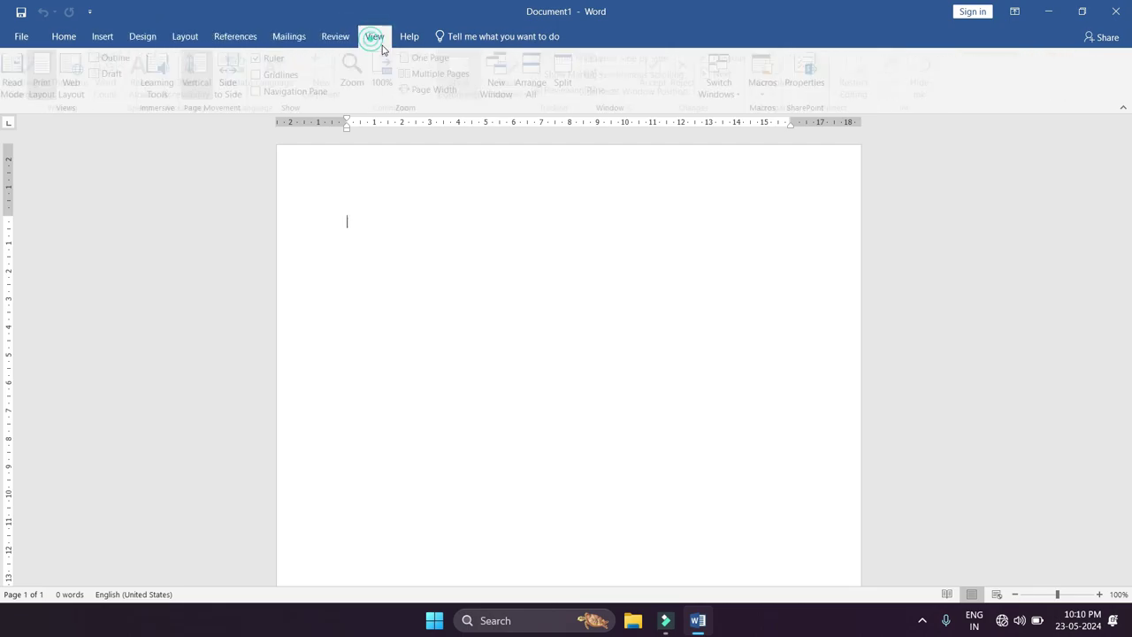
click(410, 38)
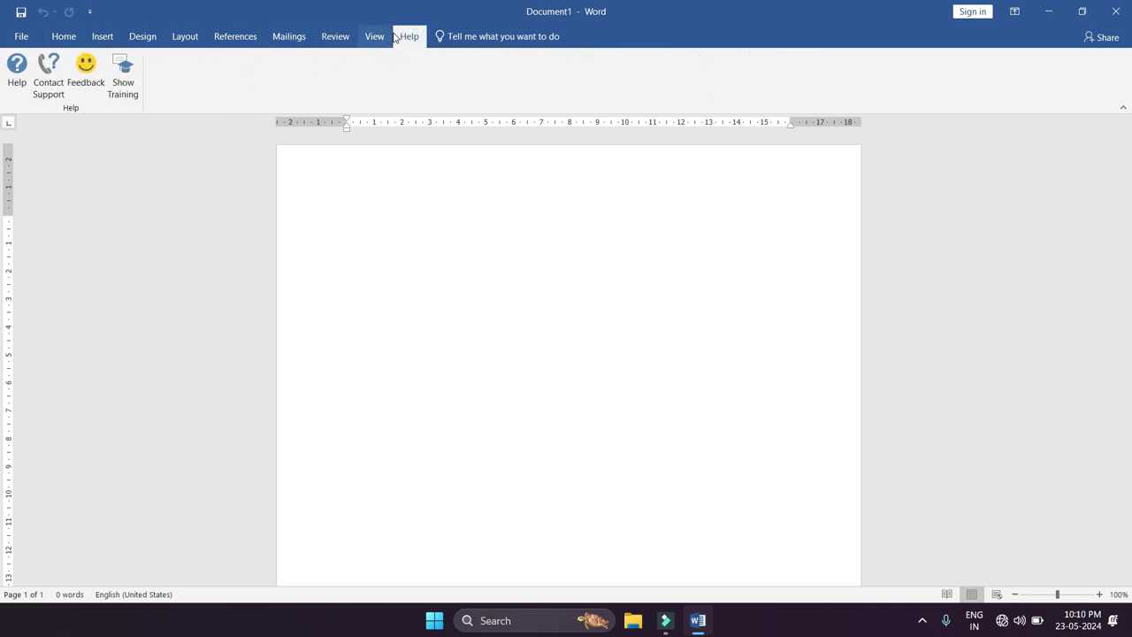
click(22, 39)
key(Escape)
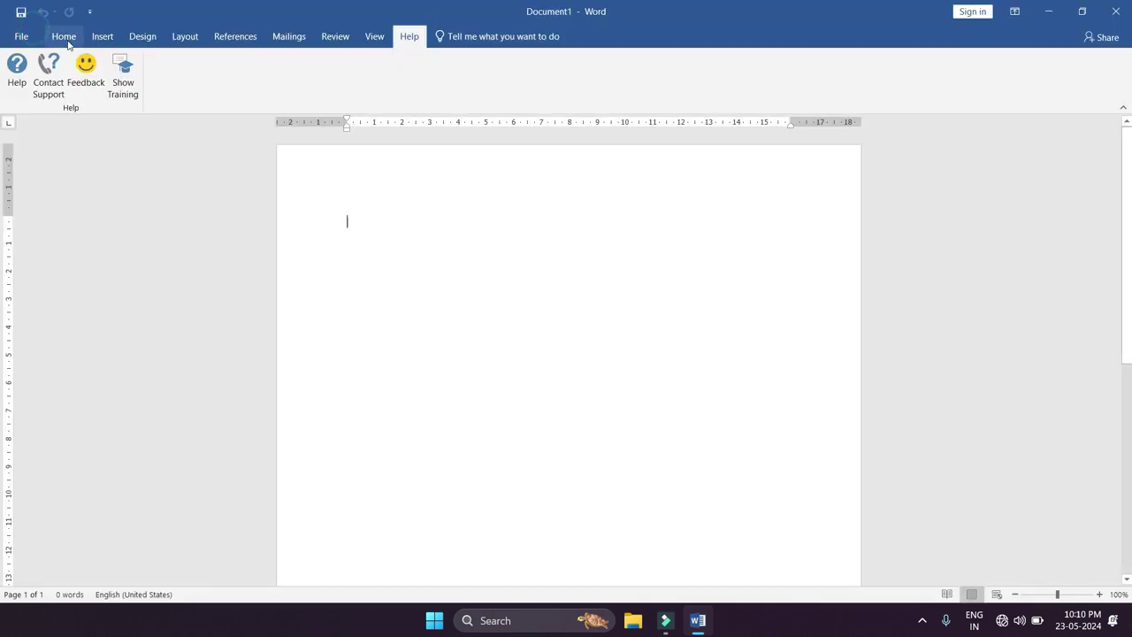
Compare the Home, Insert, Design and References ribbon commands with the full-screen File page, and return to the document.
click(64, 36)
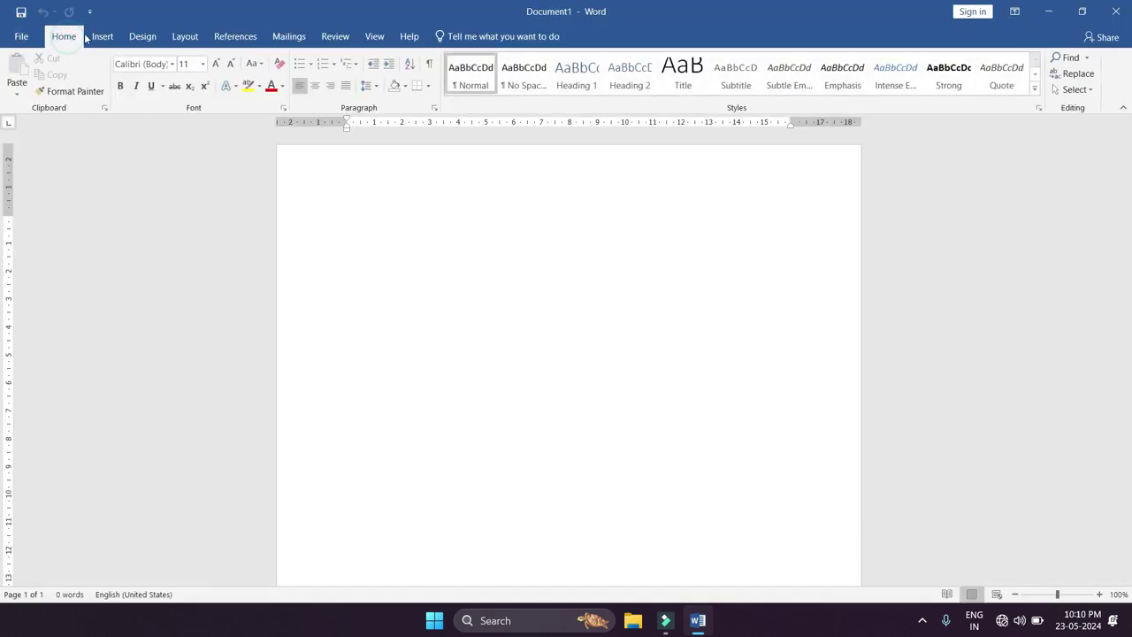
click(101, 36)
click(234, 36)
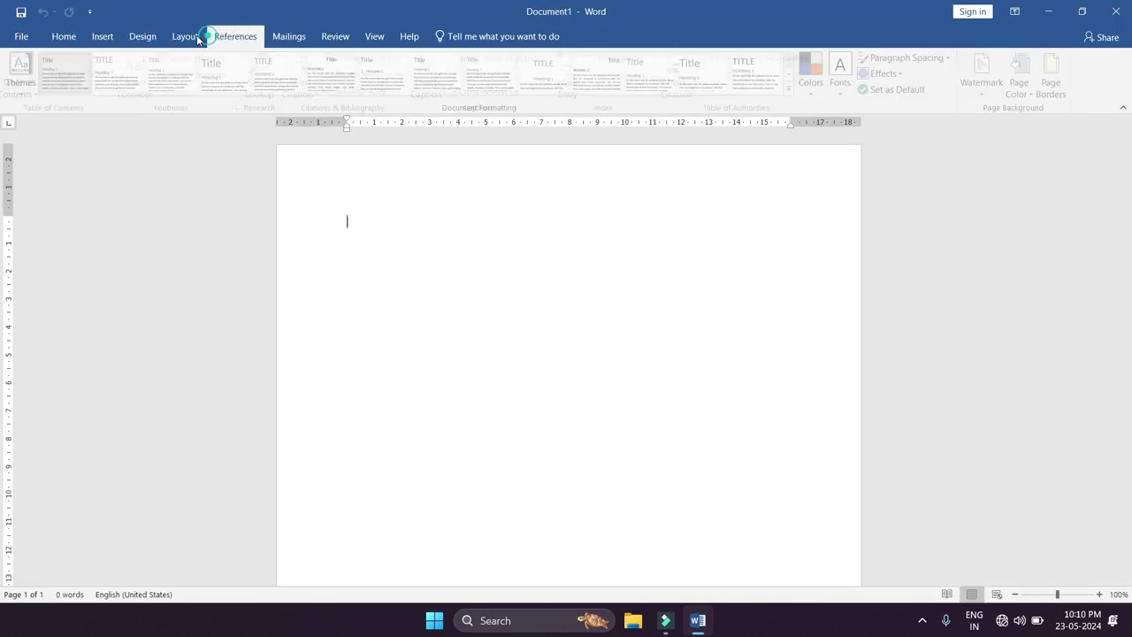
click(15, 37)
click(26, 26)
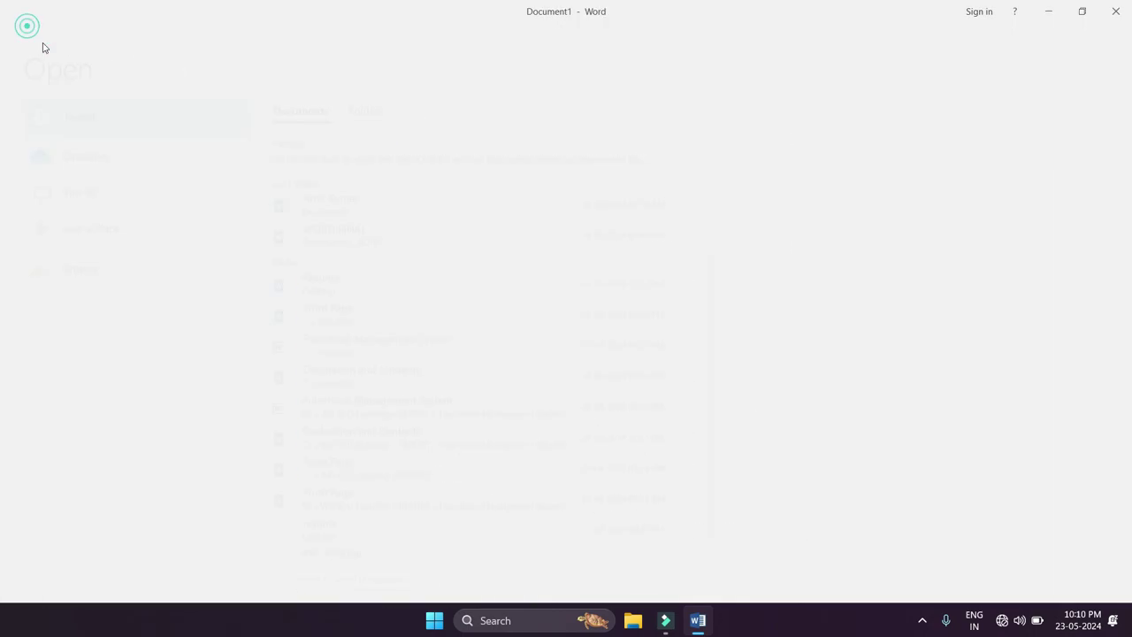
click(64, 38)
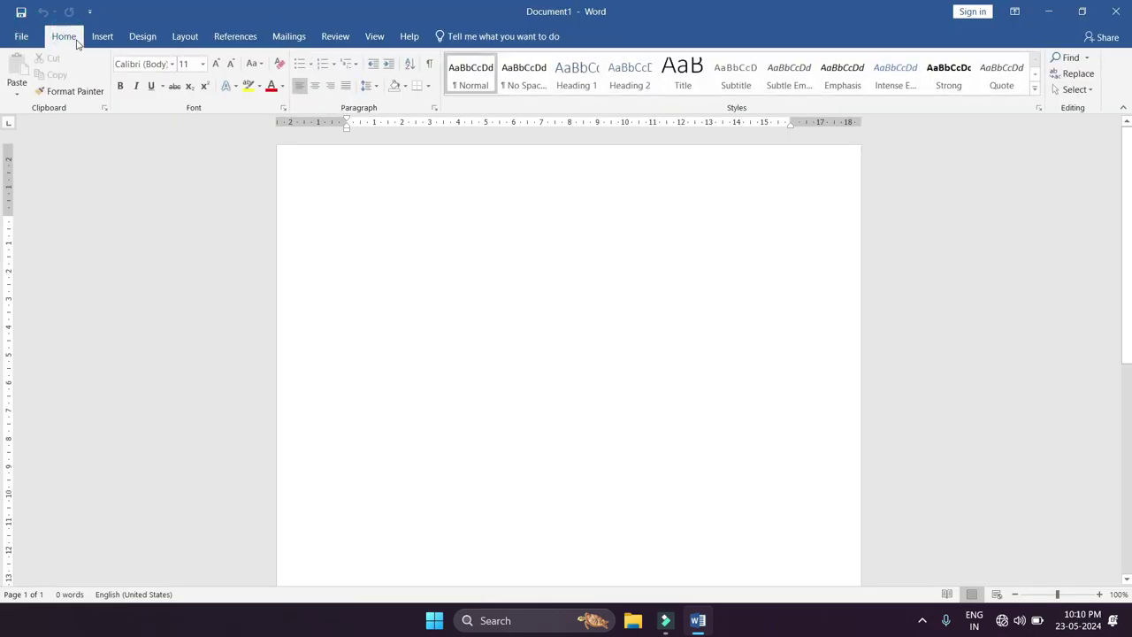
click(102, 37)
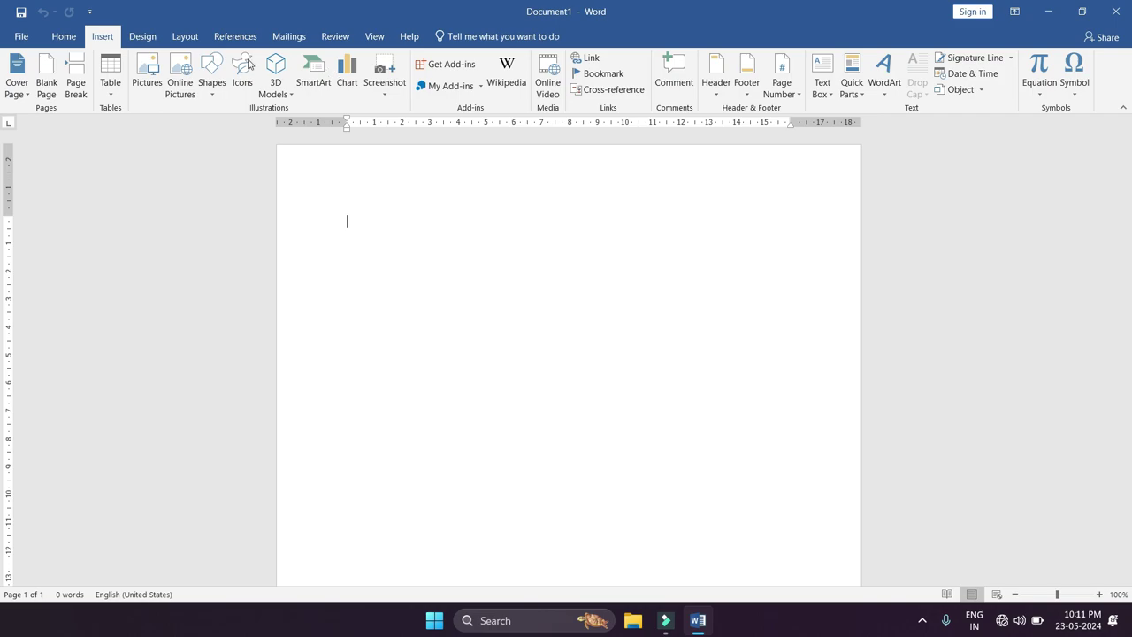
click(140, 37)
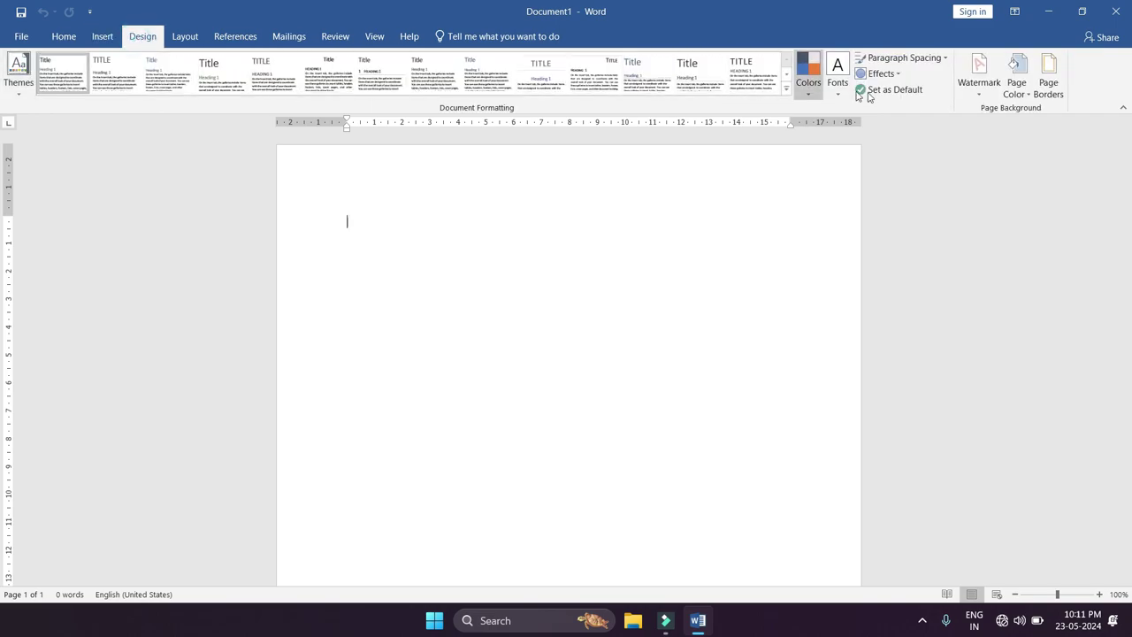
click(21, 38)
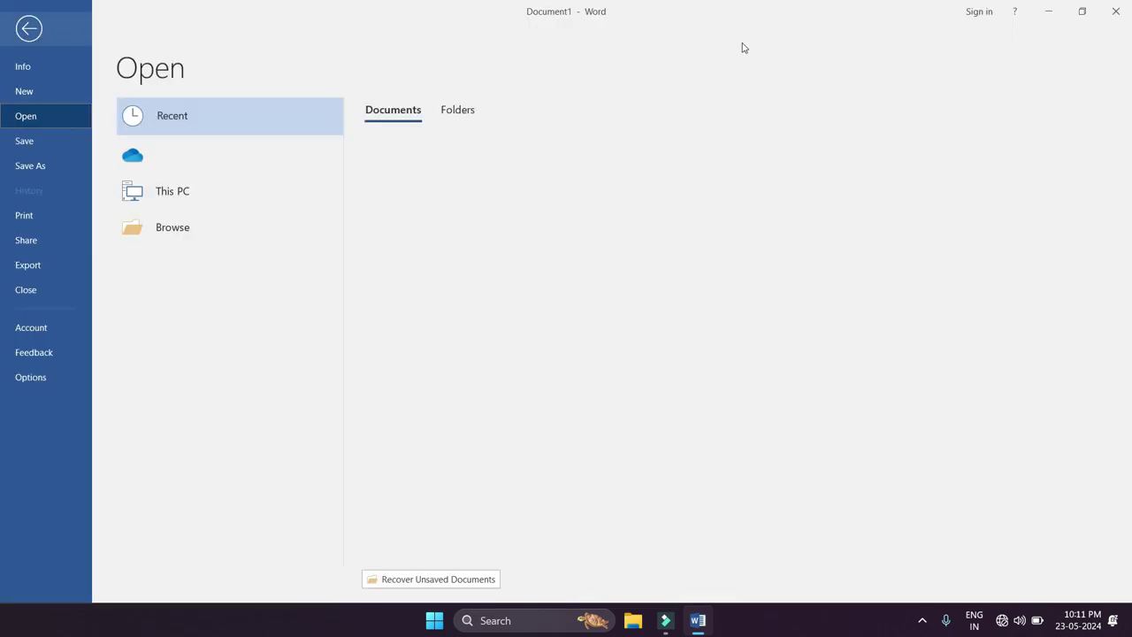
click(21, 31)
Examine how the commands in the Home, Insert and Design ribbon categories are grouped, finishing on Home.
click(63, 37)
click(102, 36)
click(142, 37)
click(63, 36)
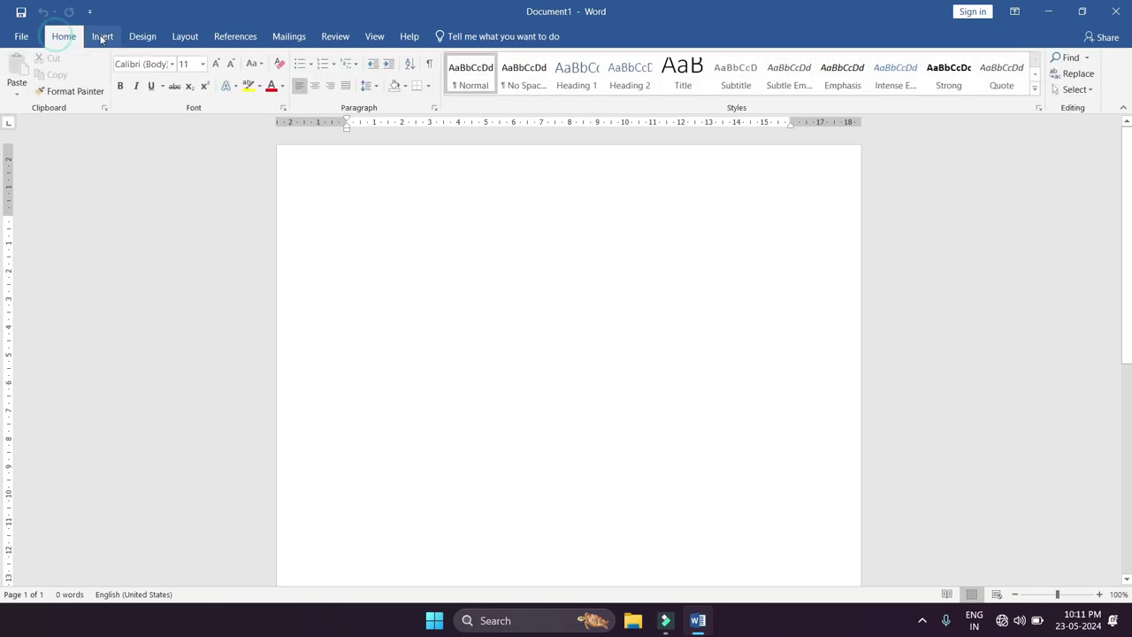
click(102, 36)
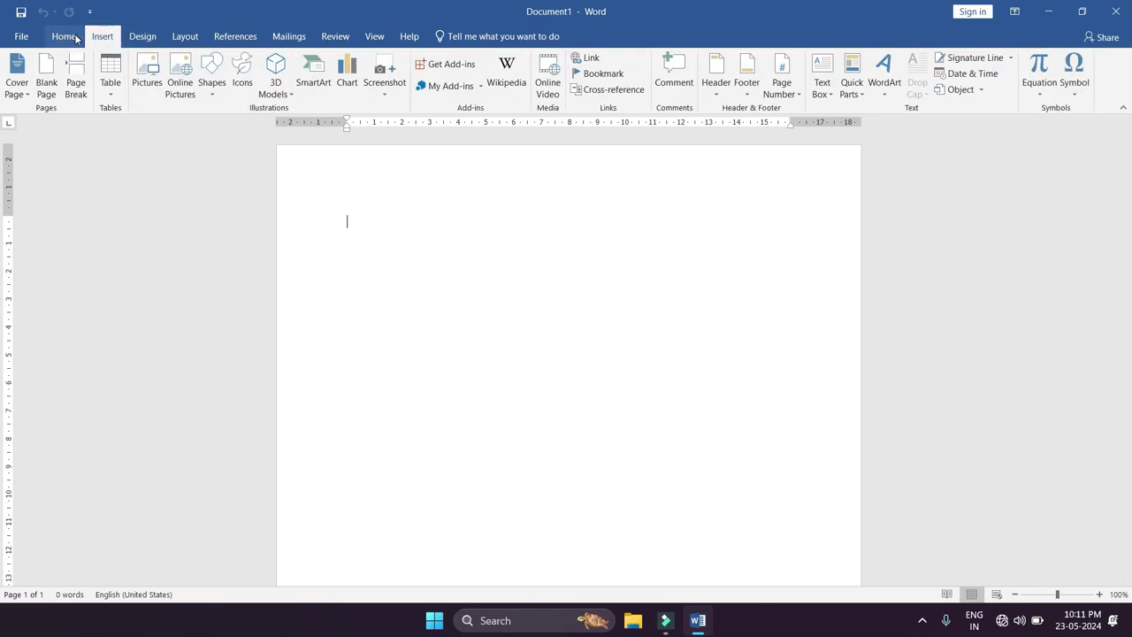
click(63, 37)
click(140, 36)
click(63, 36)
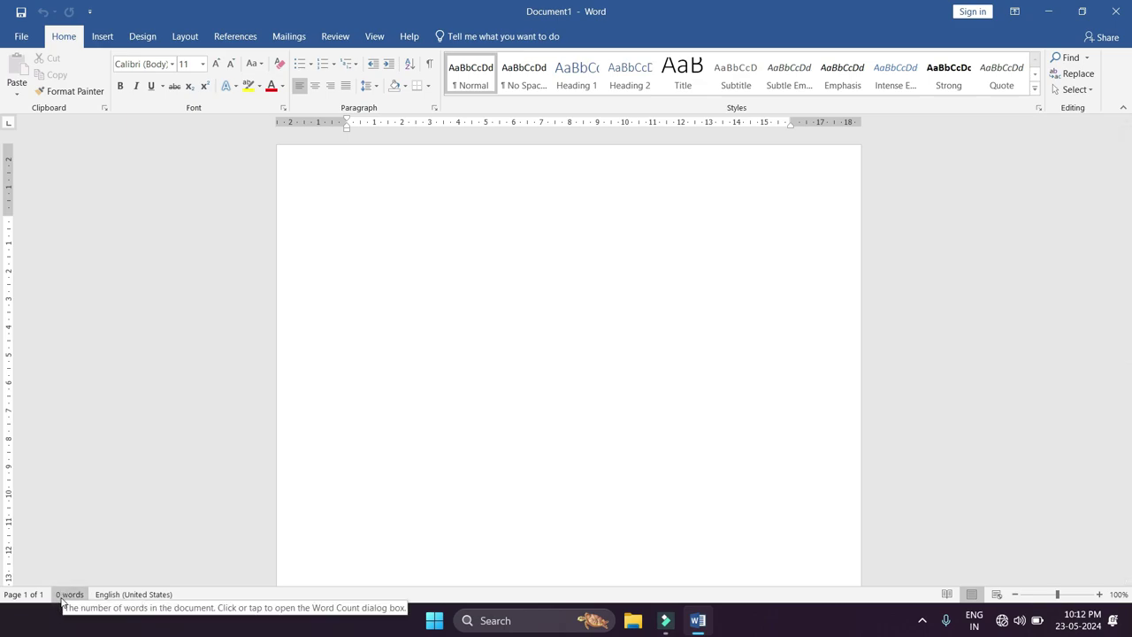
Write the word "Hello" at the start of the blank document, correcting the misspelled letters.
text(hekki)
key(BackSpace)
key(BackSpace)
key(BackSpace)
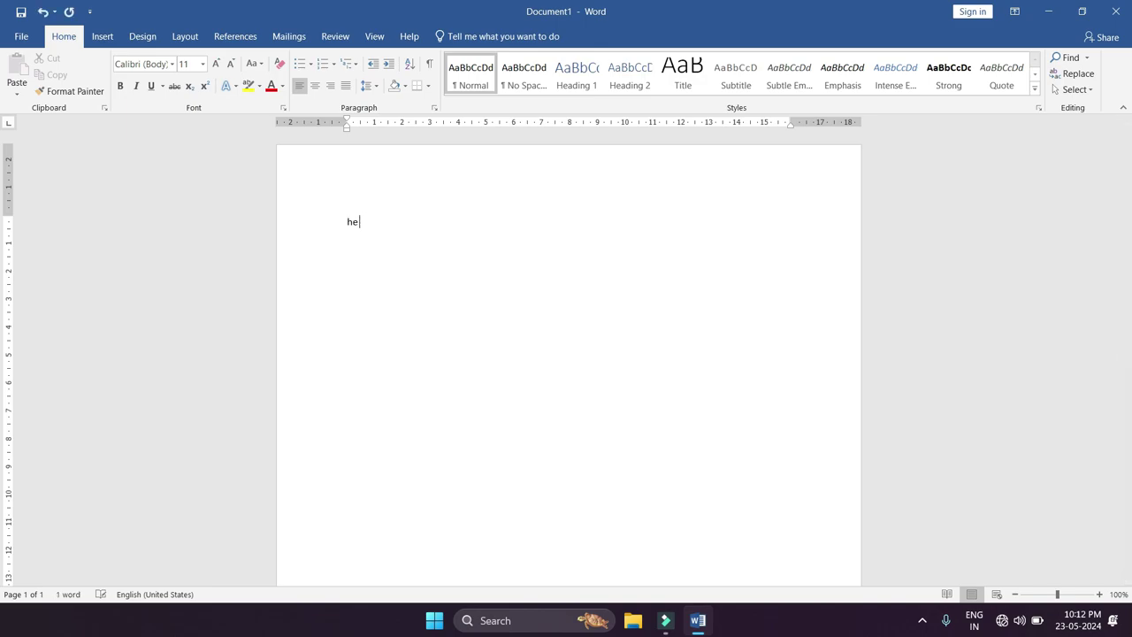
text(llo)
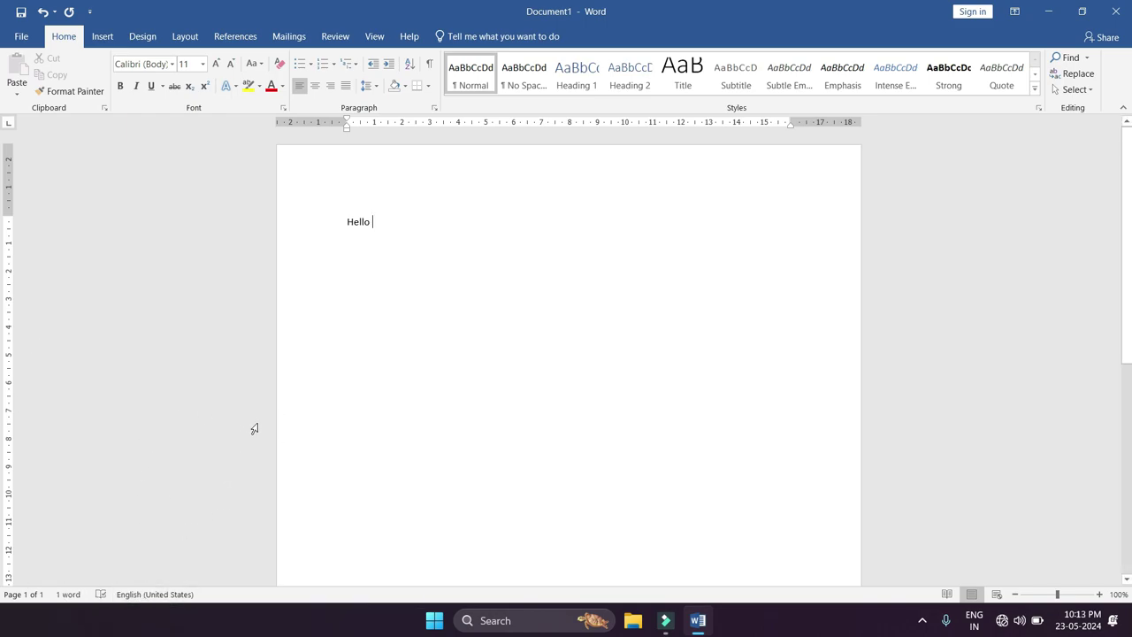
Zoom the document page in to 130% and bring it back to 100%.
drag(1060, 600, 1061, 600)
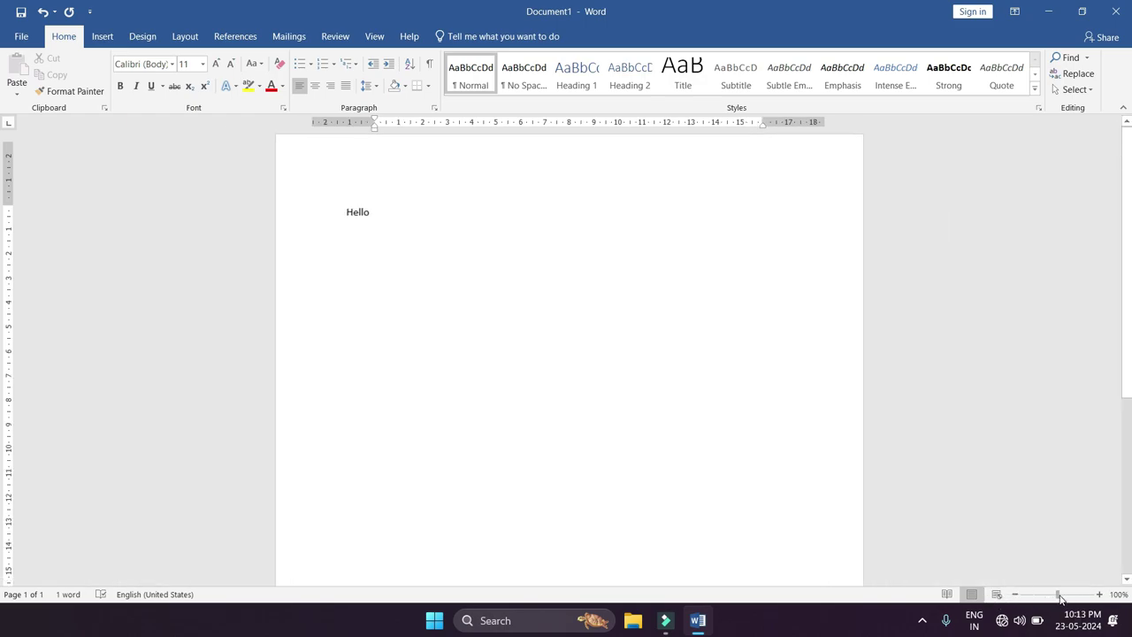
click(1100, 594)
click(1099, 594)
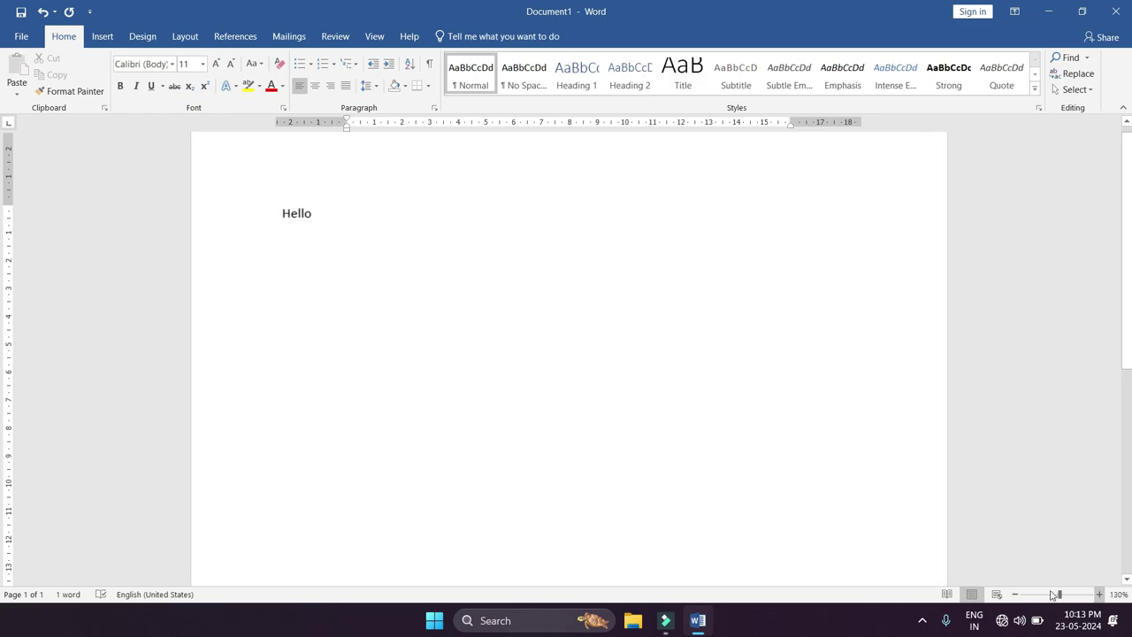
click(1015, 595)
click(1016, 595)
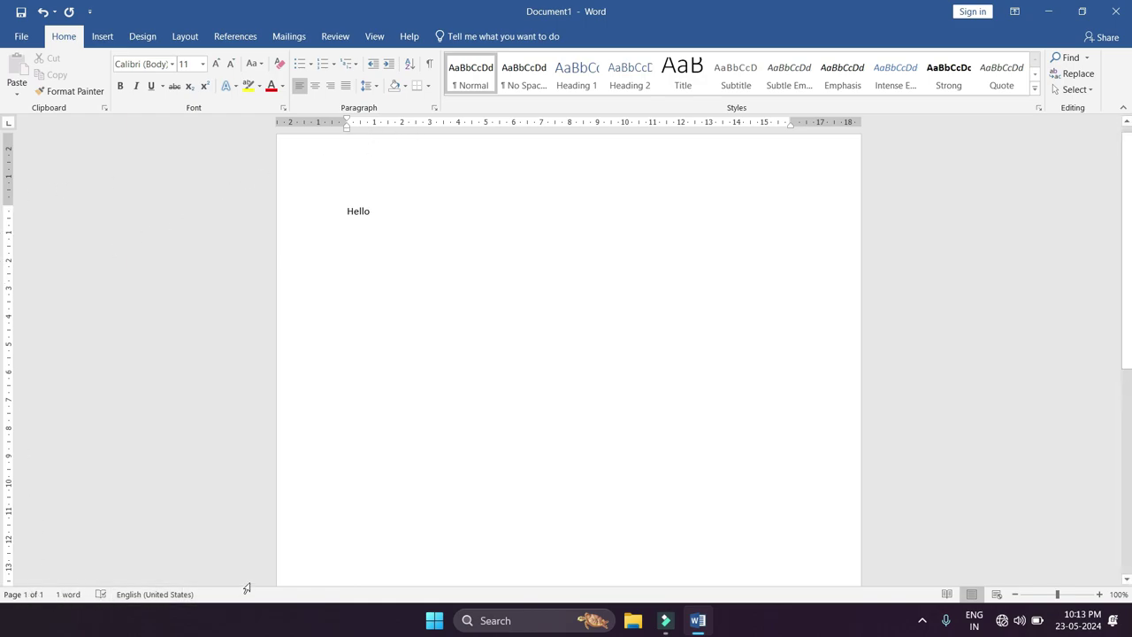
Collapse the ribbon to try showing the Design and Home commands temporarily, and restore the permanently expanded ribbon.
double_click(62, 39)
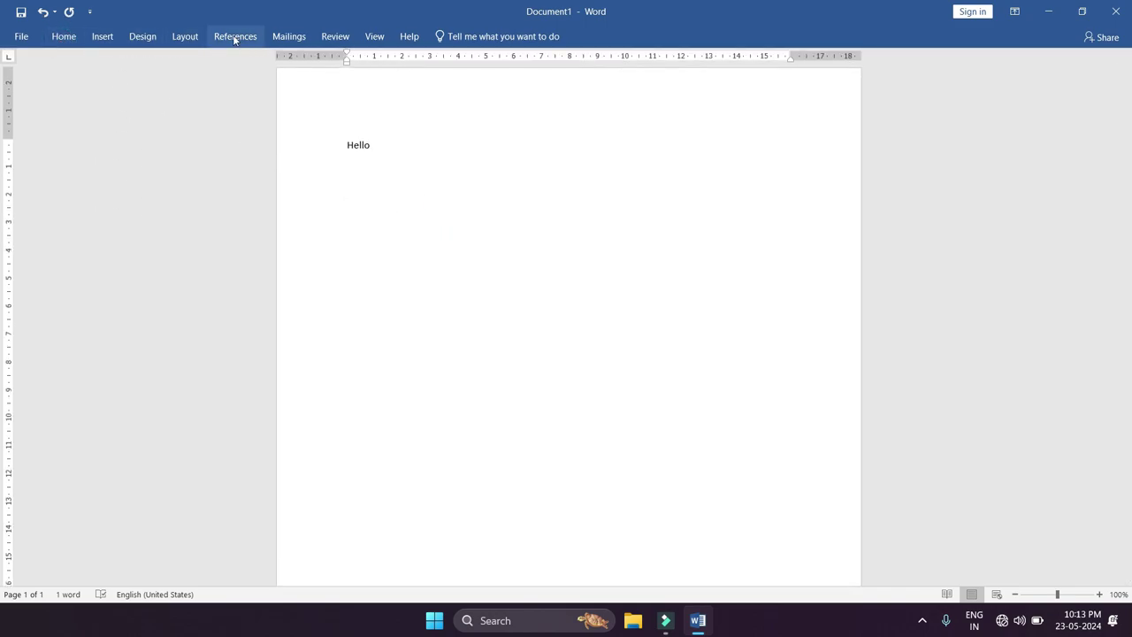
click(401, 144)
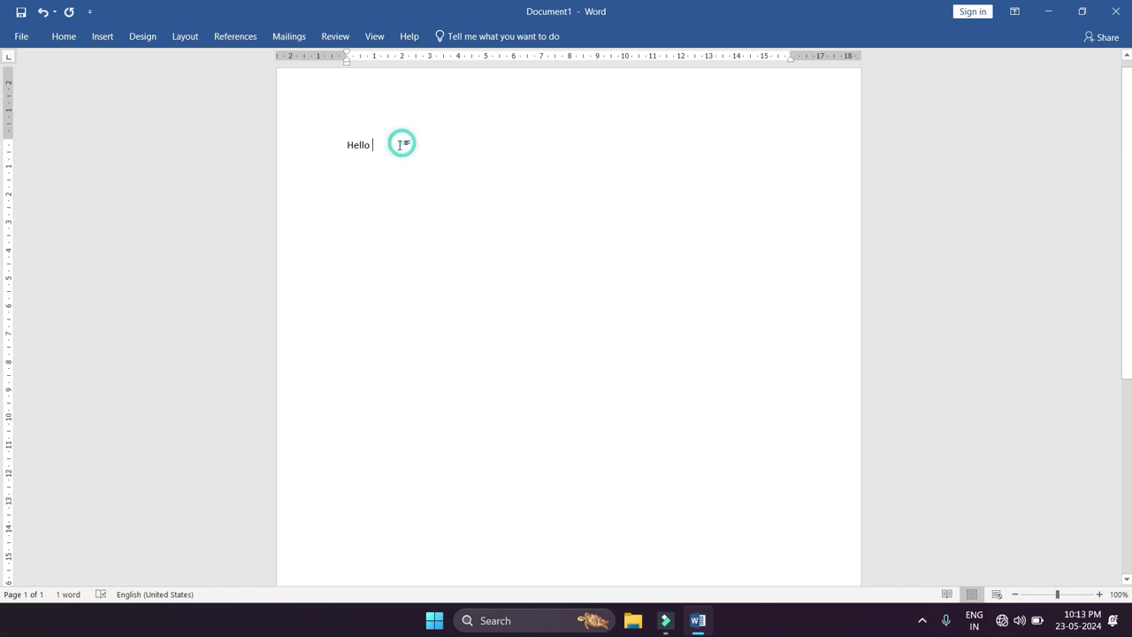
click(139, 36)
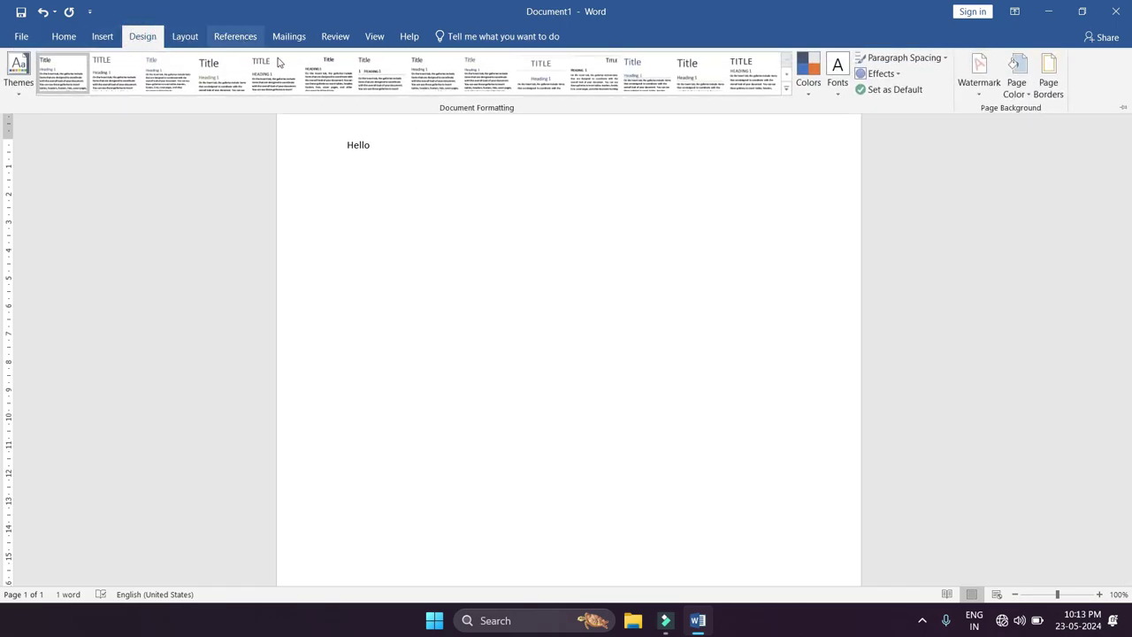
click(64, 36)
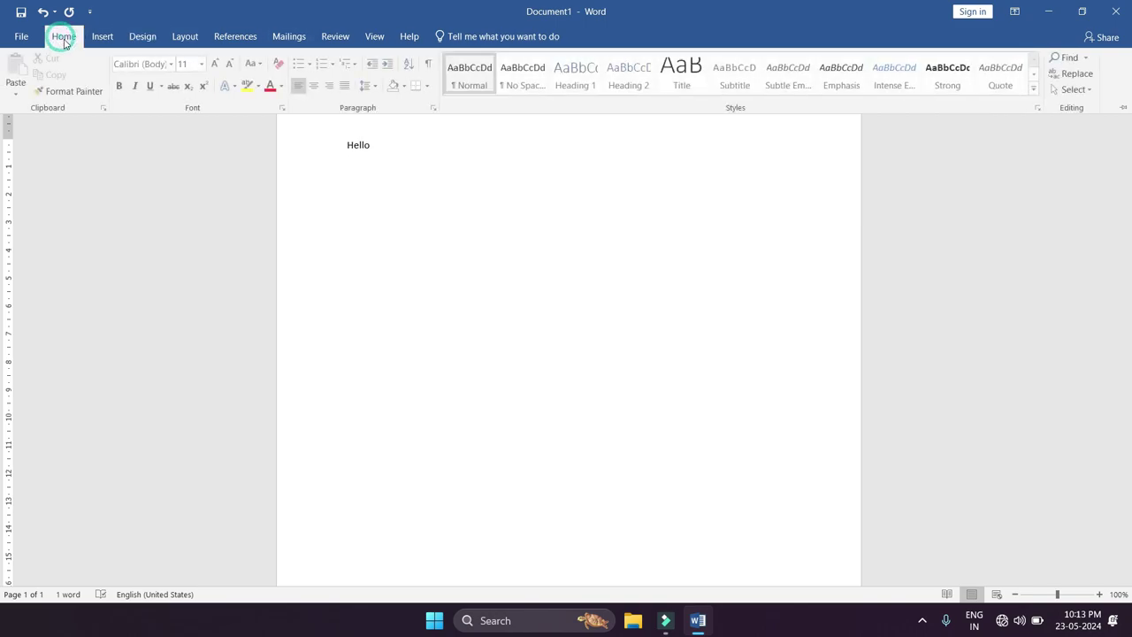
click(425, 187)
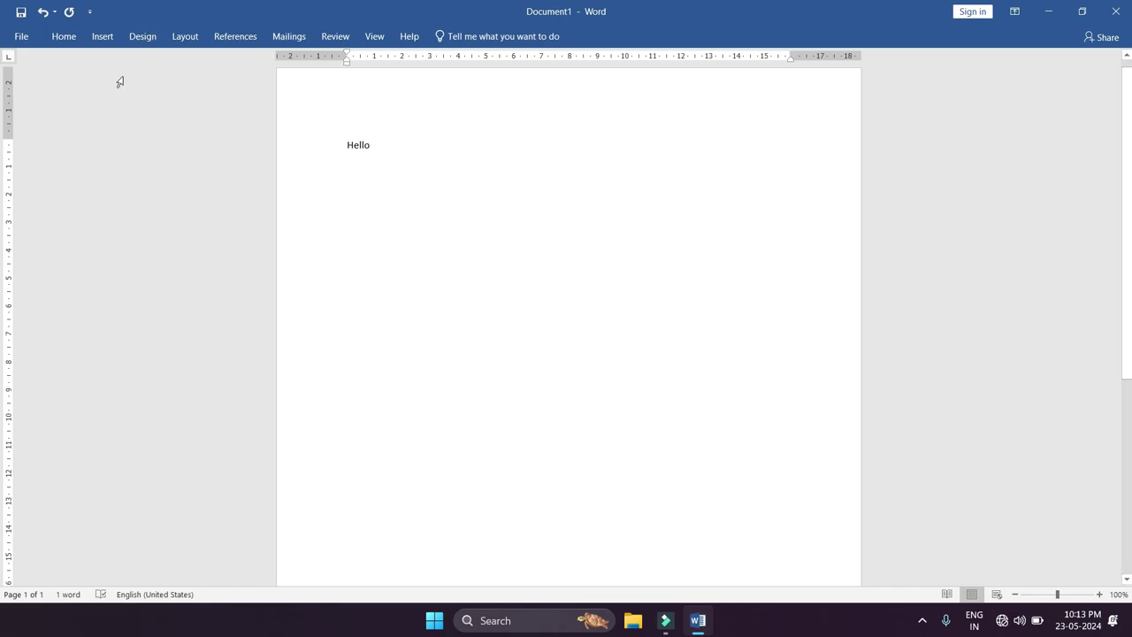
click(64, 37)
click(63, 39)
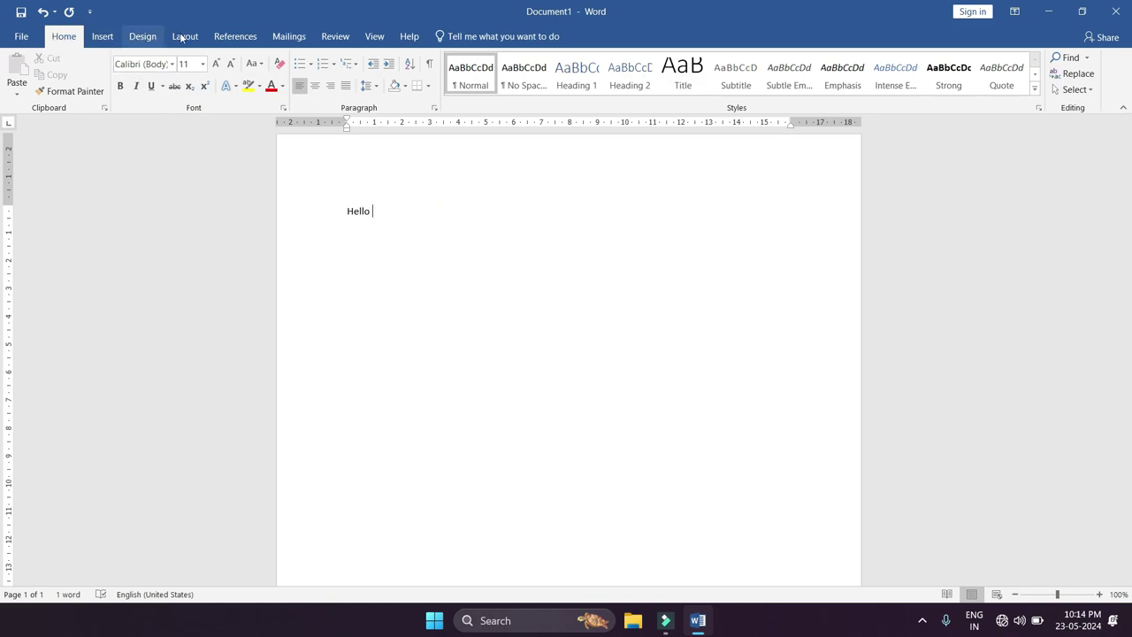
Select and deselect the word "Hello" and briefly view the File page before returning to the document.
drag(463, 225, 308, 198)
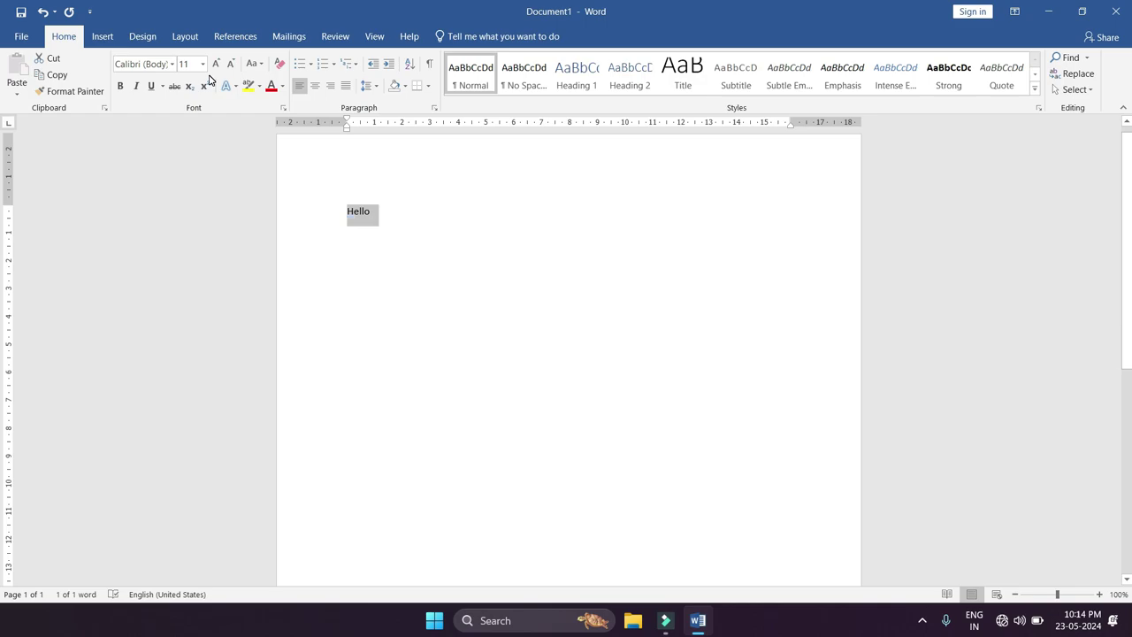
click(425, 219)
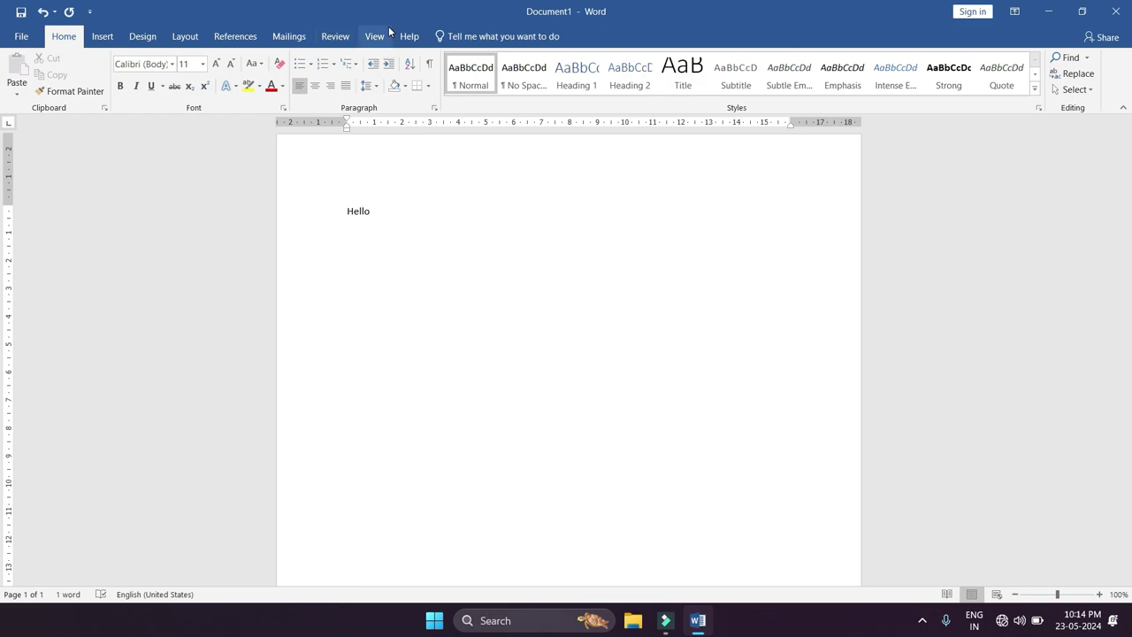
click(21, 39)
click(21, 25)
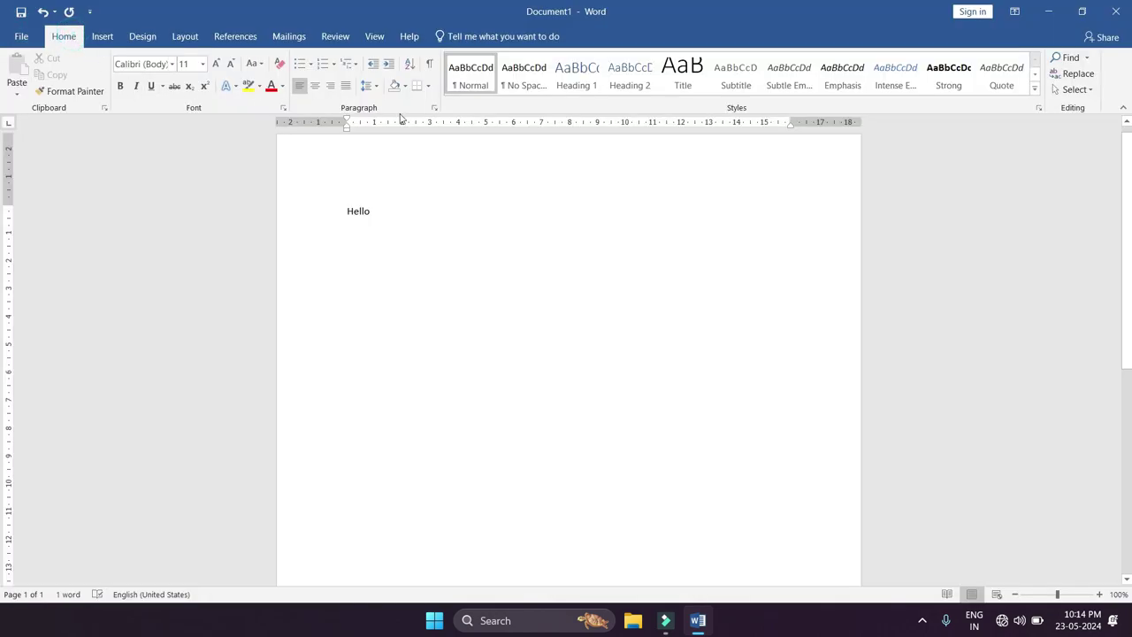
Show the View and Design commands, collapse the ribbon to its category names, and return to the document.
click(379, 36)
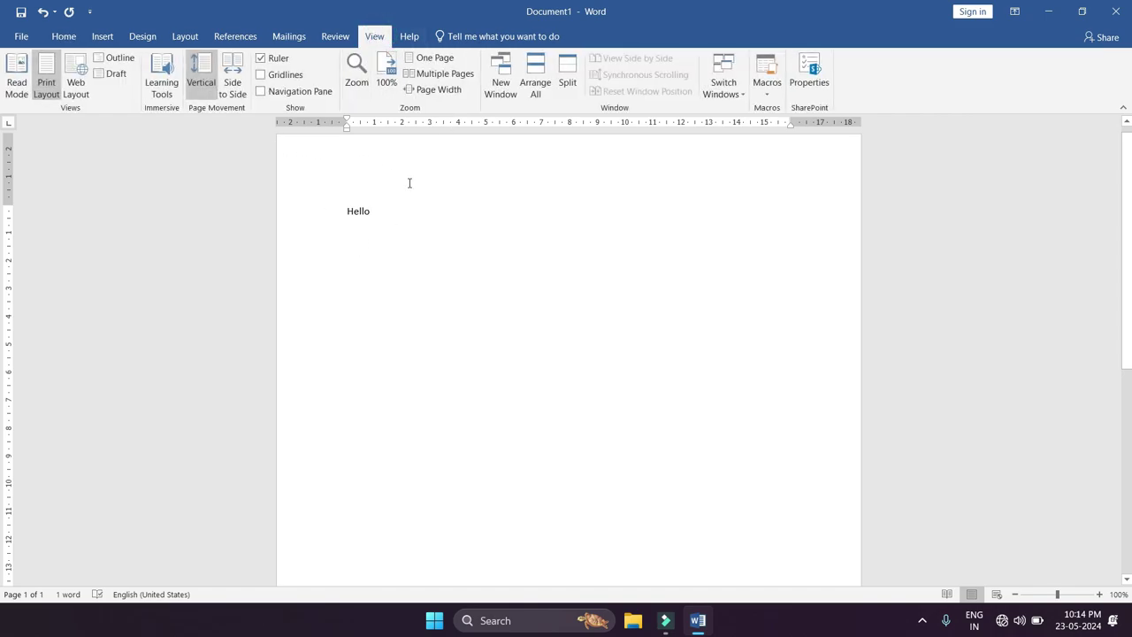
click(142, 36)
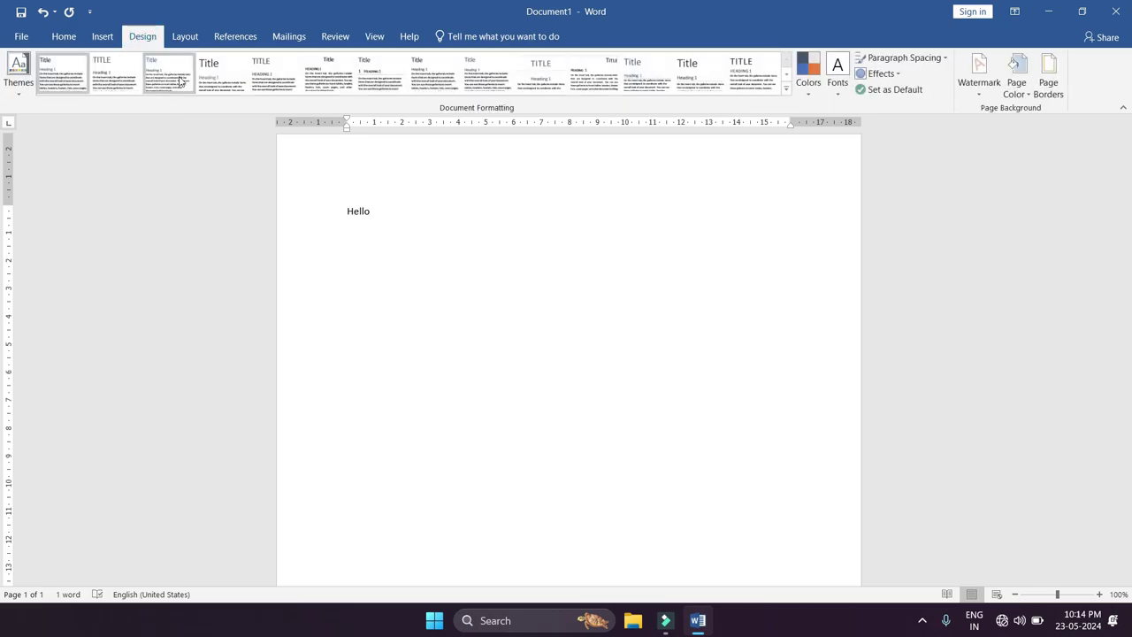
double_click(143, 36)
click(389, 182)
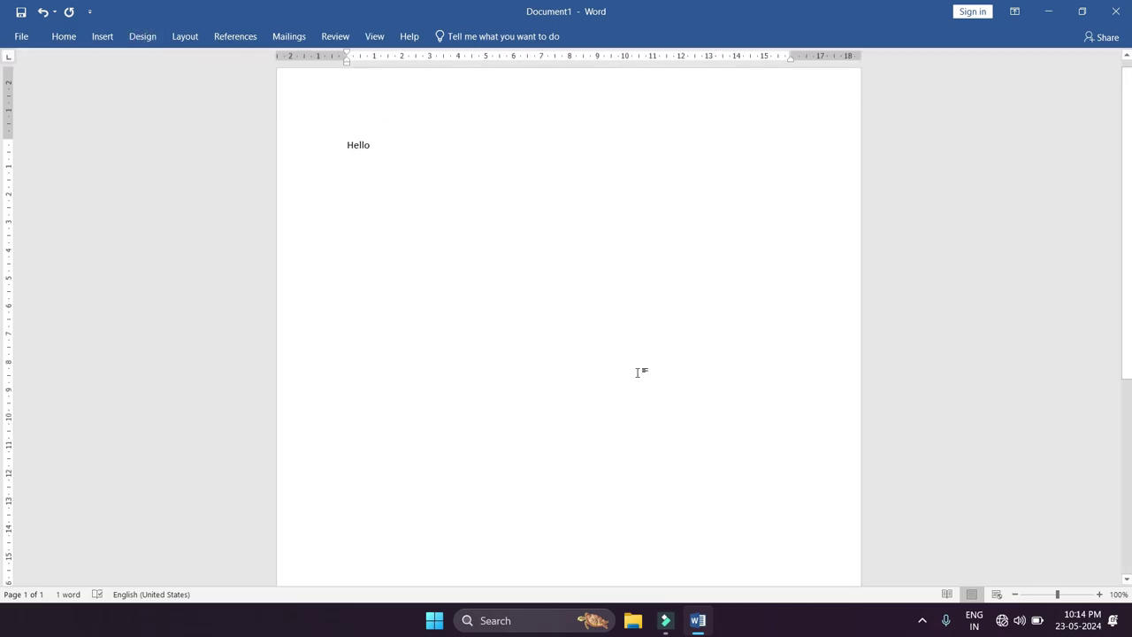
Switch the document to Read Mode, try to enter "aa" there, and return to editing the document.
click(945, 595)
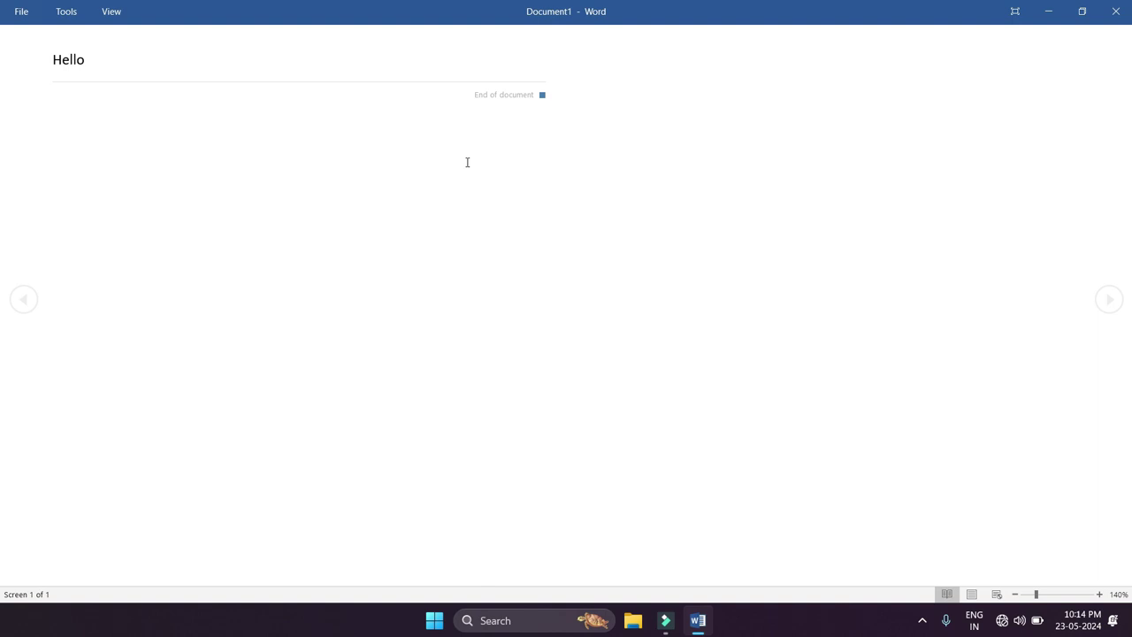
click(275, 151)
text(aa)
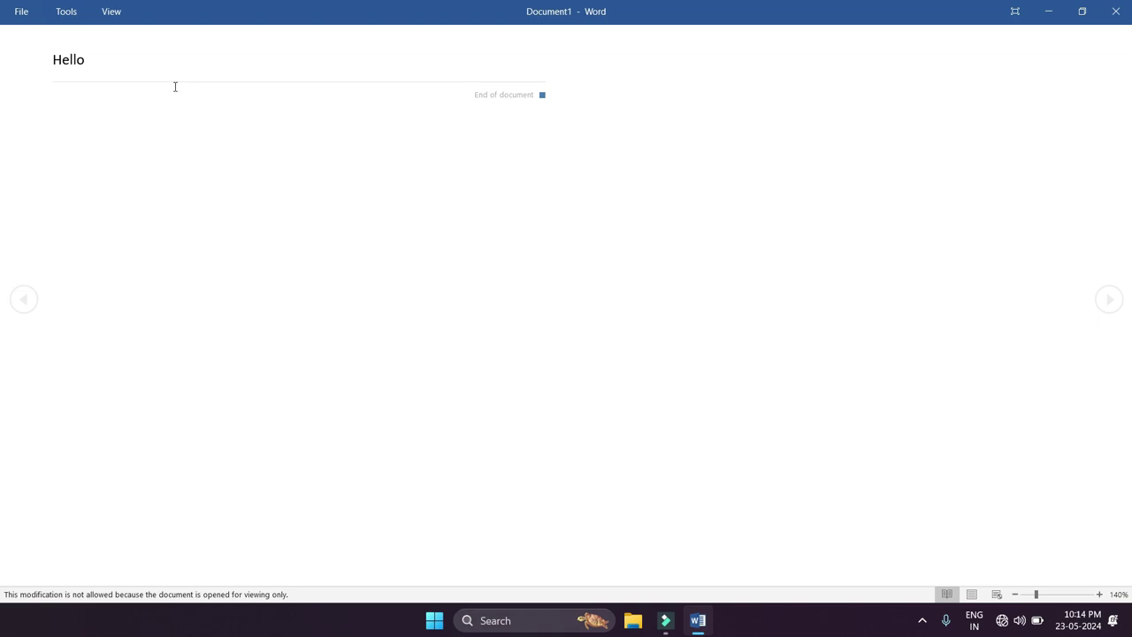
click(113, 11)
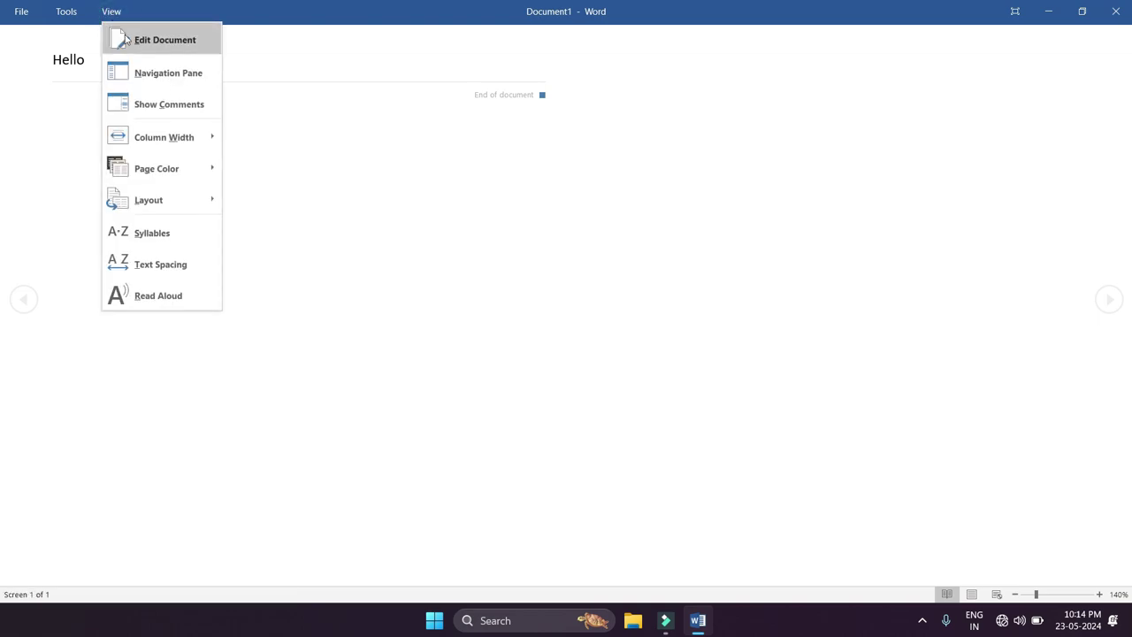
click(134, 38)
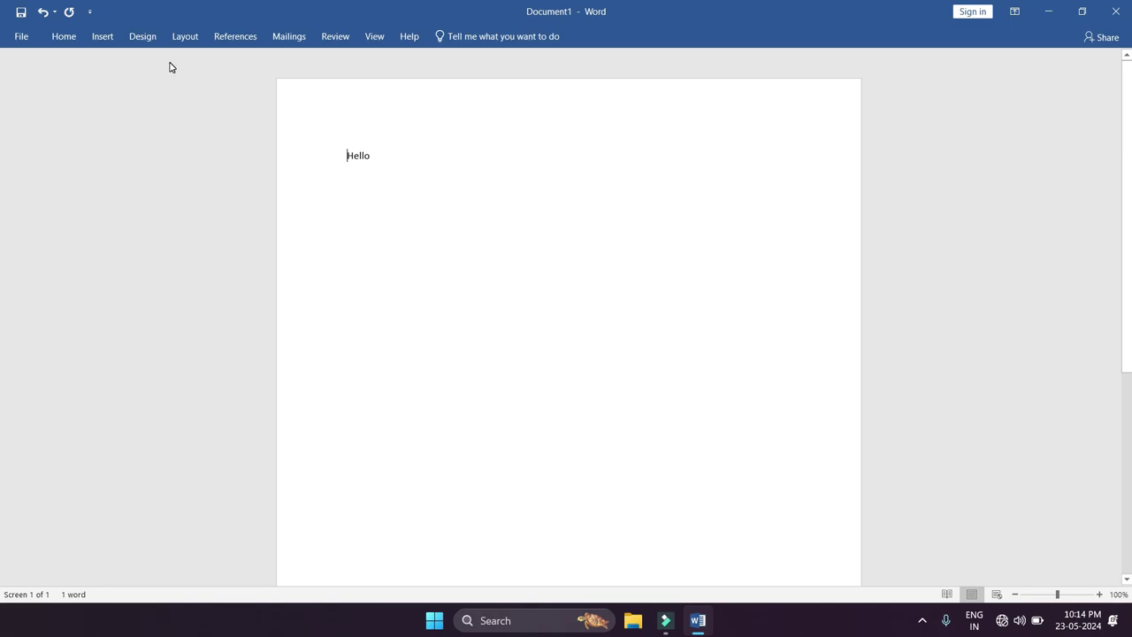
Restore the expanded ribbon, place the cursor after "Hello", and show the View commands.
click(289, 36)
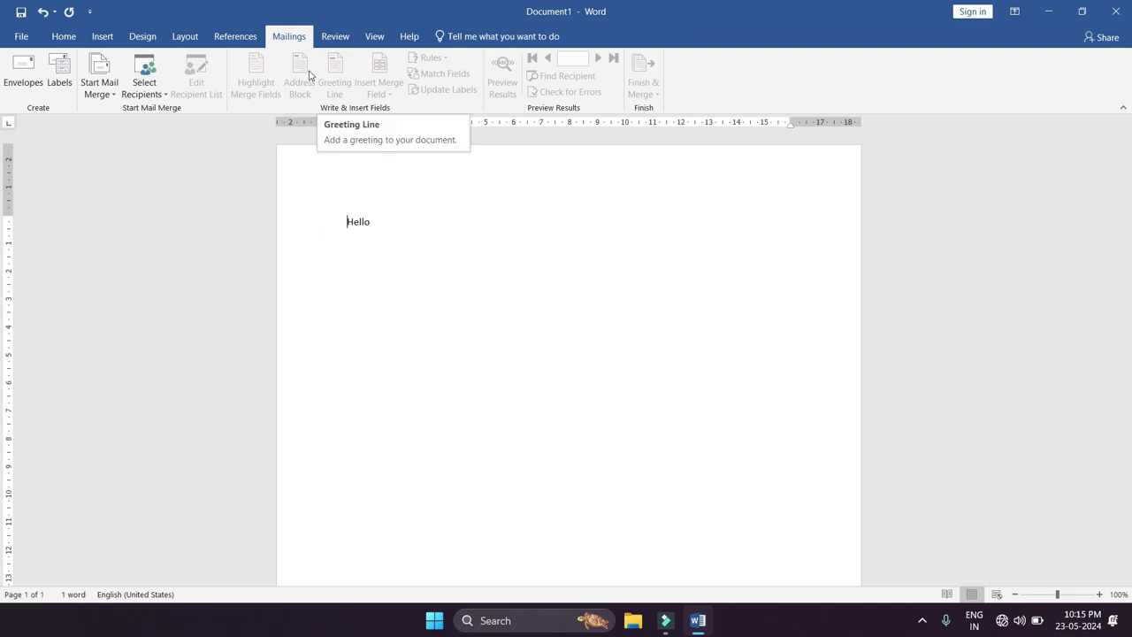
click(385, 223)
click(376, 39)
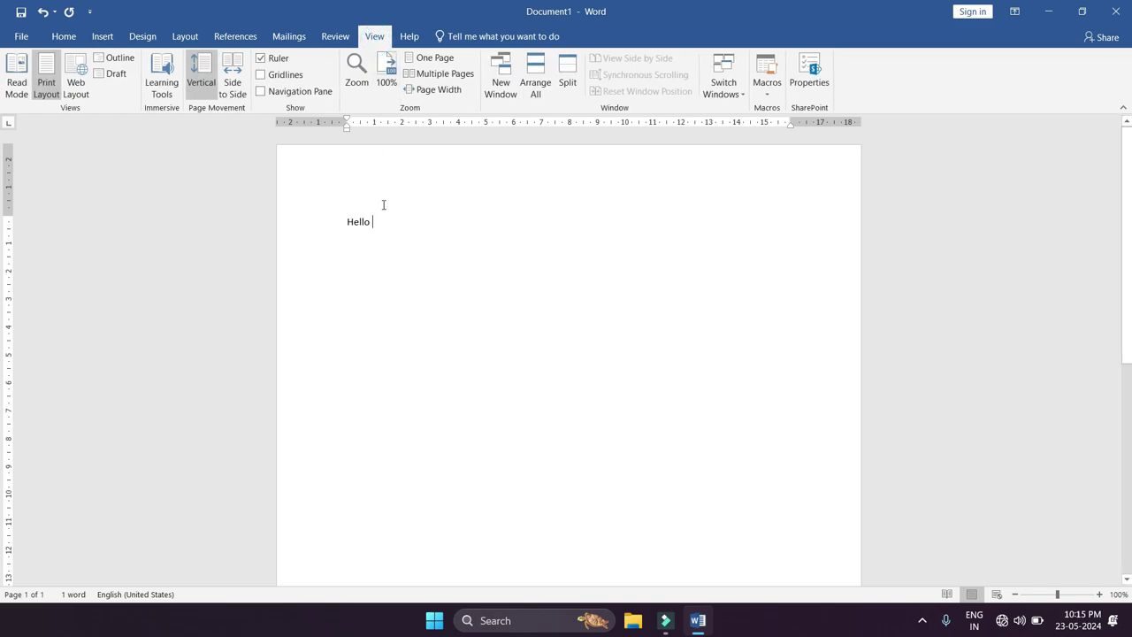
Hide the ruler around the document page and turn it back on.
click(261, 58)
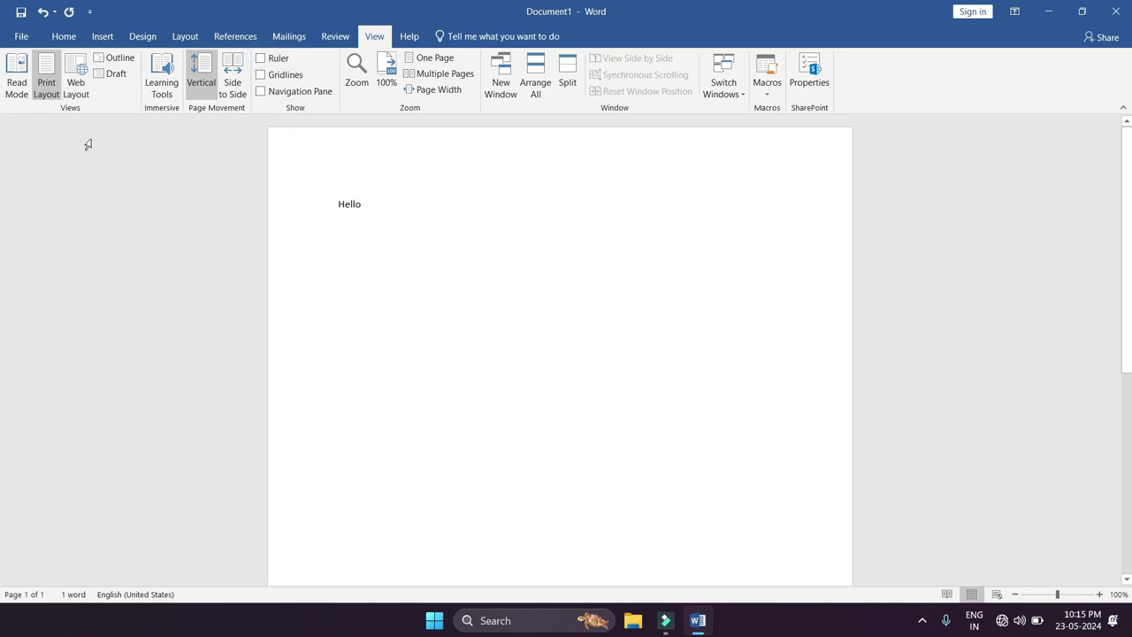
click(392, 206)
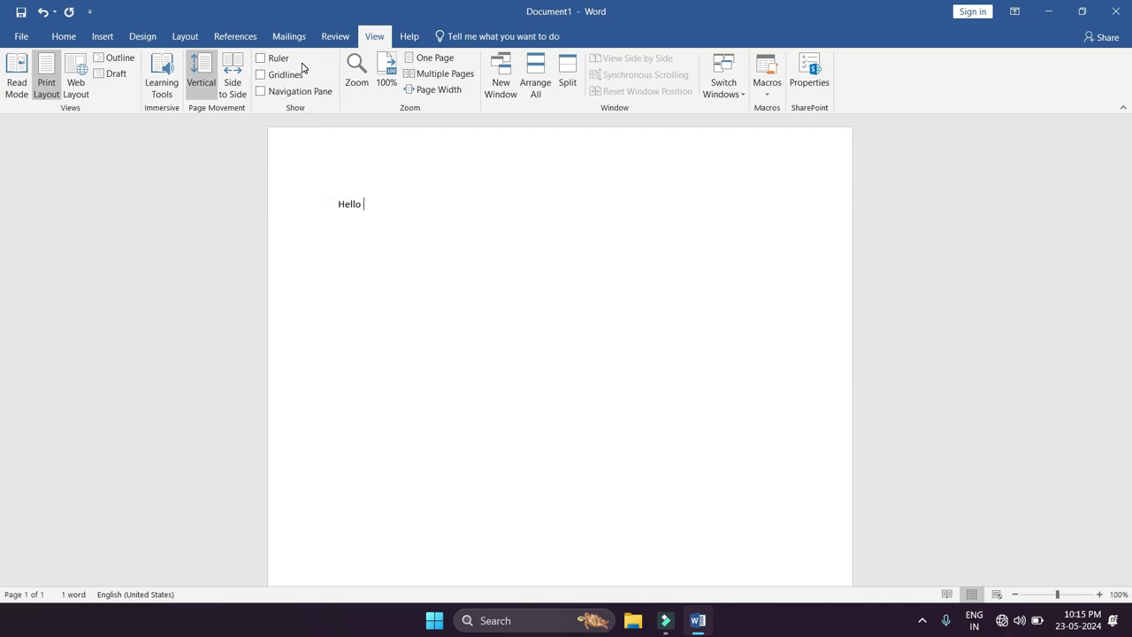
click(263, 58)
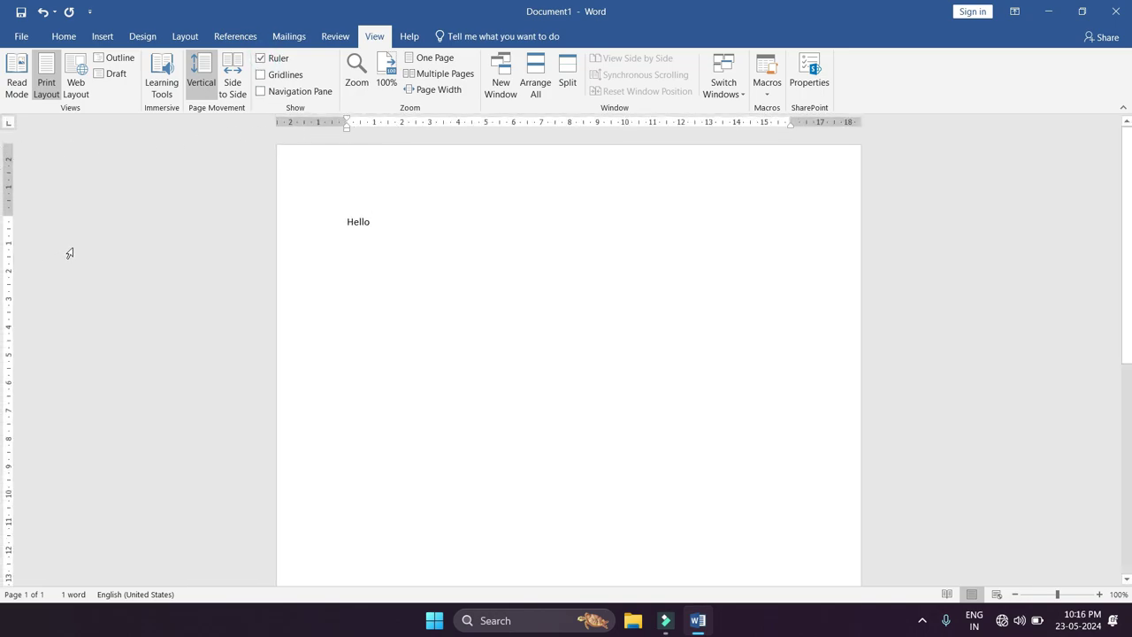
Turn on the page gridlines, place the cursor around "Hello" on the grid, and turn the gridlines off.
click(261, 75)
double_click(367, 229)
click(398, 236)
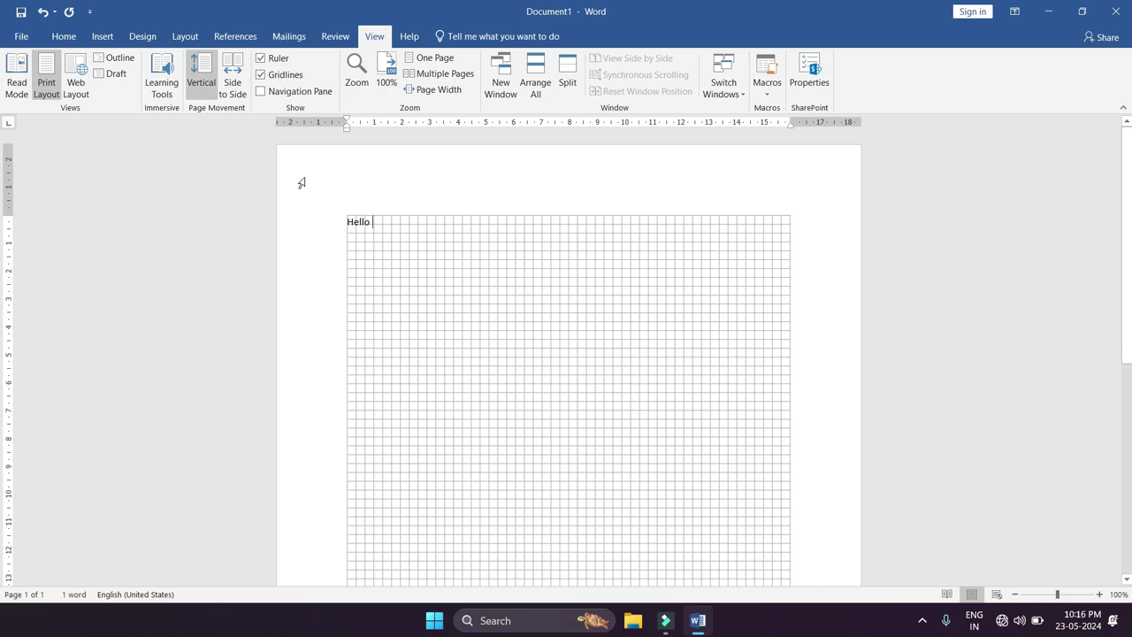
click(377, 221)
click(348, 221)
click(261, 76)
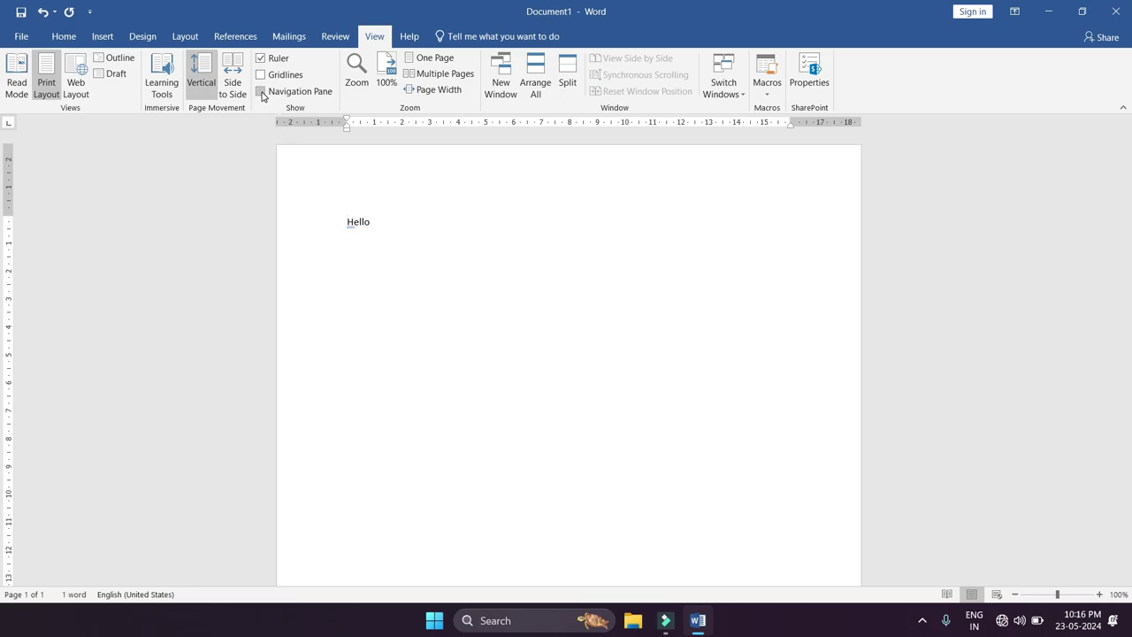
Show the Navigation Pane with its page thumbnails and bring up the Layout commands.
click(261, 92)
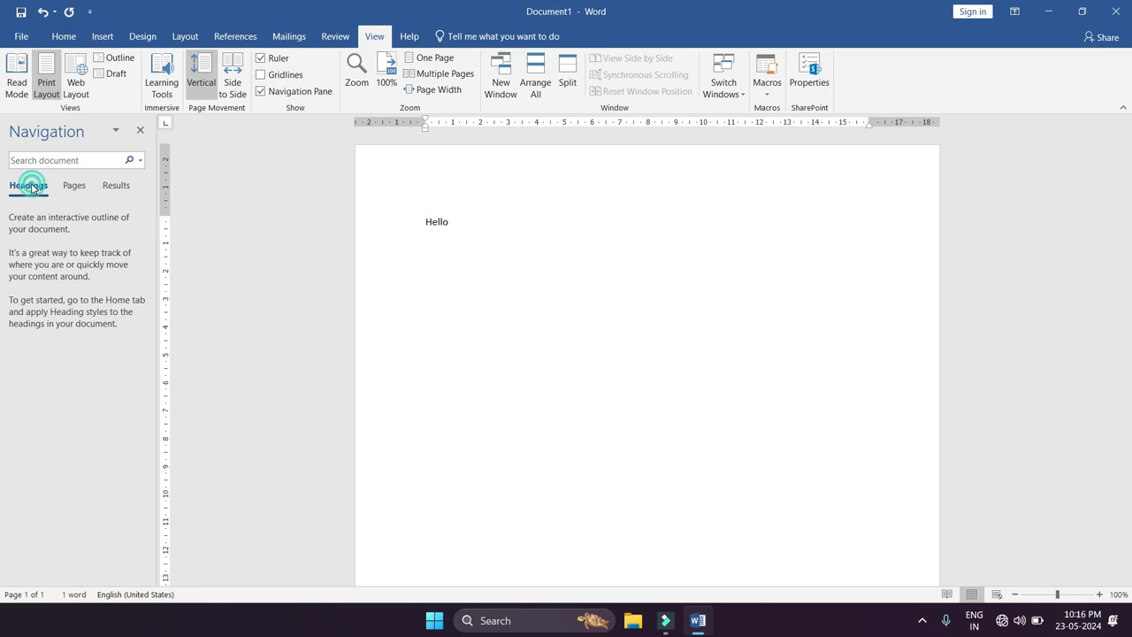
click(78, 188)
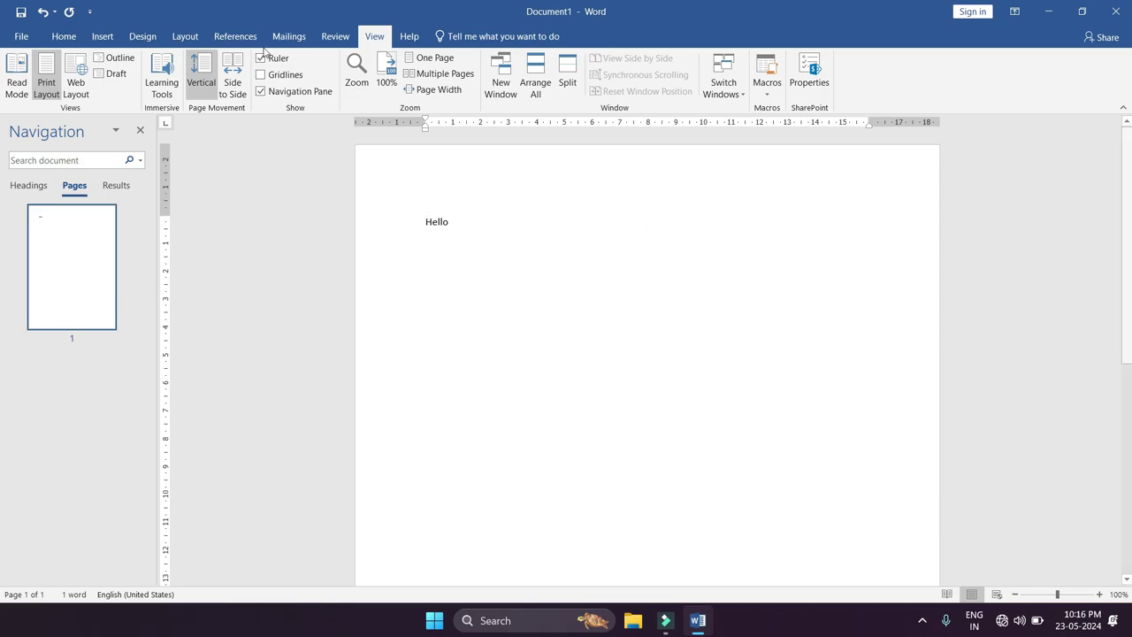
click(184, 36)
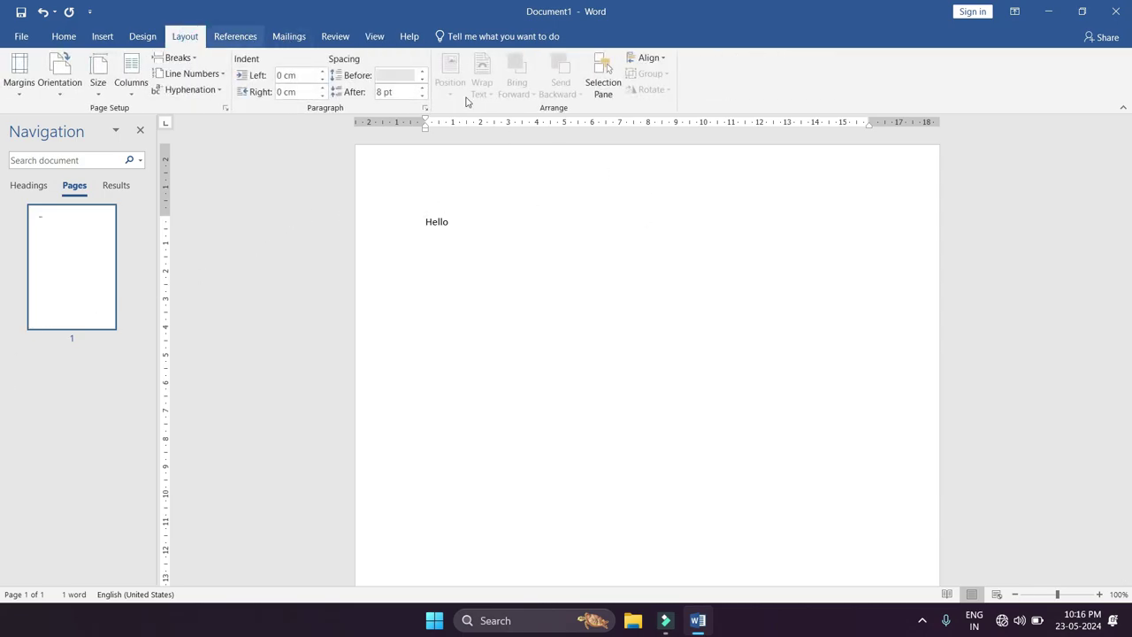
Switch to Read Mode and back to editing, and close the Navigation Pane.
click(947, 594)
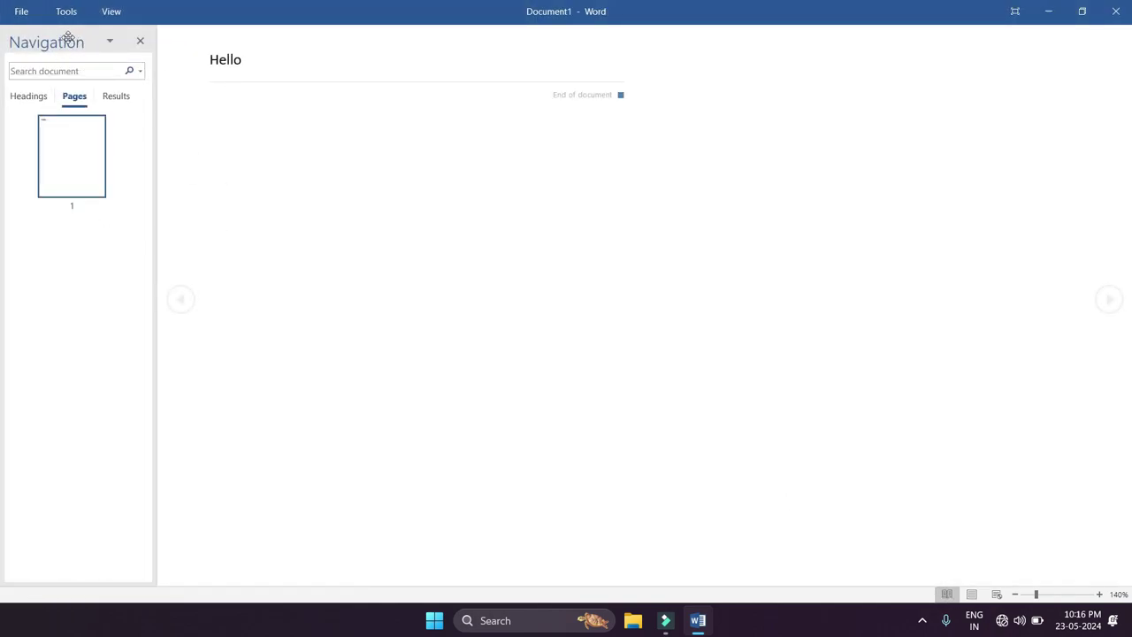
click(113, 13)
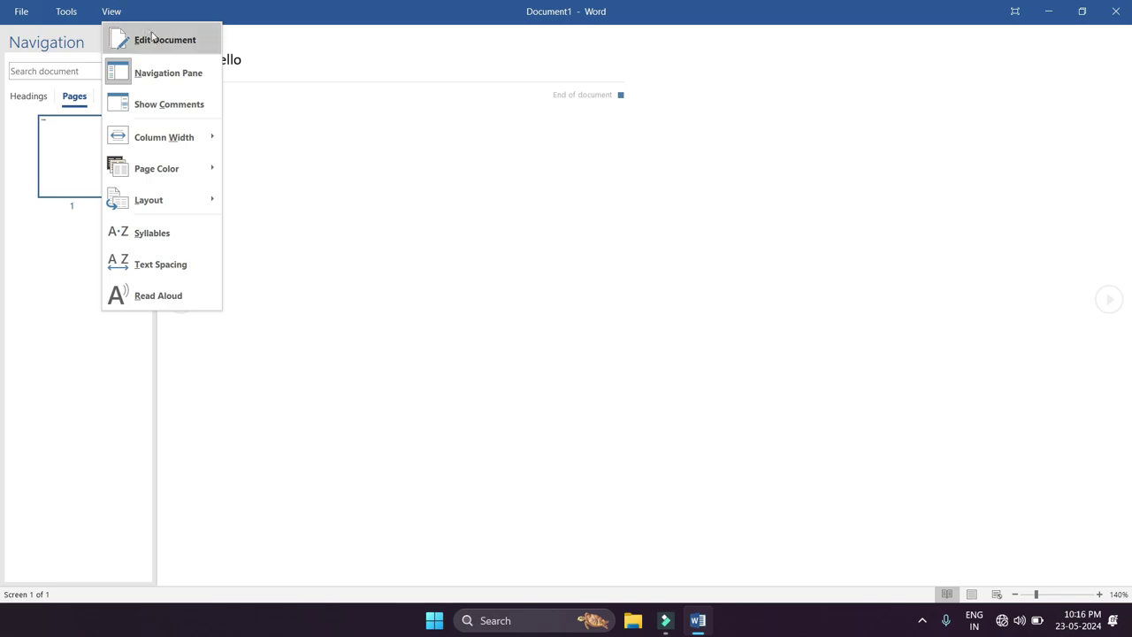
click(142, 41)
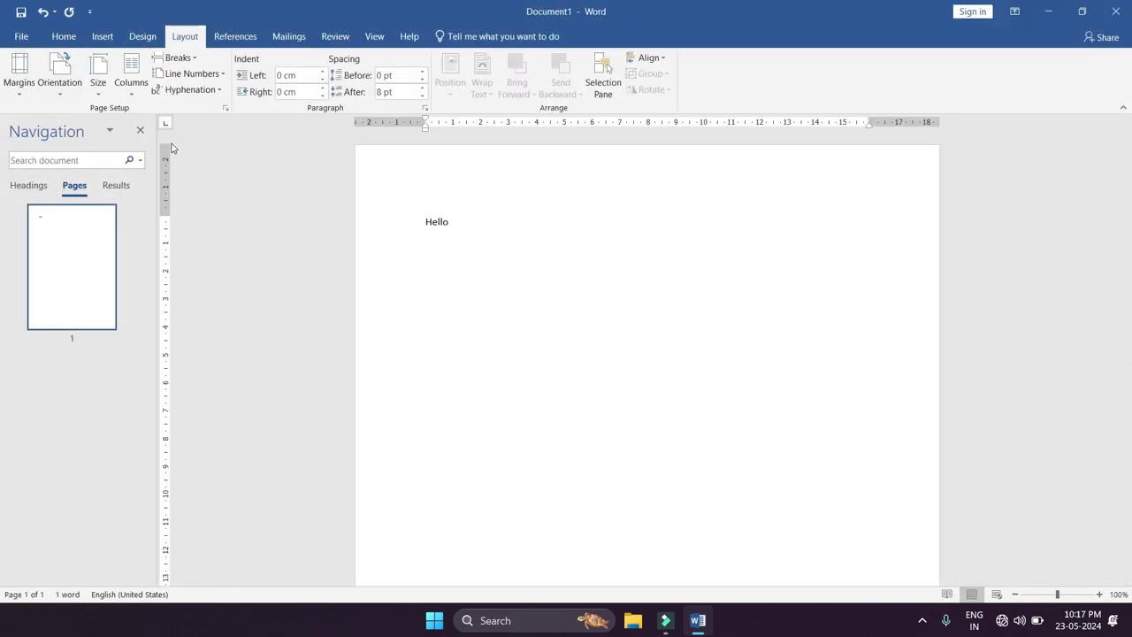
click(141, 131)
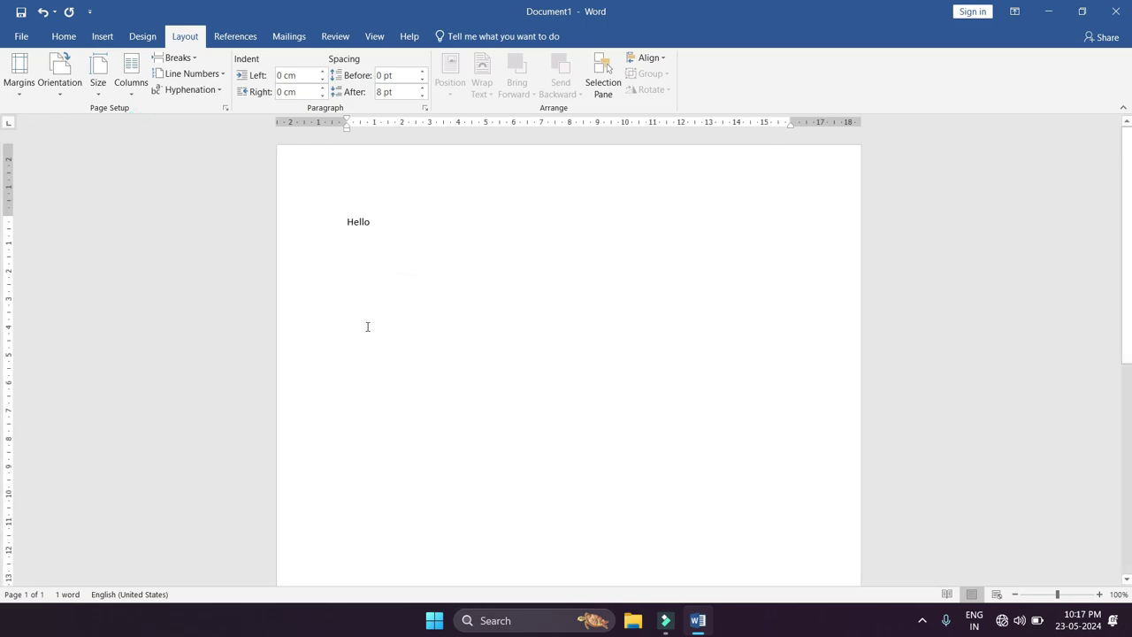
Reopen Read Mode from the View commands, try to delete the selected "Hello", and return to editing.
click(376, 36)
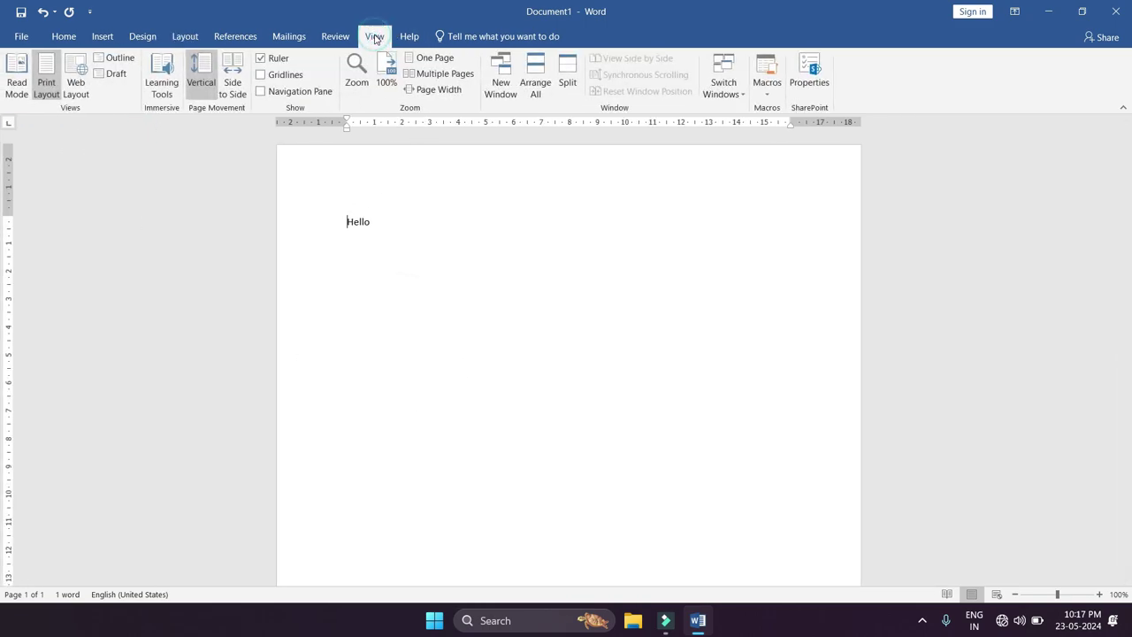
click(15, 87)
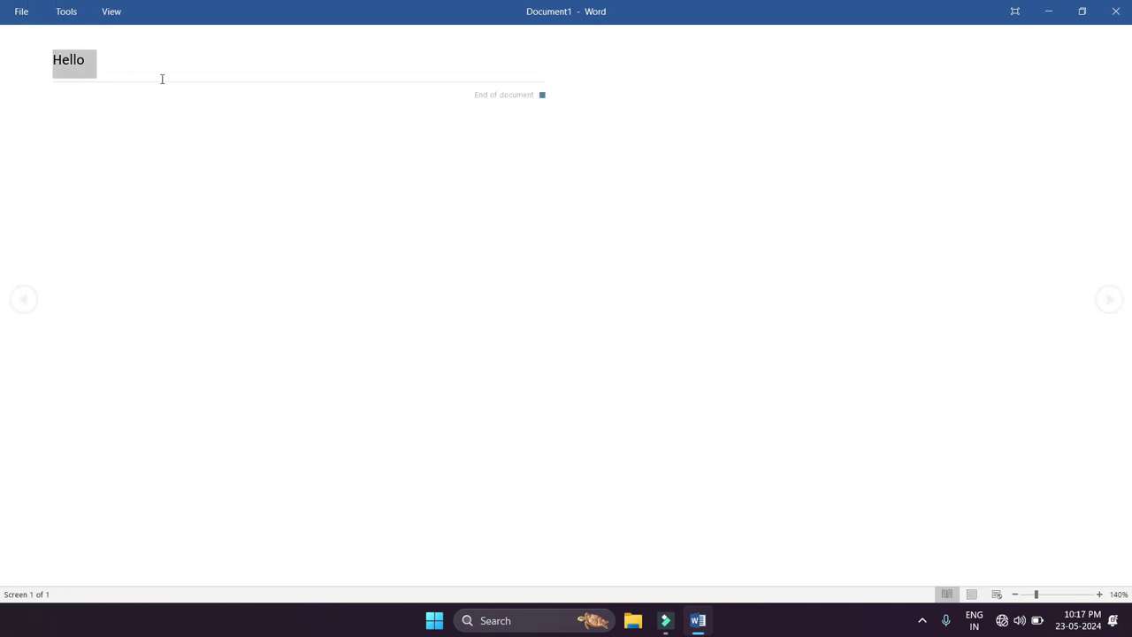
key(Delete)
click(111, 12)
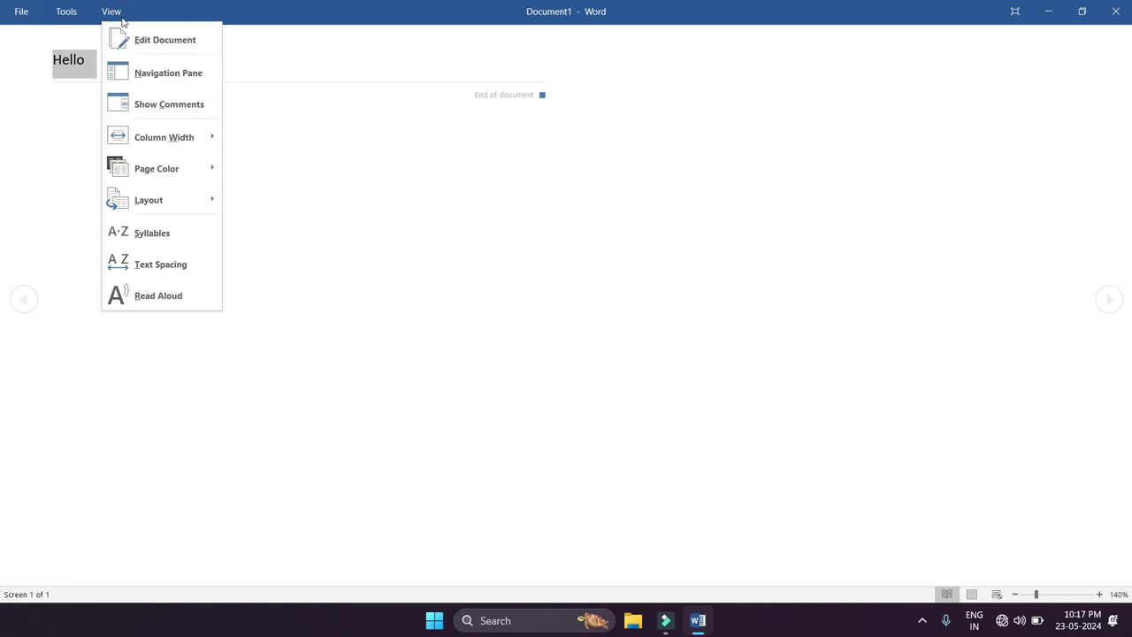
click(157, 43)
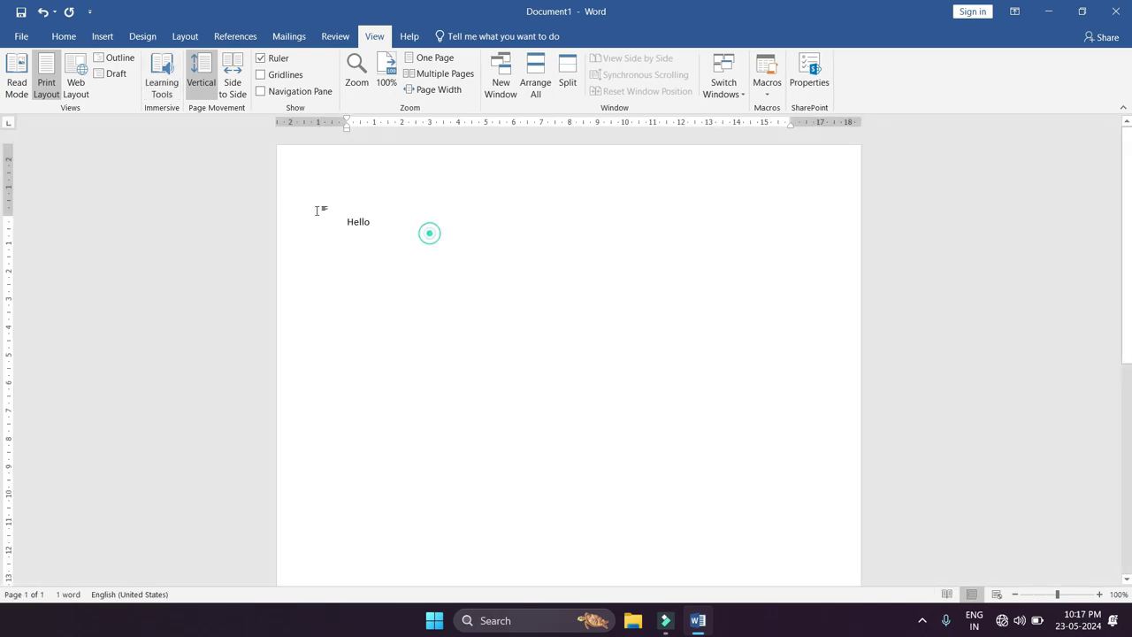
Select the "Hello" line and apply 100% zoom and the Print Layout view.
click(316, 210)
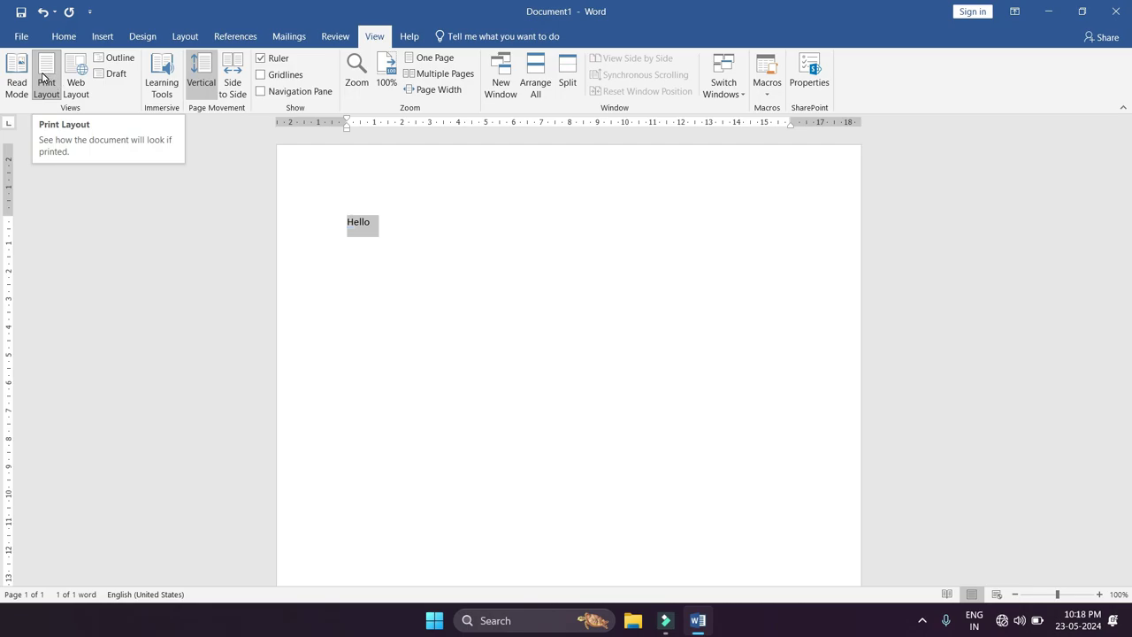
click(387, 63)
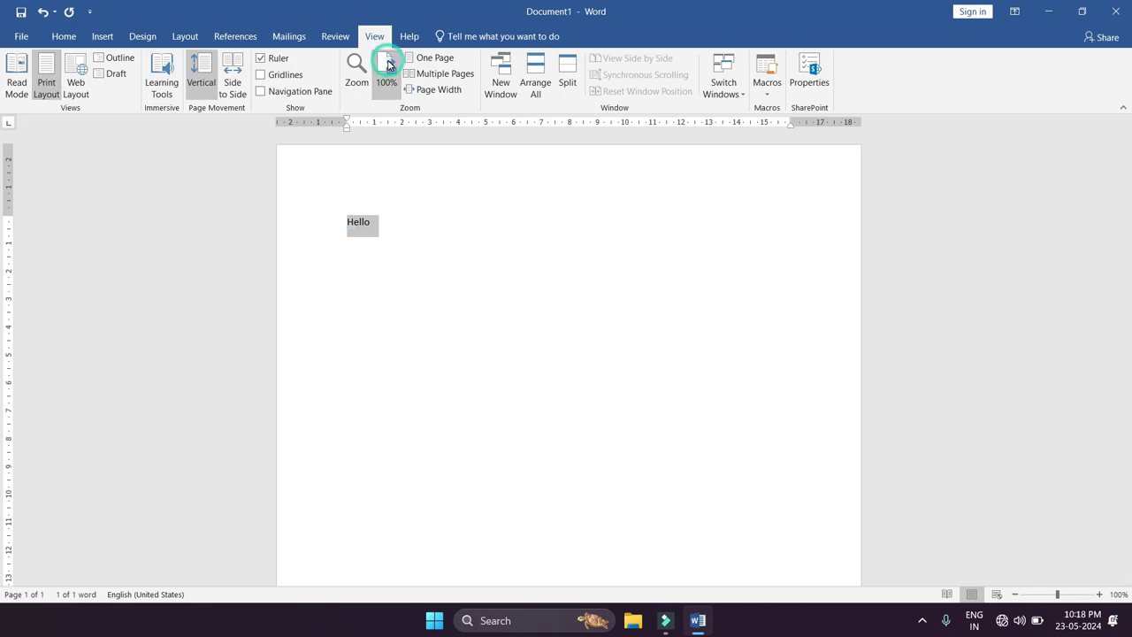
click(47, 73)
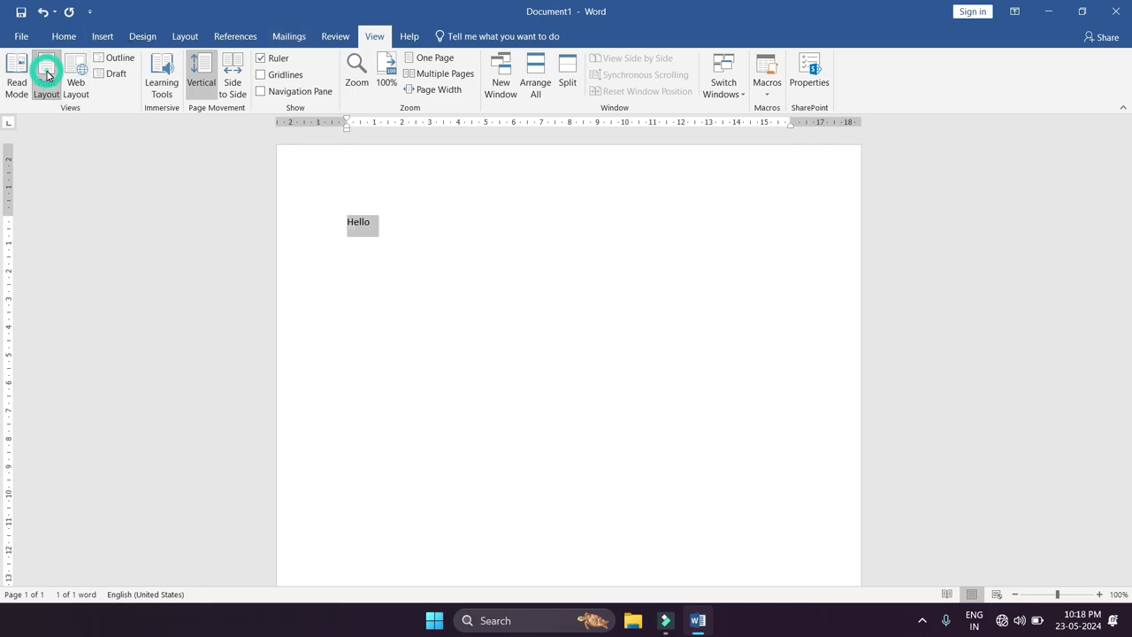
Deselect and reselect the word "Hello" and show the Home commands.
click(416, 249)
drag(429, 223, 333, 212)
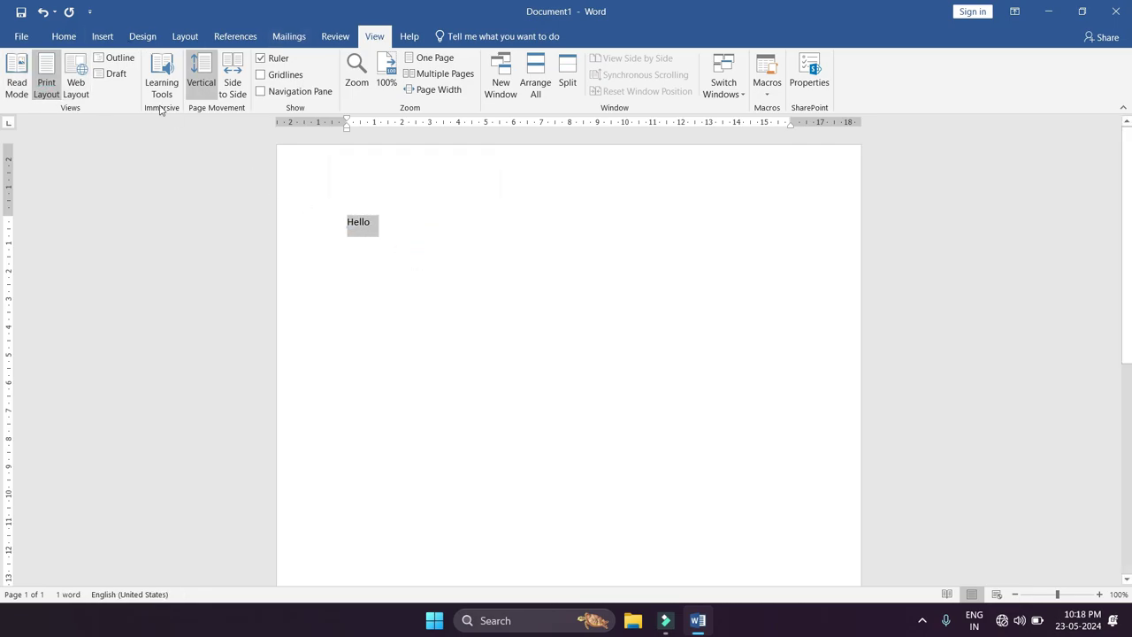
click(64, 36)
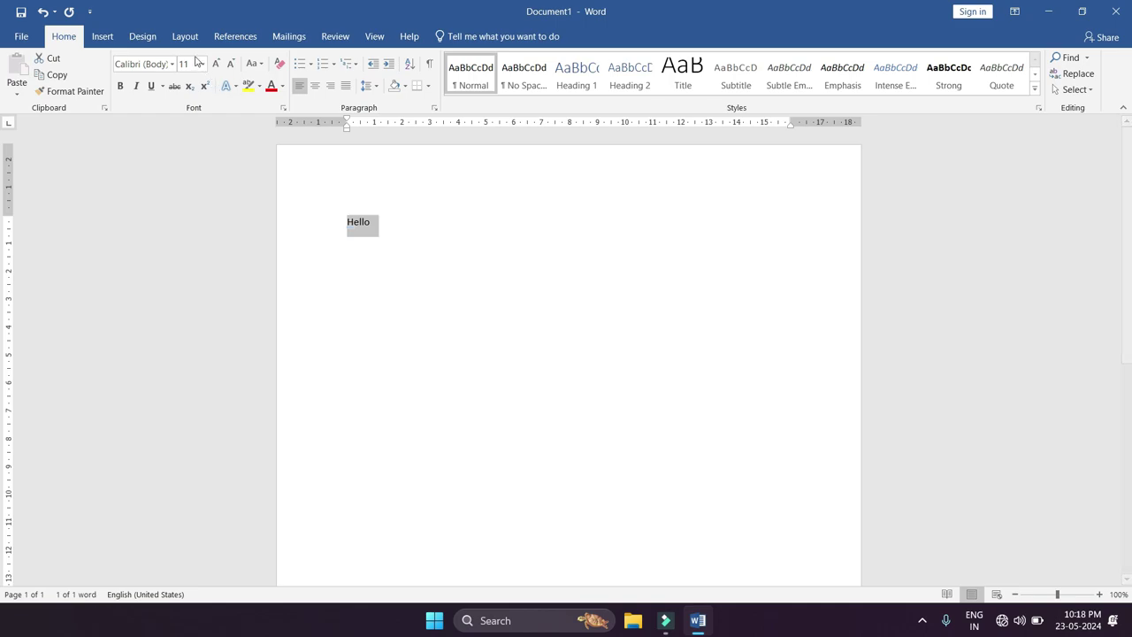
click(357, 234)
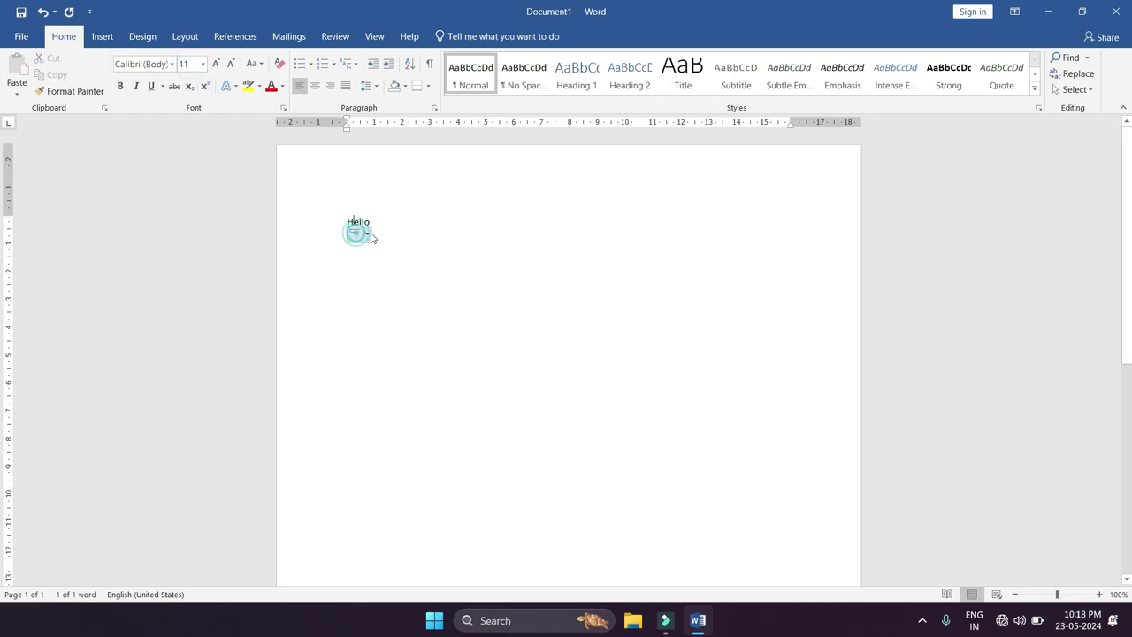
drag(394, 222, 336, 215)
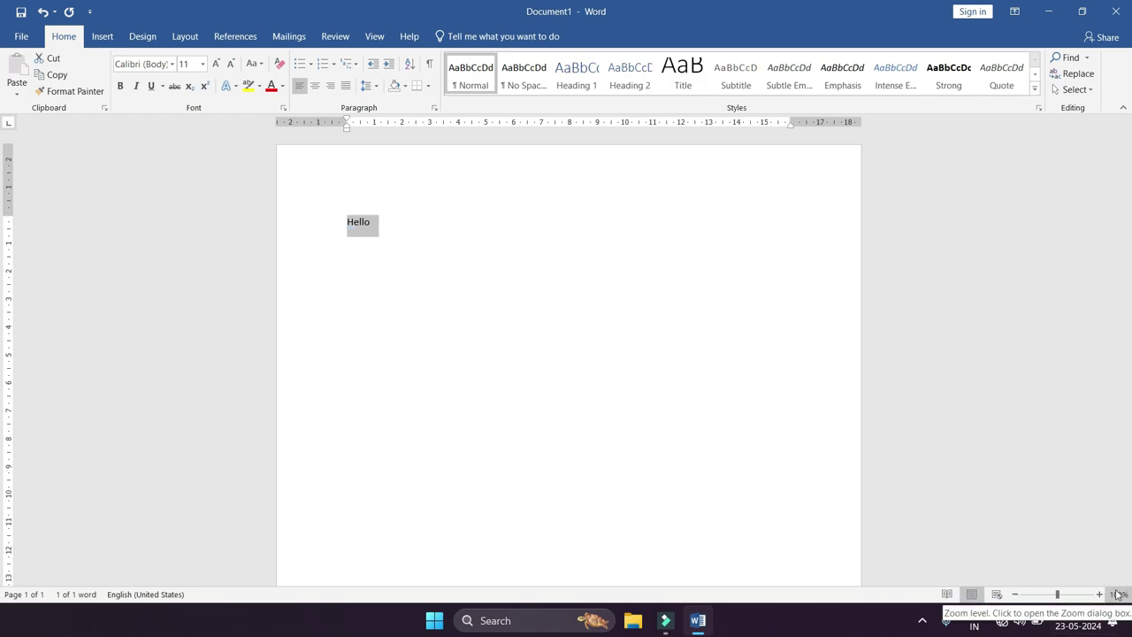
Show the View commands, reselect "Hello", and zoom the page in to 180%.
click(374, 36)
click(397, 222)
drag(377, 222, 344, 219)
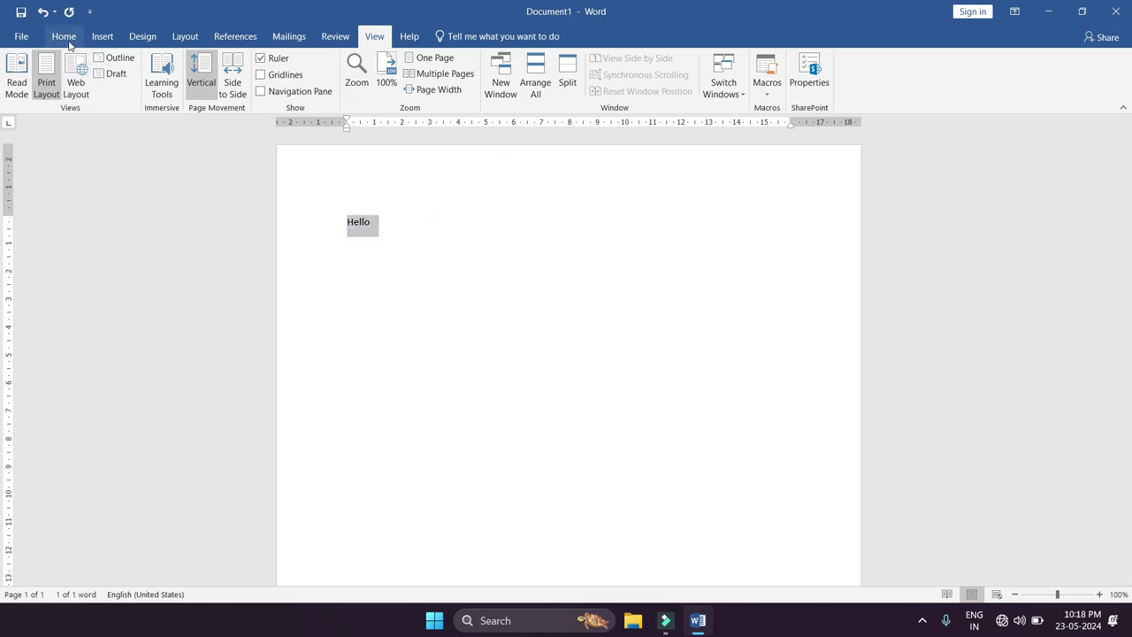
click(1099, 595)
click(1100, 595)
click(1099, 595)
click(1100, 594)
click(1099, 594)
click(1099, 594)
click(1099, 595)
click(1100, 595)
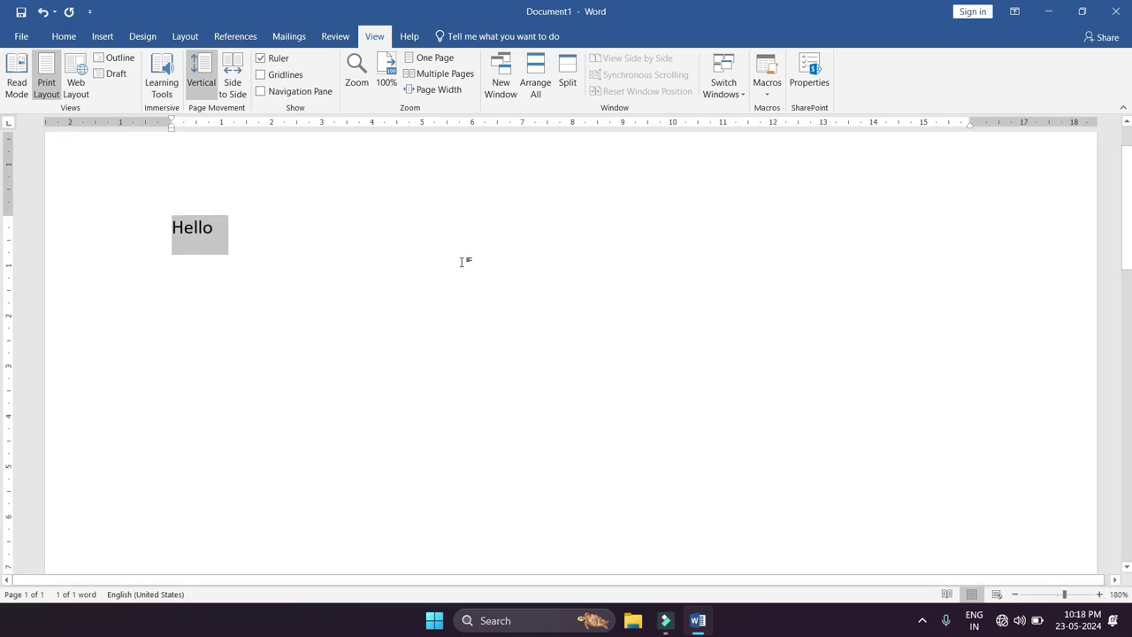
Clear the selection on the enlarged page and select the word "Hello" again.
click(286, 334)
click(265, 230)
drag(210, 221, 167, 222)
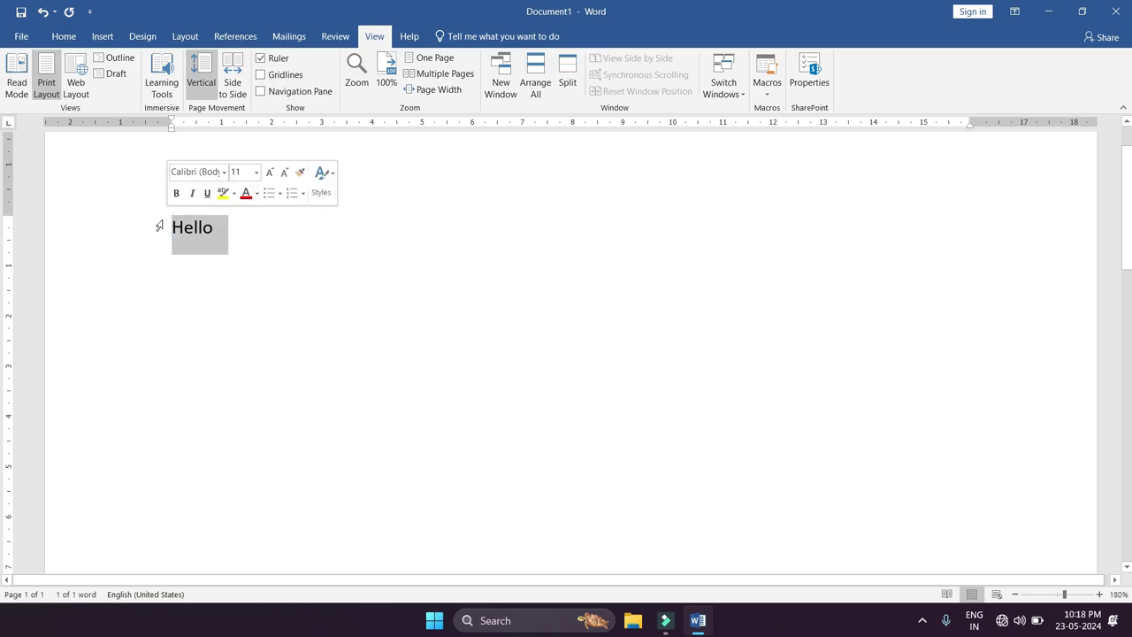
Zoom the page out to 100% and select the "Hello" line.
click(256, 295)
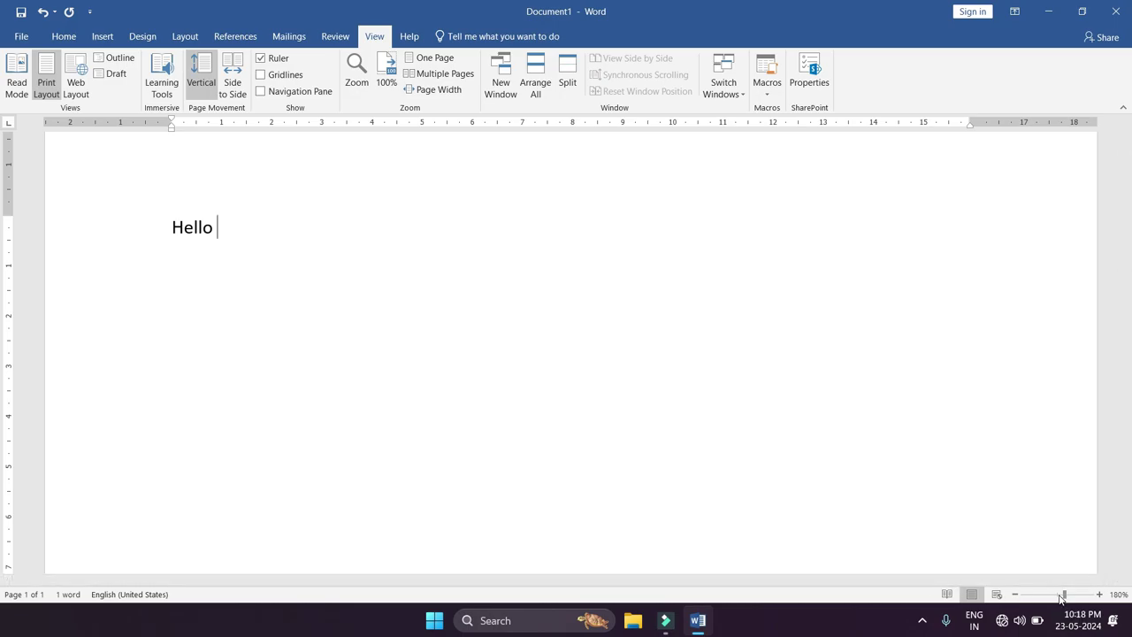
drag(1064, 595, 1058, 594)
click(1015, 595)
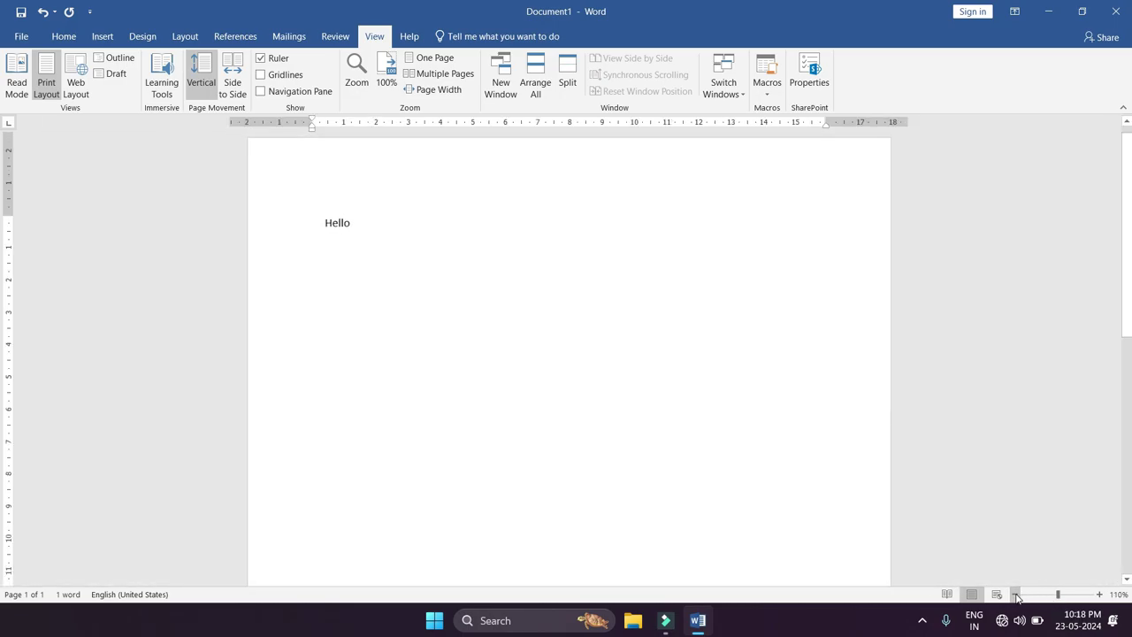
click(1015, 594)
double_click(398, 220)
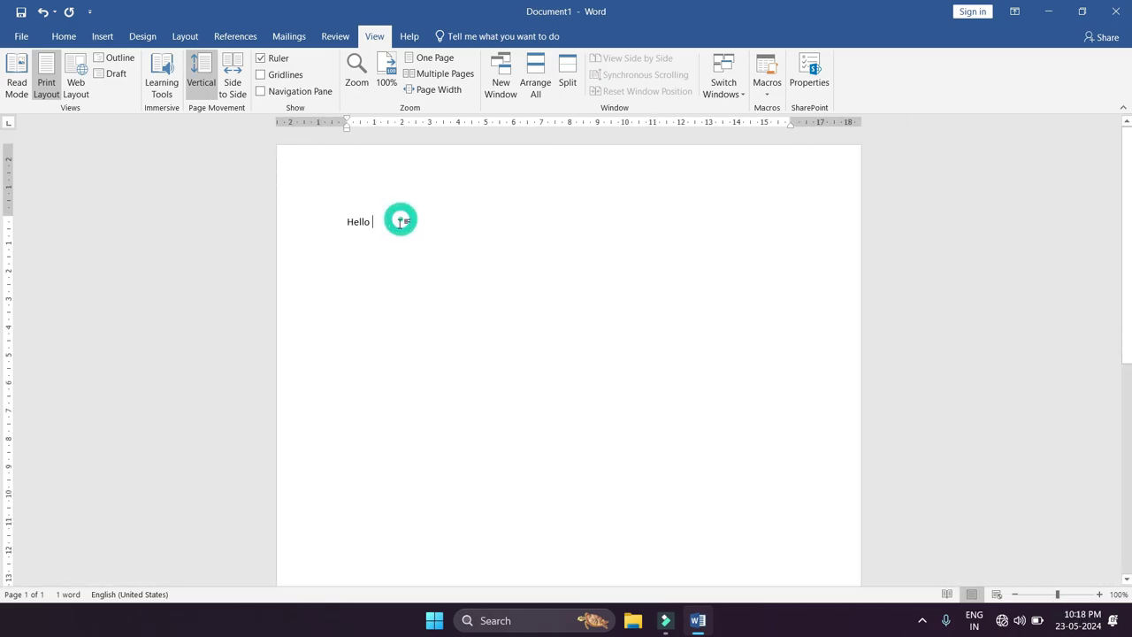
click(310, 220)
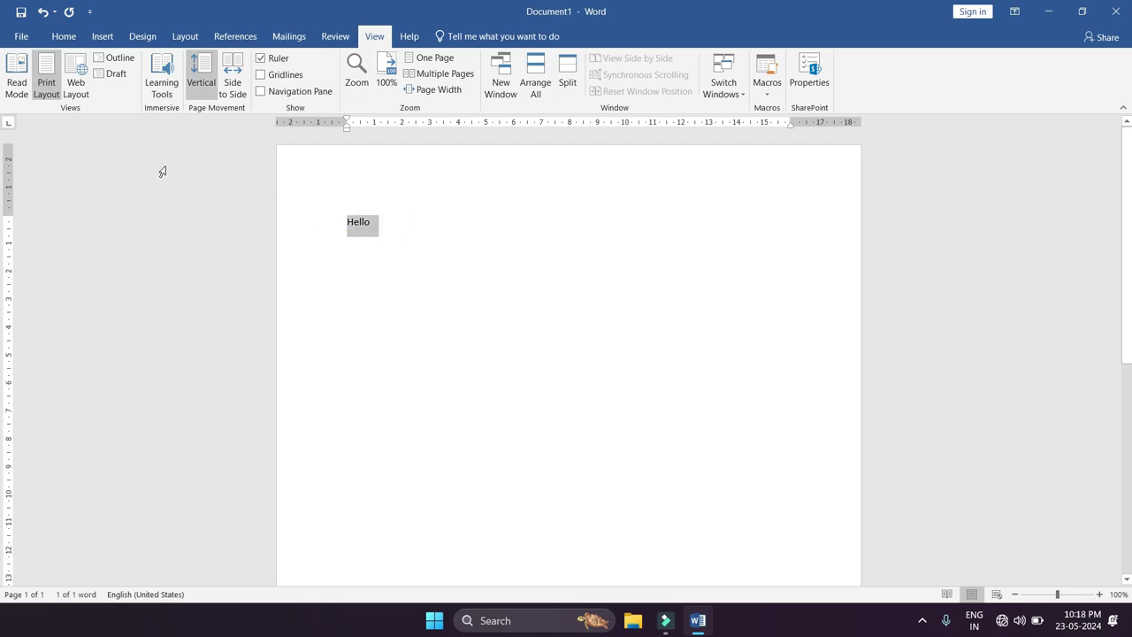
Preview the document in Web Layout, selecting and deselecting "Hello" there, and return to Print Layout.
click(75, 71)
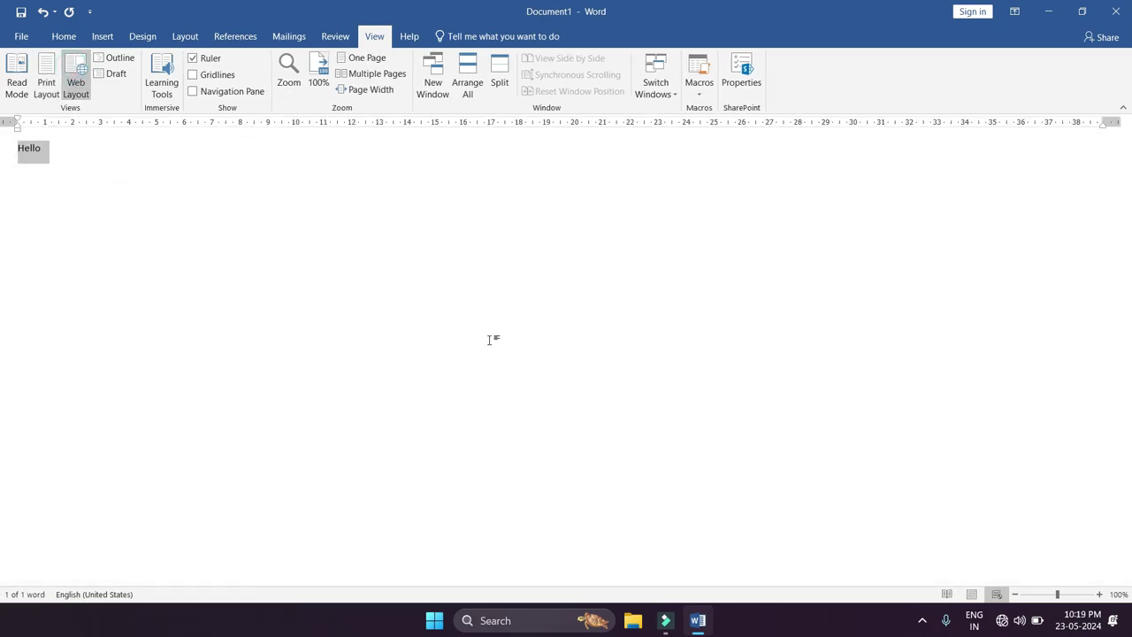
click(76, 150)
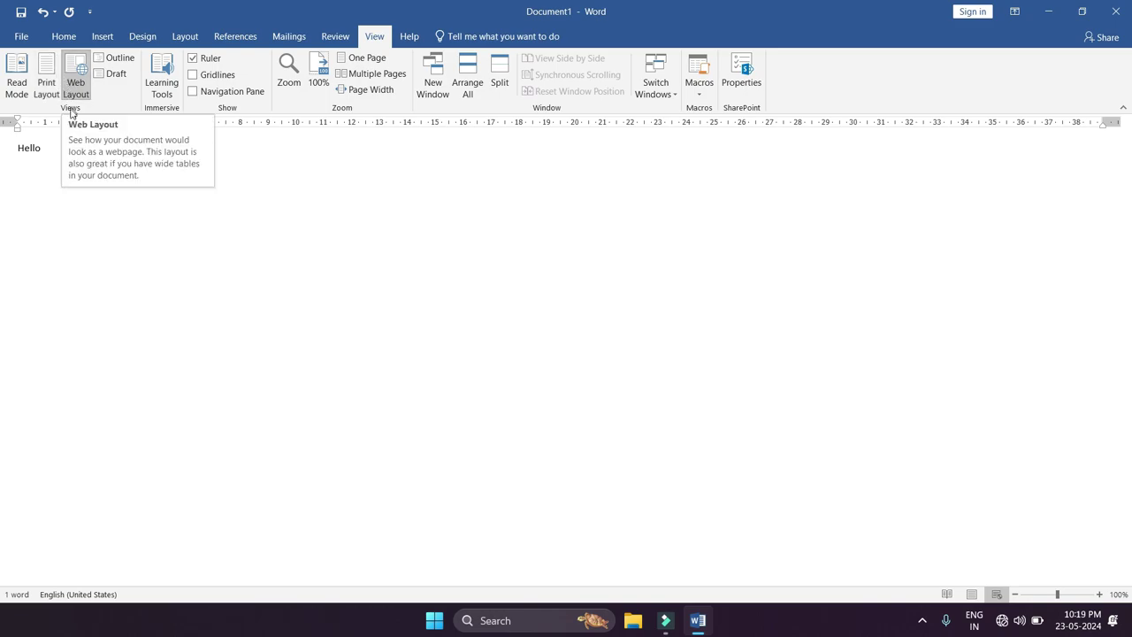
drag(72, 147, 1, 133)
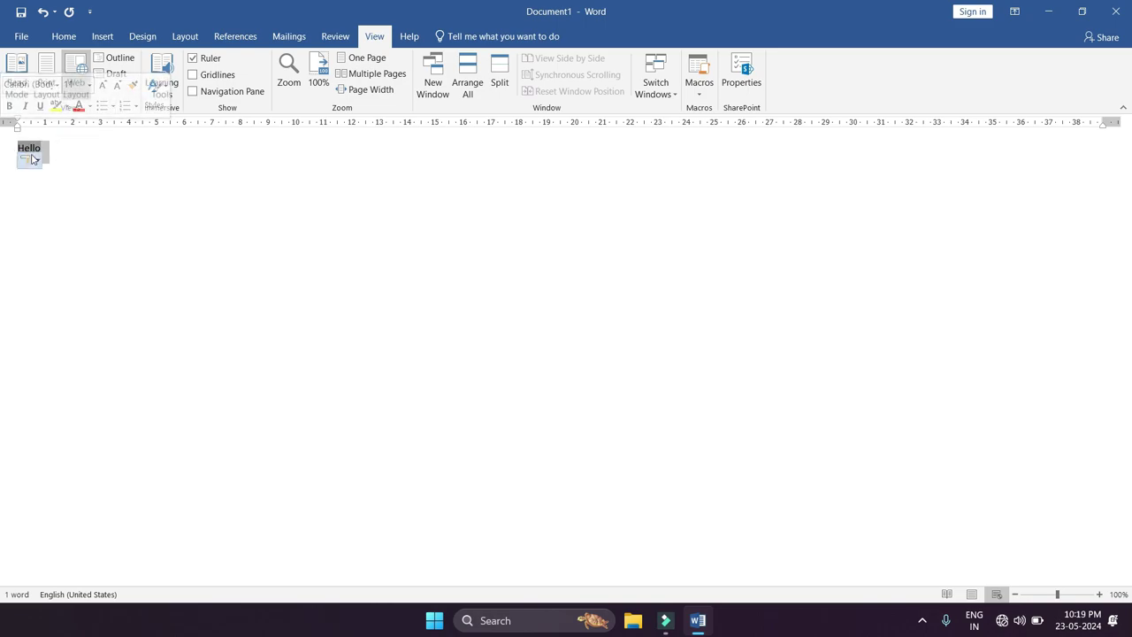
click(92, 156)
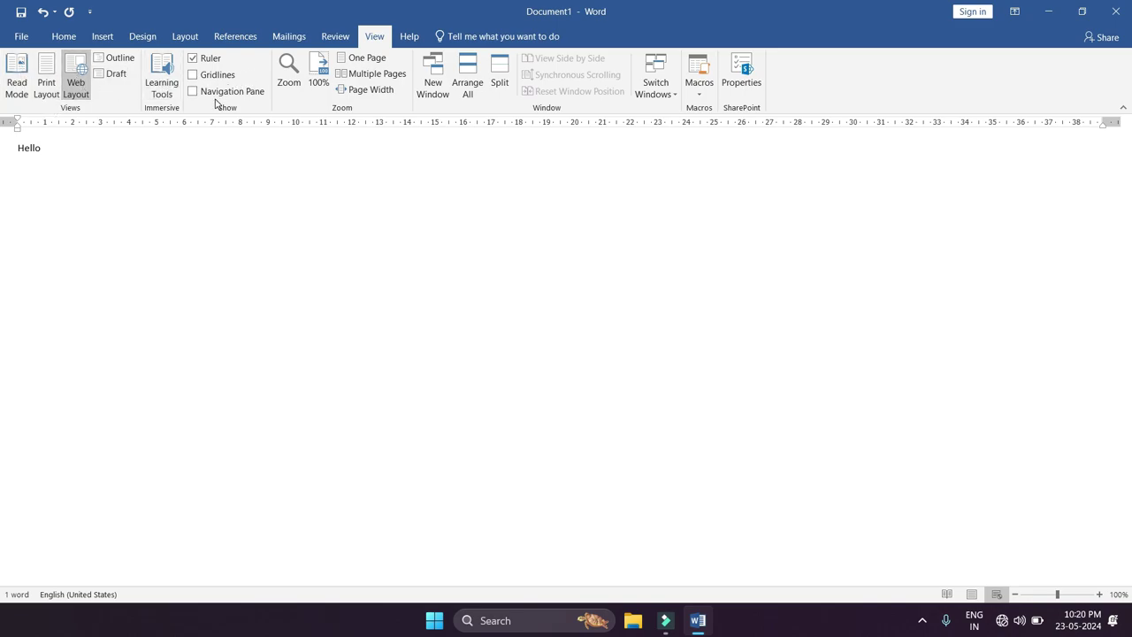
click(47, 84)
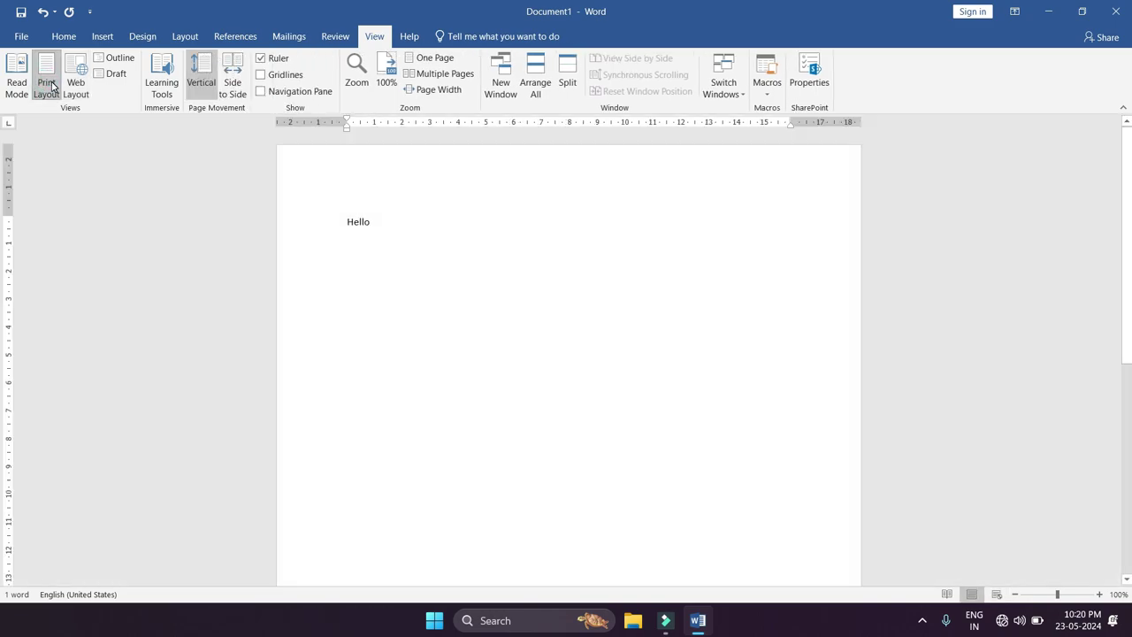
Show the Layout commands and collapse the ribbon to its tab names only.
click(193, 42)
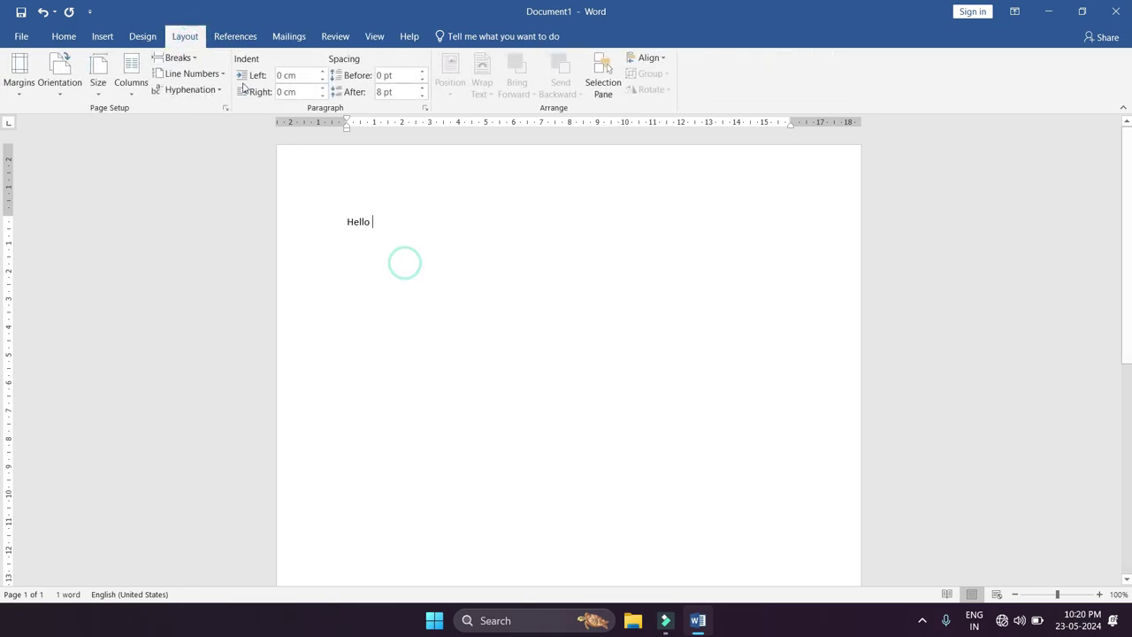
double_click(185, 34)
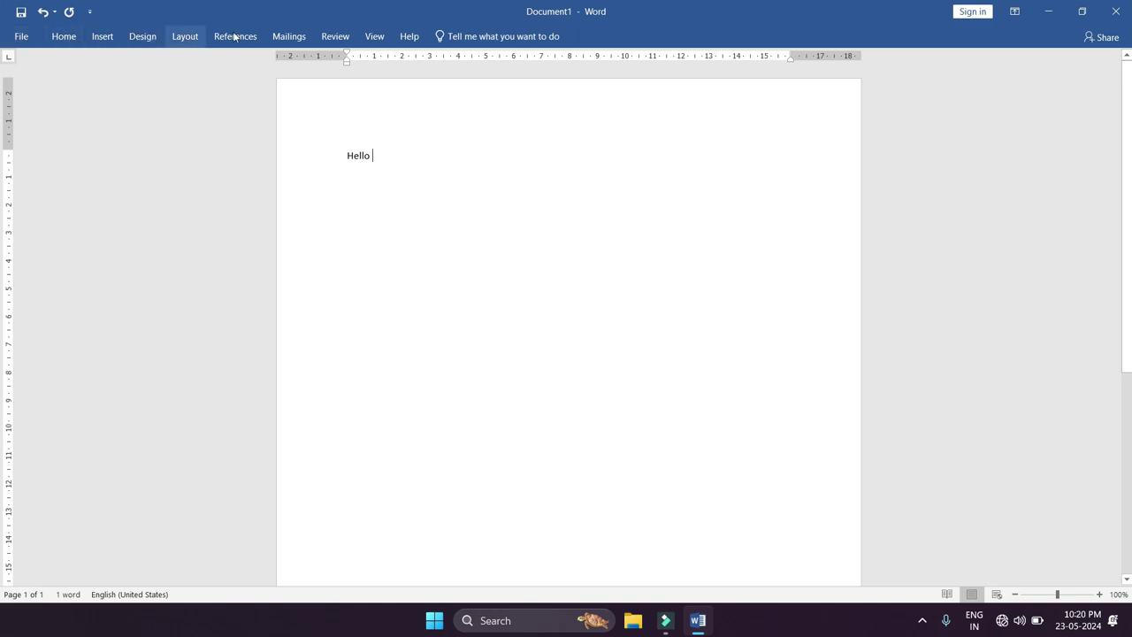
click(428, 203)
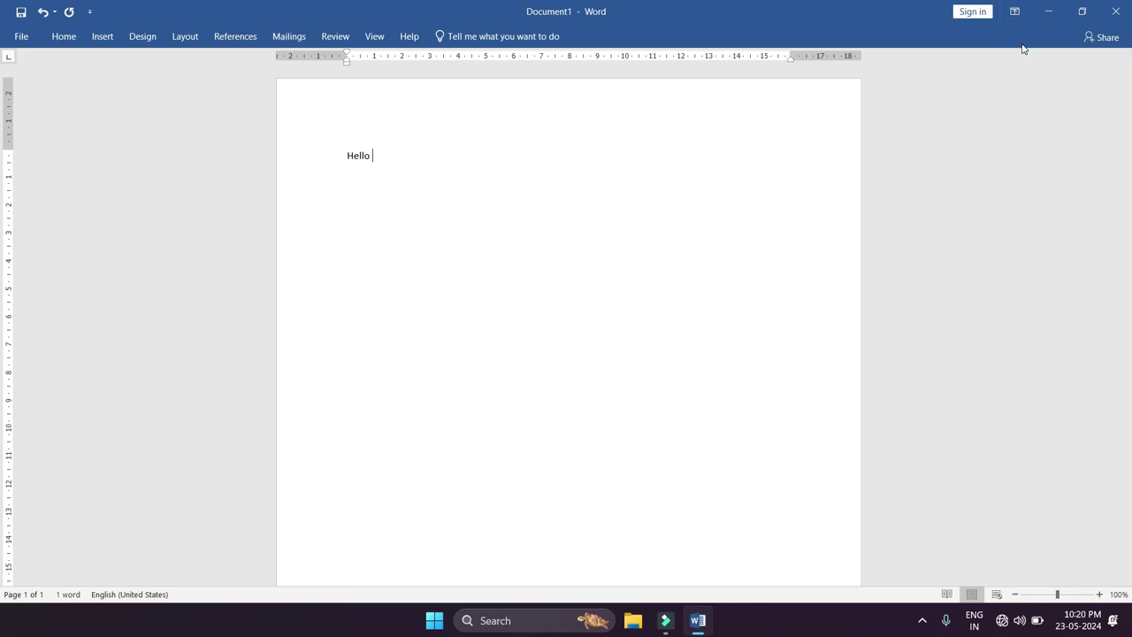
Look at the ribbon display options, then expand the ribbon on the References commands and collapse it again.
click(1016, 13)
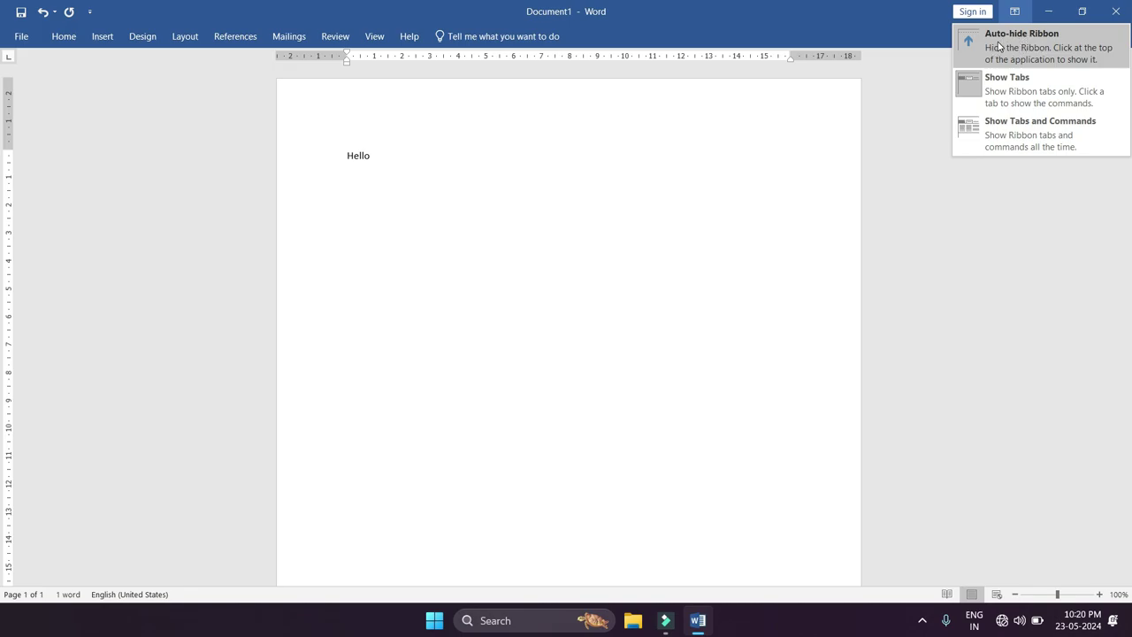
click(424, 155)
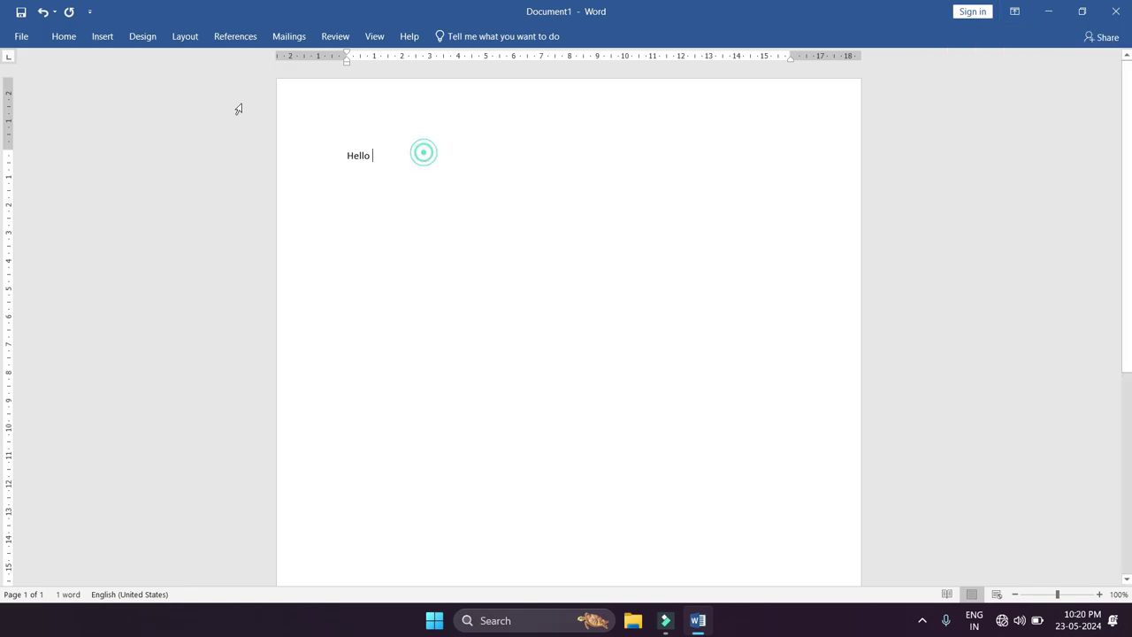
click(235, 39)
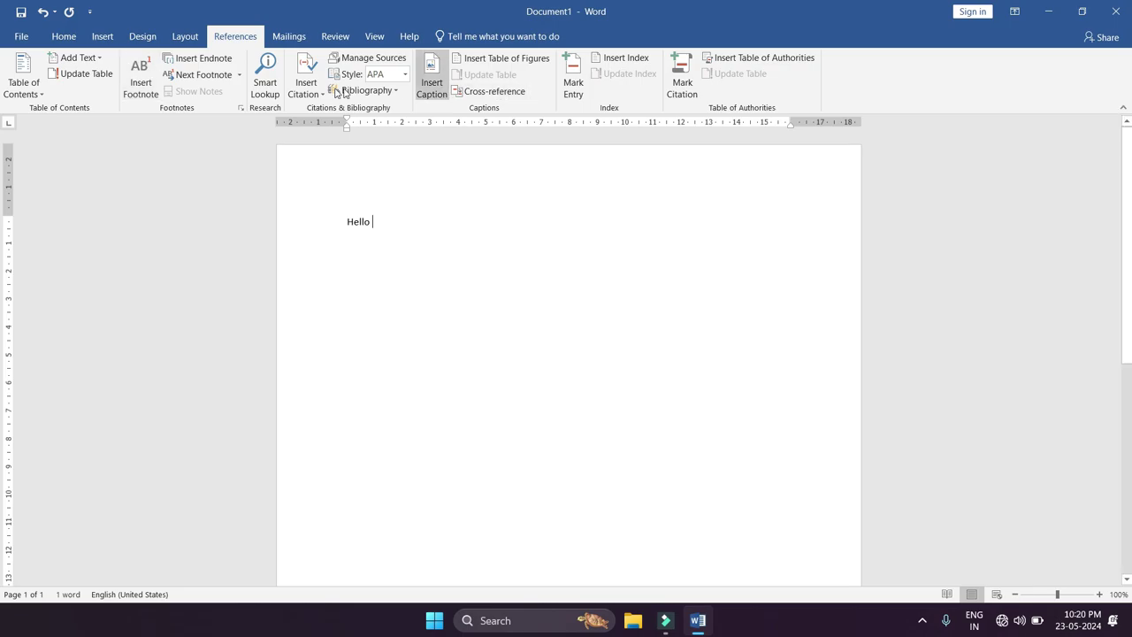
double_click(237, 36)
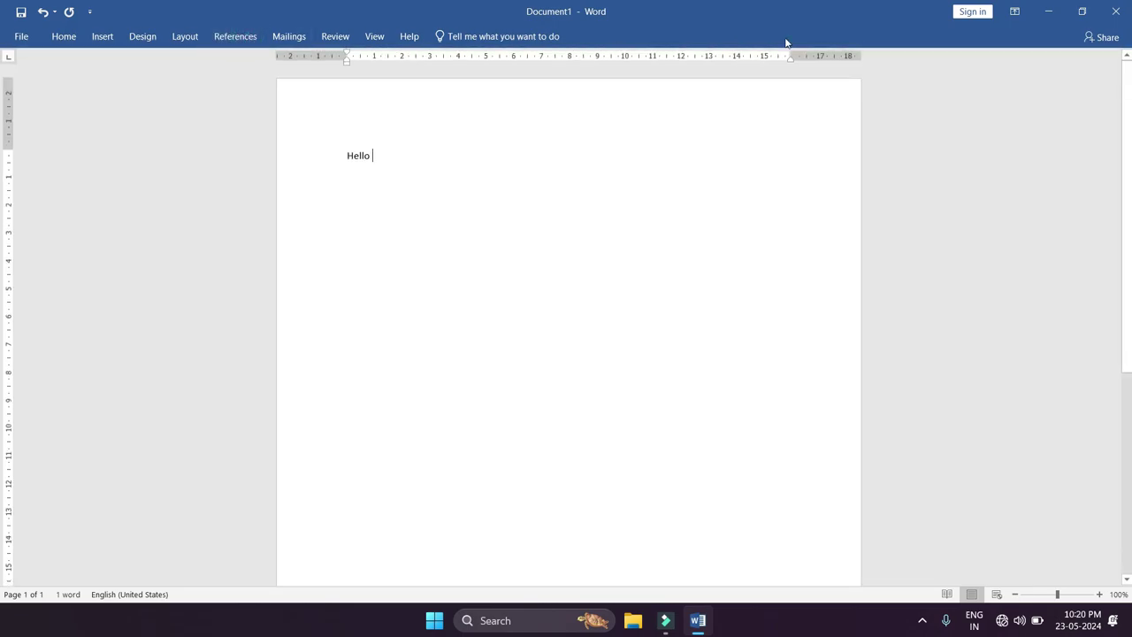
Apply Auto-hide Ribbon to the window, then switch the ribbon display to Show Tabs.
click(1016, 12)
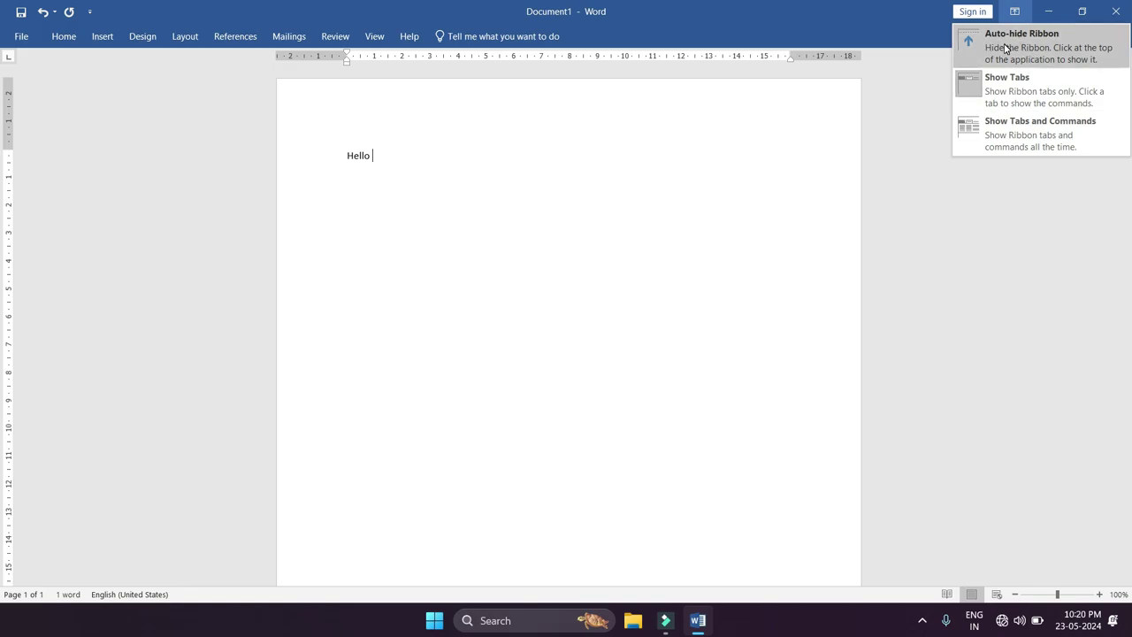
click(988, 46)
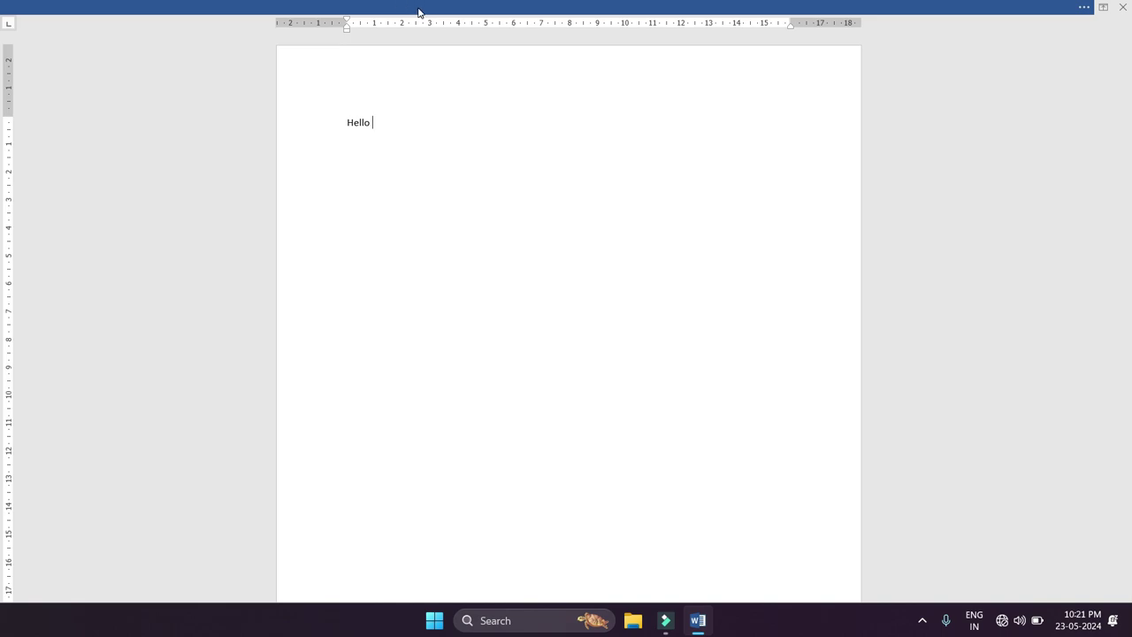
click(1105, 8)
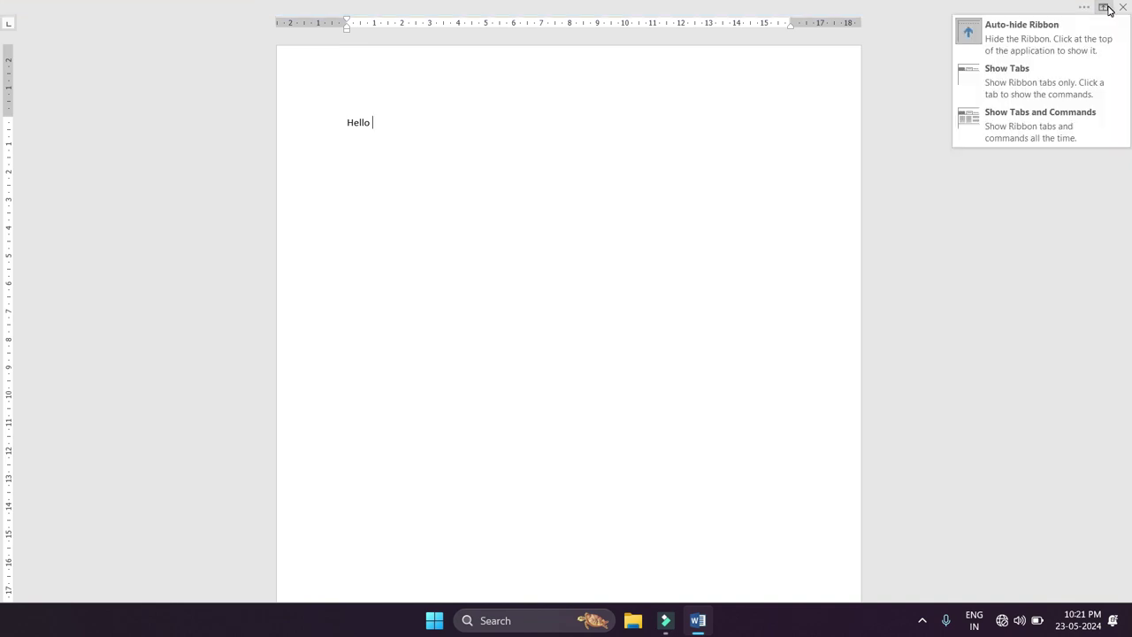
click(1005, 72)
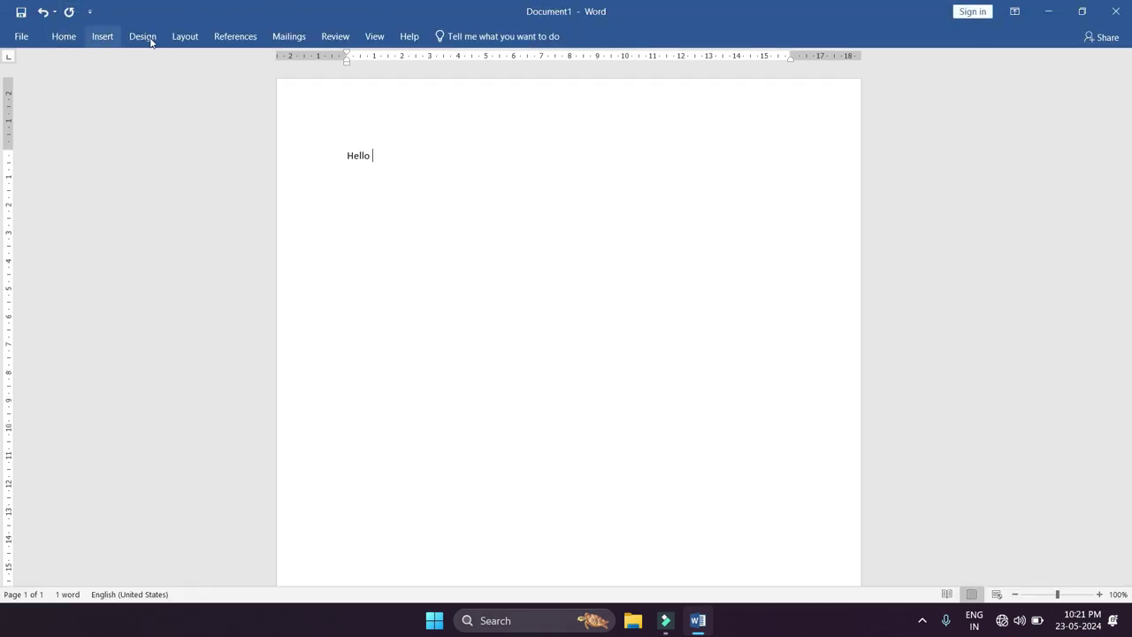
Set the ribbon display to Show Tabs and Commands and show the Design commands.
click(1015, 11)
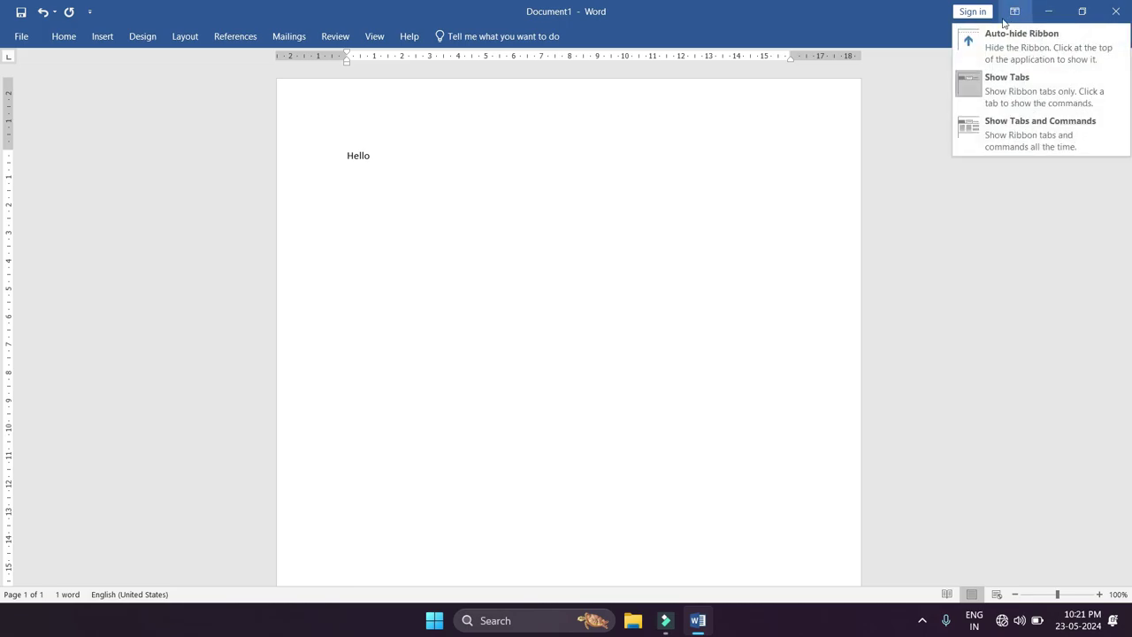
click(1008, 131)
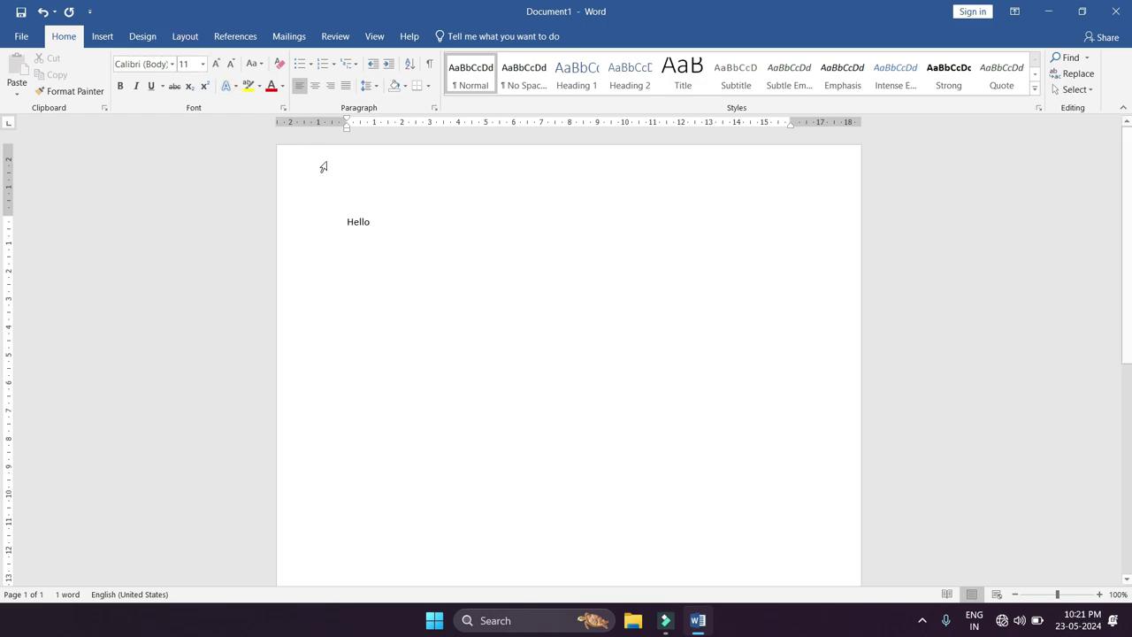
click(380, 222)
click(145, 39)
click(392, 207)
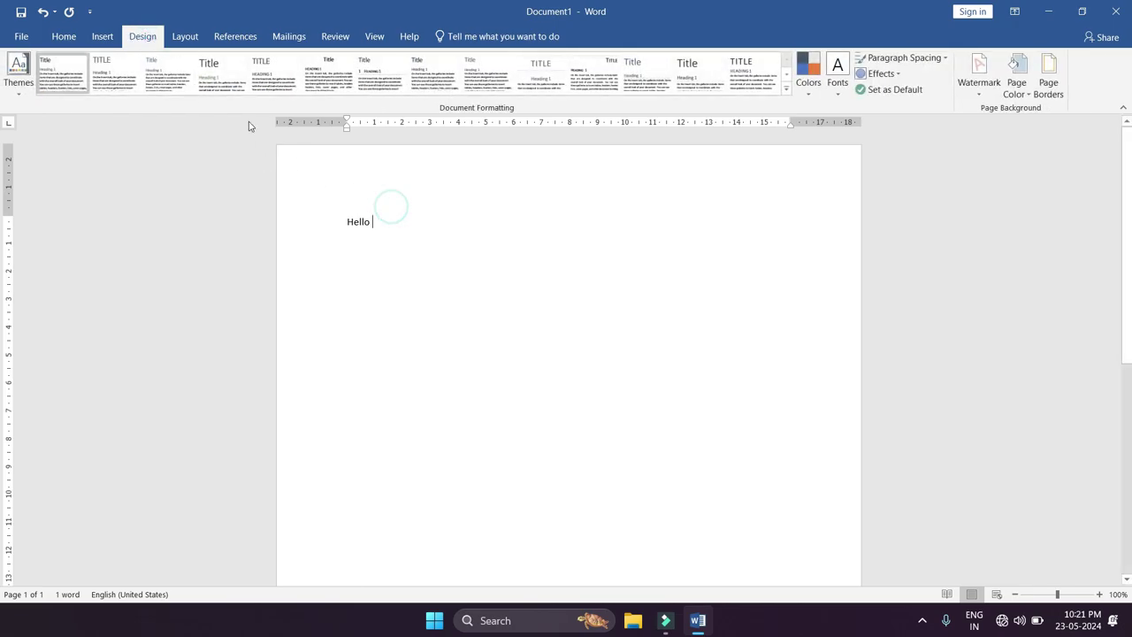
Collapse the ribbon to its tab names, check the display options, and expand it again on the Layout commands.
double_click(137, 38)
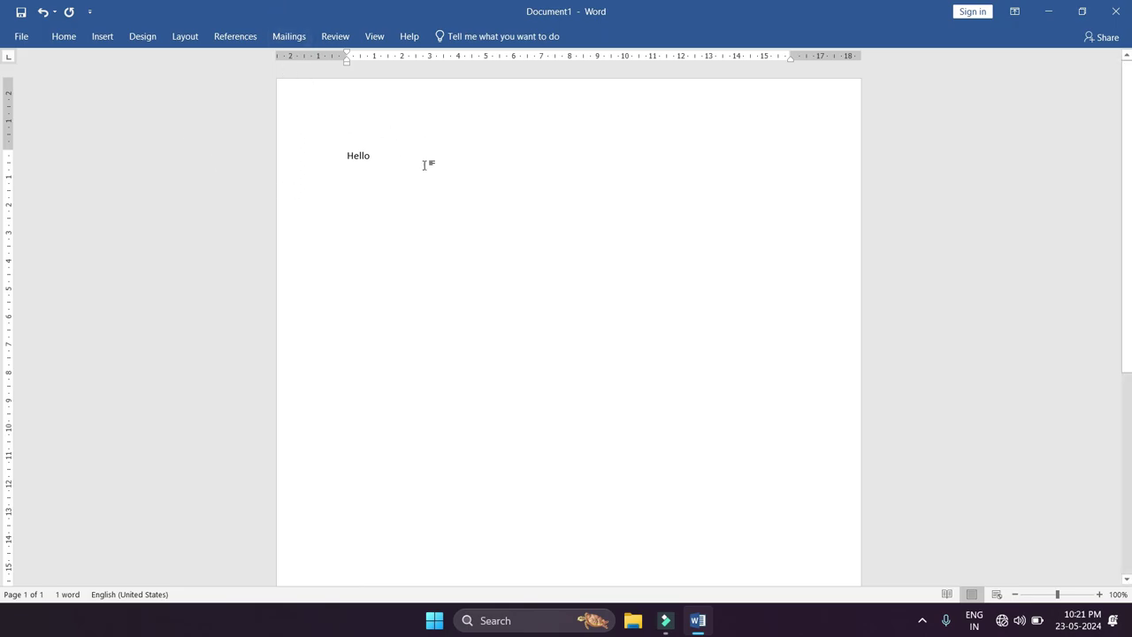
click(1015, 15)
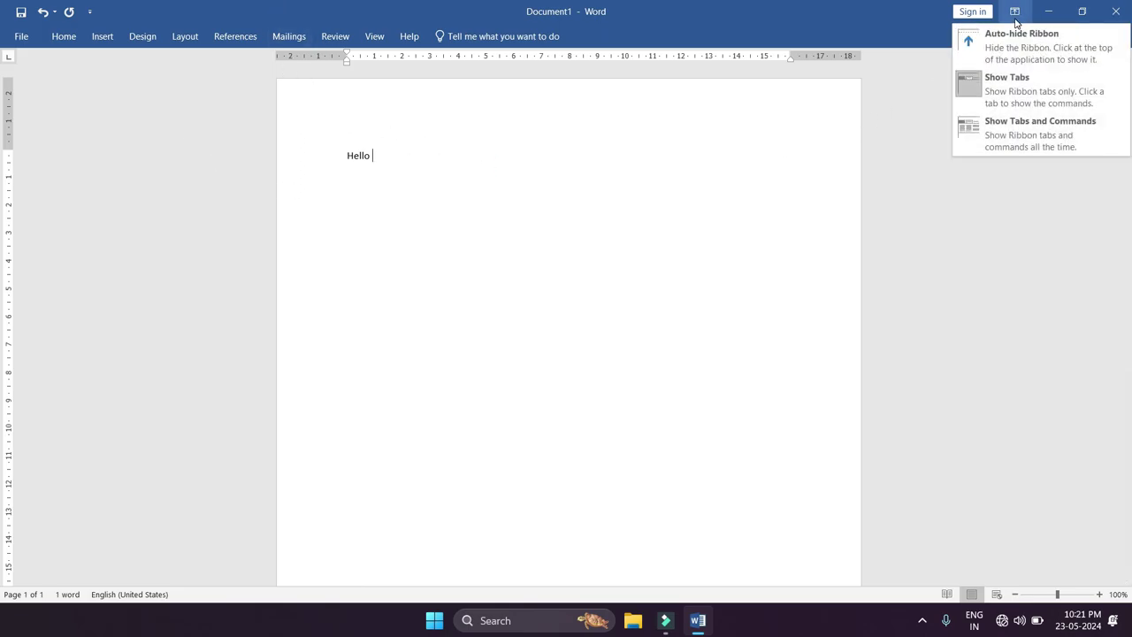
click(389, 155)
click(185, 36)
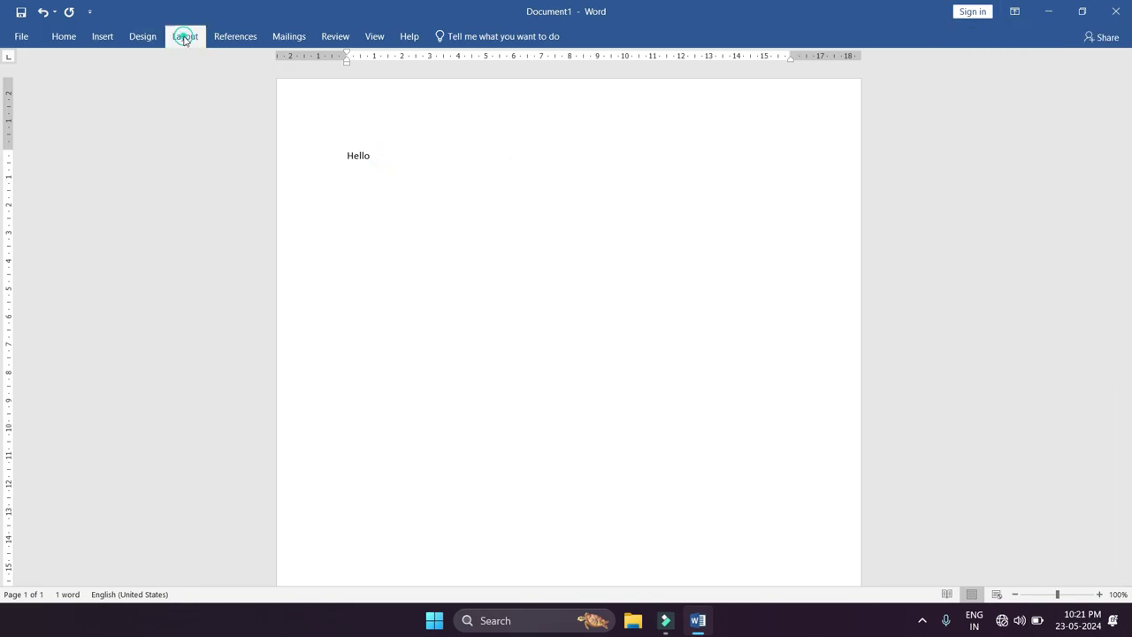
click(185, 36)
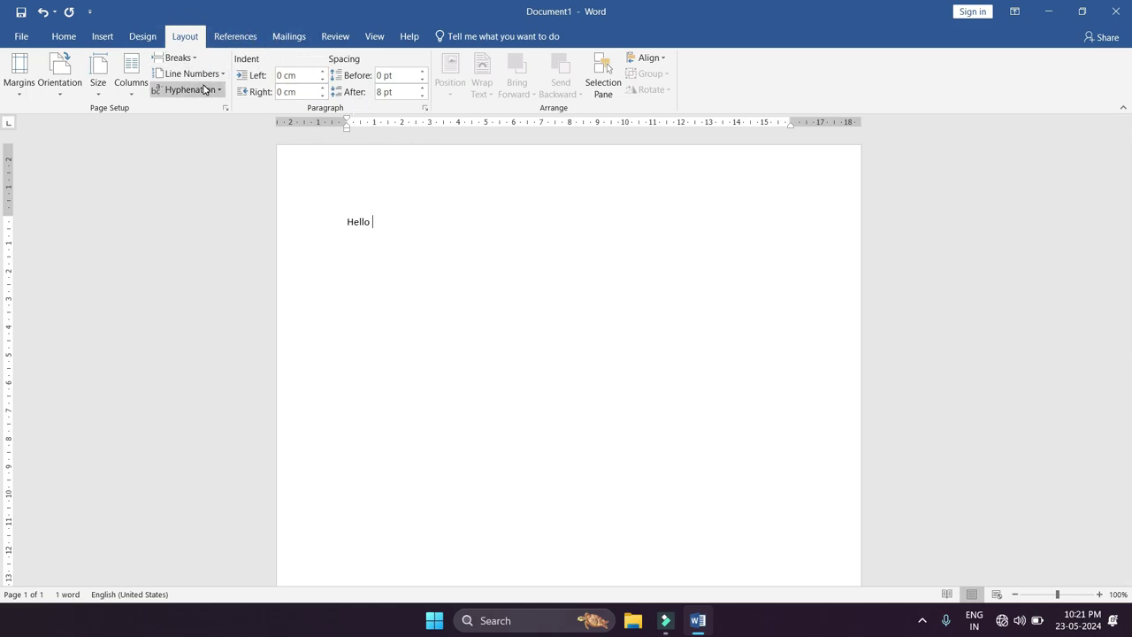
Select the "Hello" line, then view the document's Info page and return to the document.
double_click(450, 227)
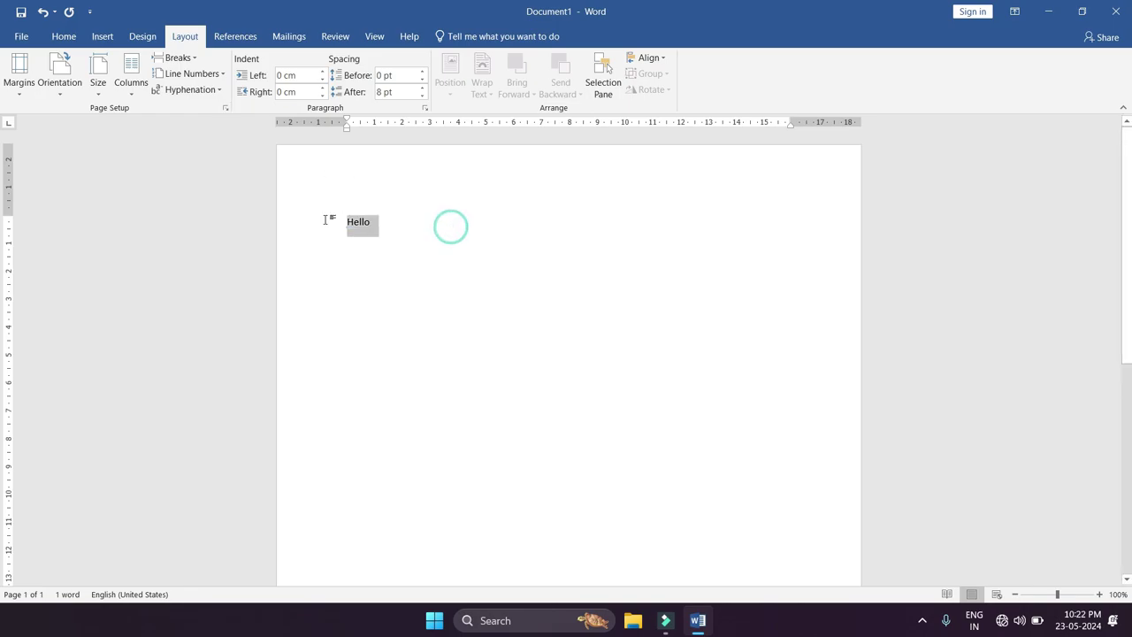
click(430, 227)
drag(462, 230, 340, 221)
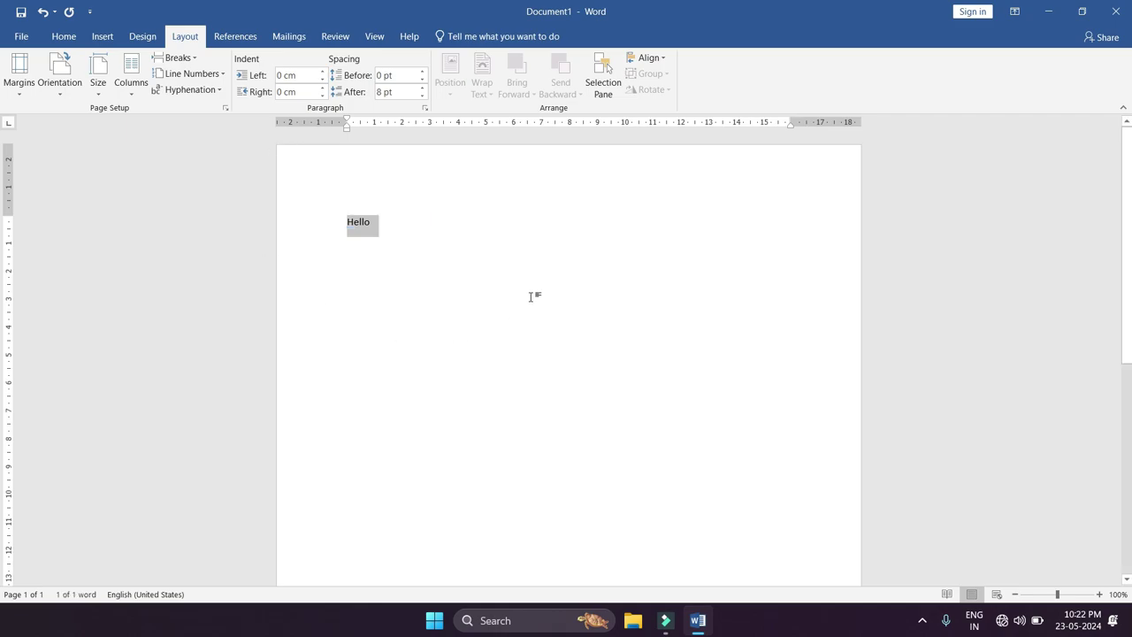
click(21, 36)
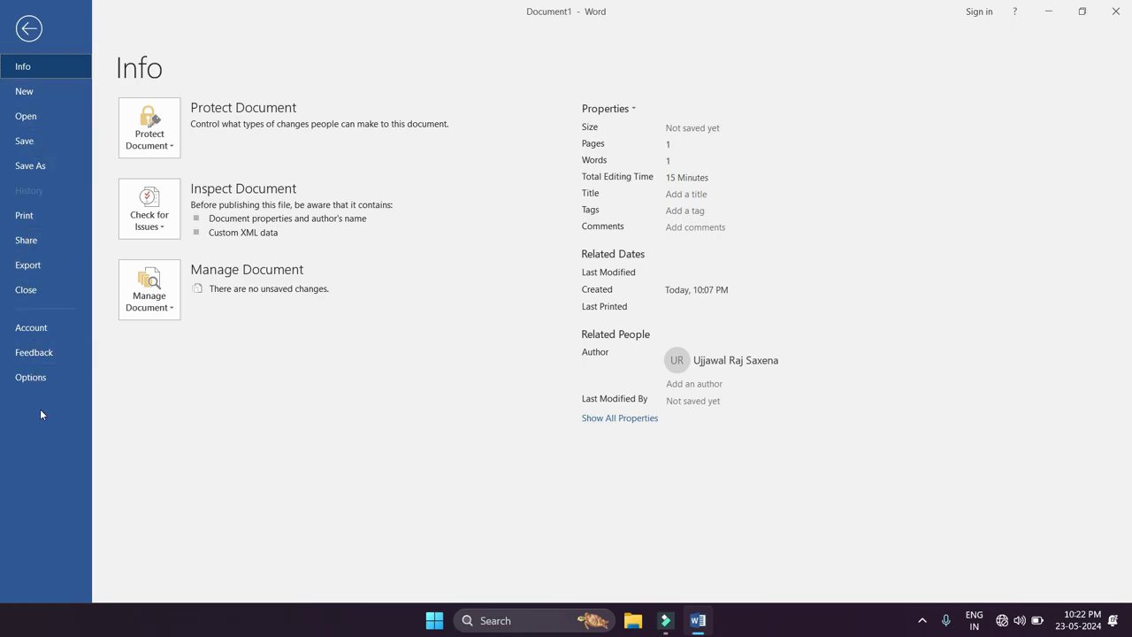
click(29, 30)
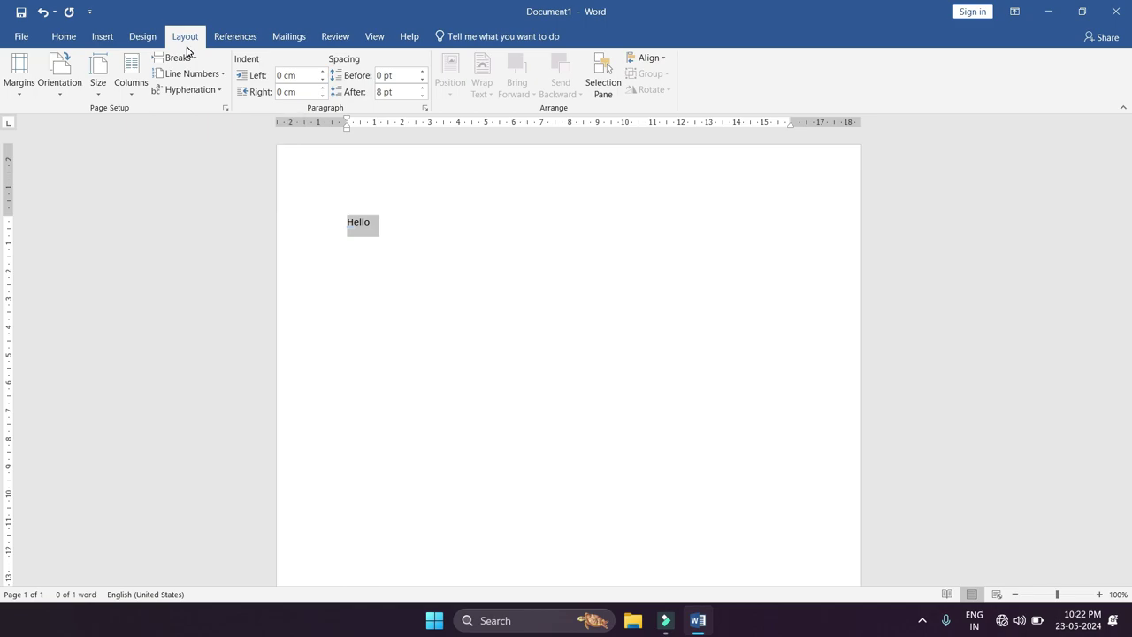
Clear the selection and show the View commands, then view the document's Info page once more and close it.
click(461, 230)
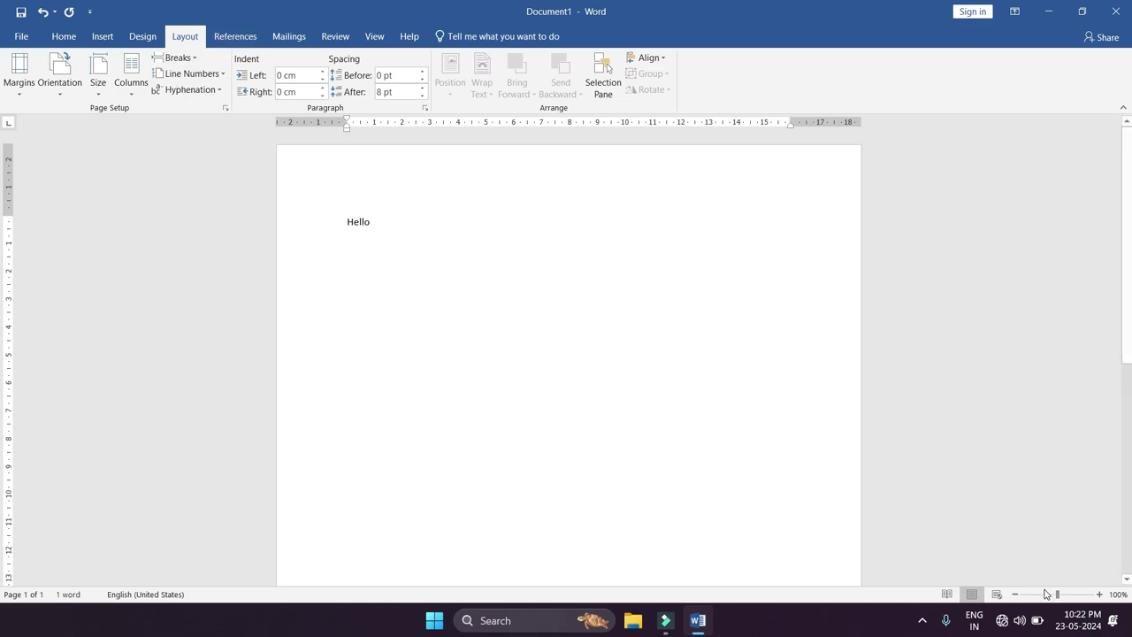
click(374, 37)
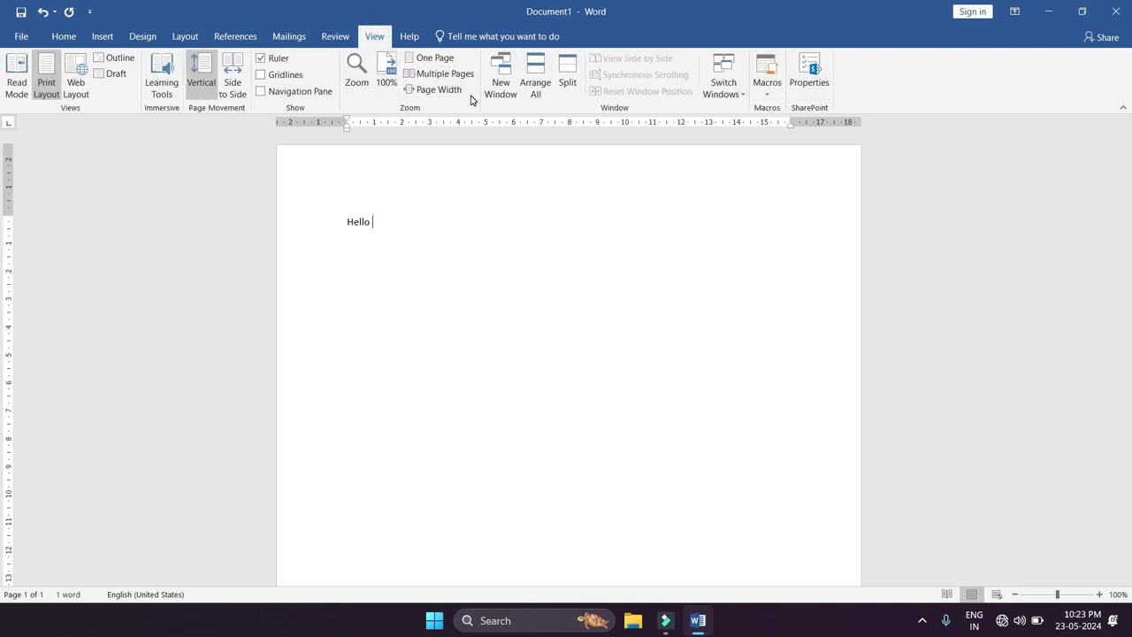
click(21, 37)
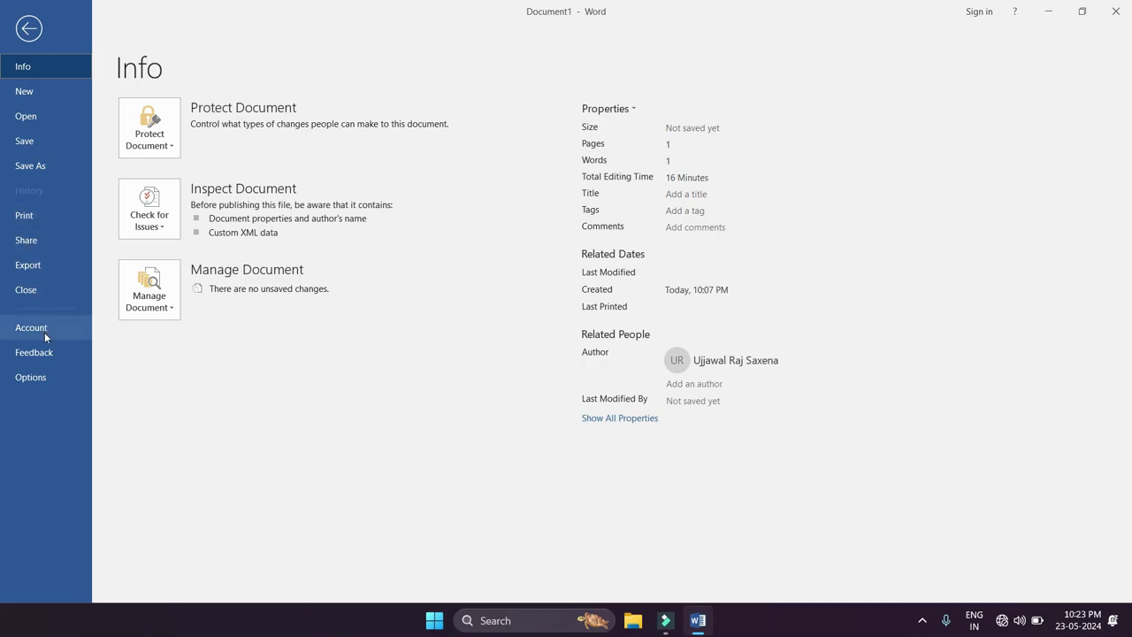
click(27, 30)
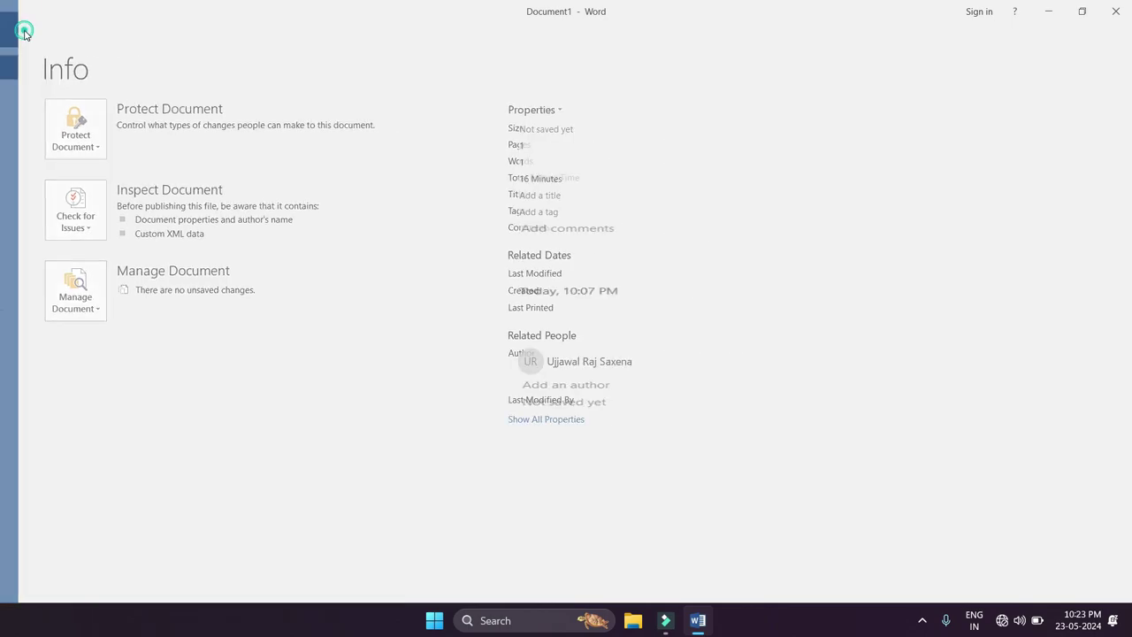